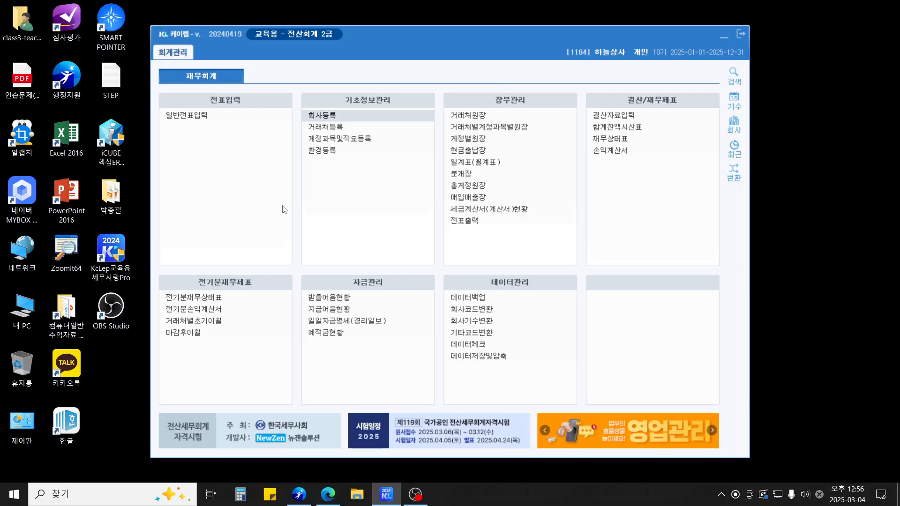
- Open company registration (회사등록) and correct the business registration number (사업자등록번호) of company 1164 하늘상사
left_click(350, 115)
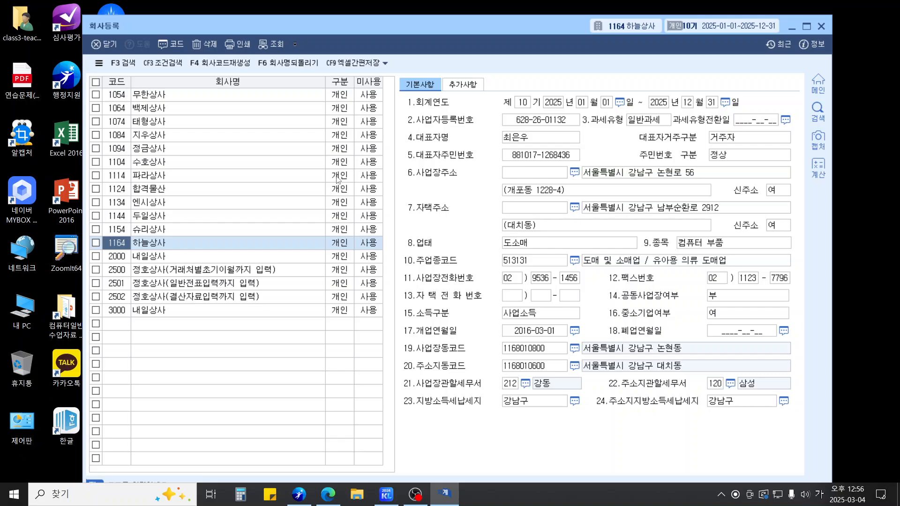
left_click(542, 123)
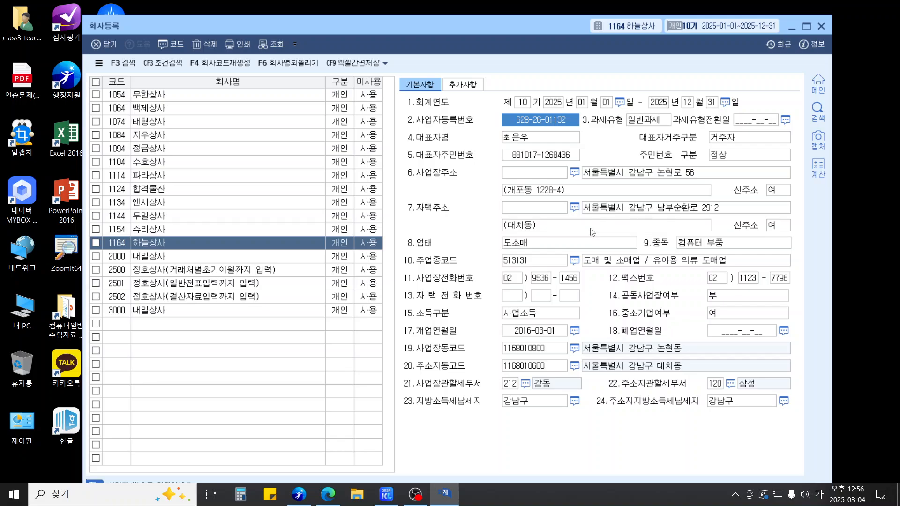
key("BackSpace")
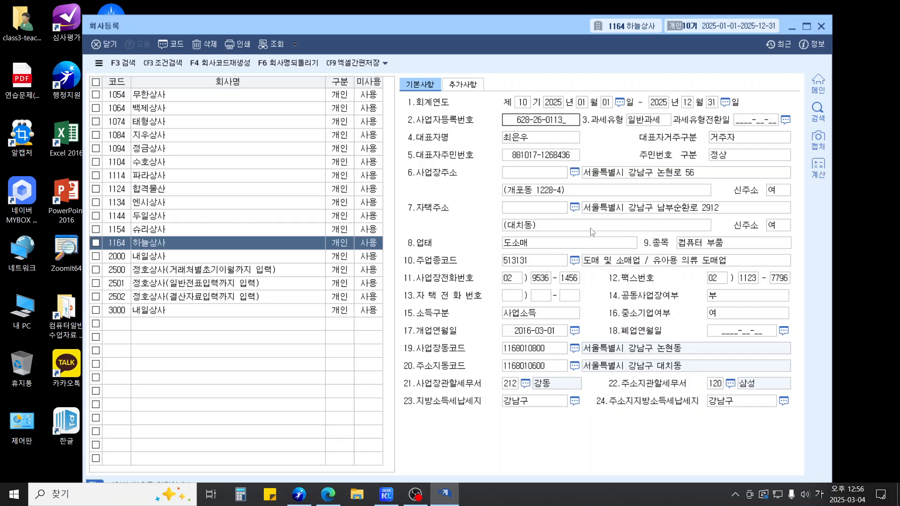
type("5")
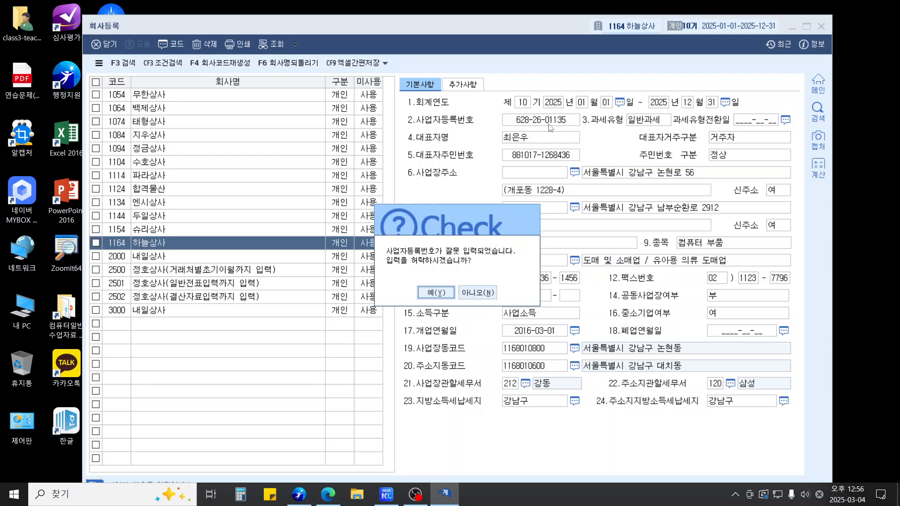
left_click(482, 294)
type("6")
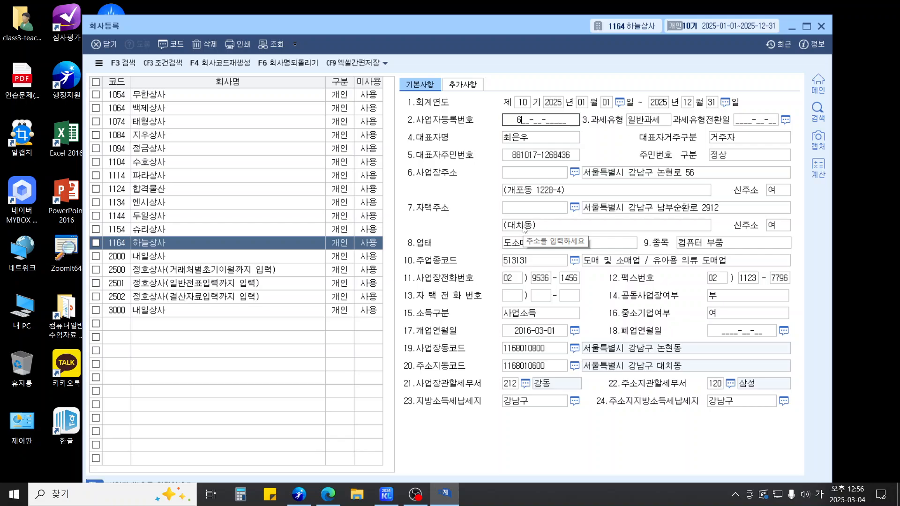
type("28-26-01035")
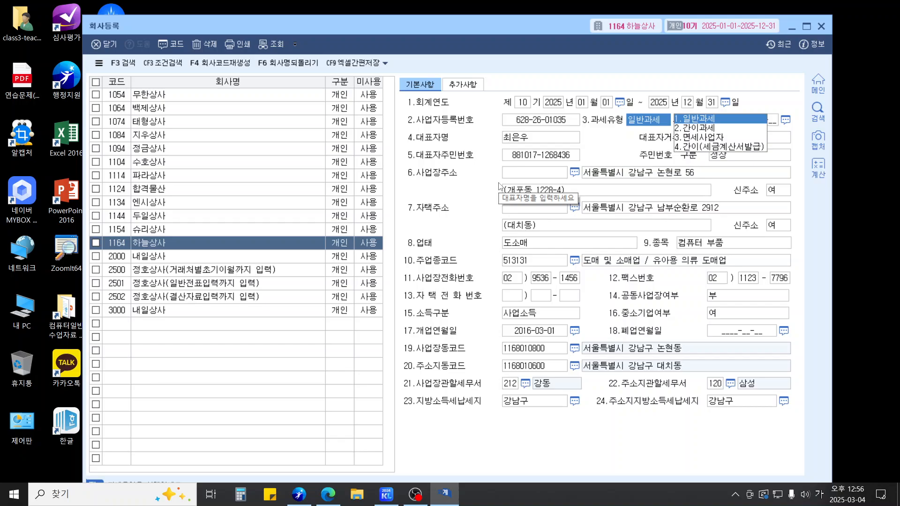
- Change the company's business item (종목) to 유아용 의류
left_click(717, 244)
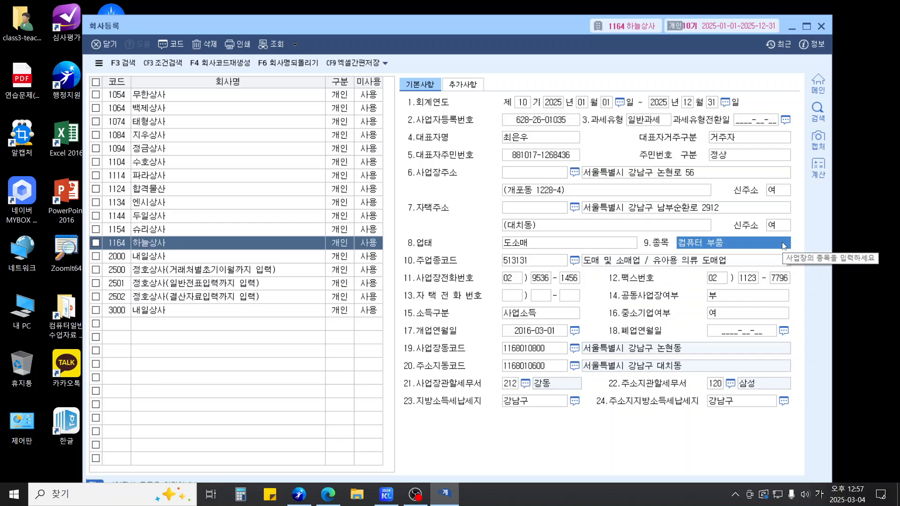
type("유아")
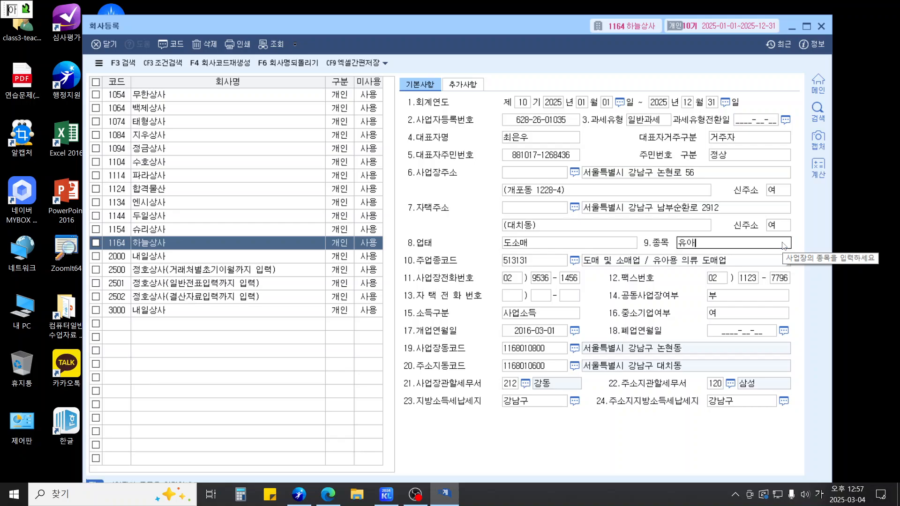
type("용 의류")
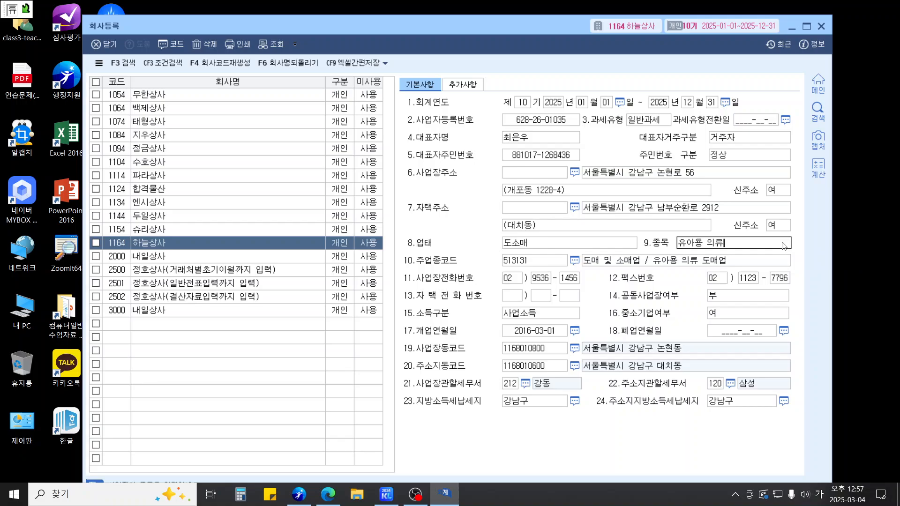
key("Return")
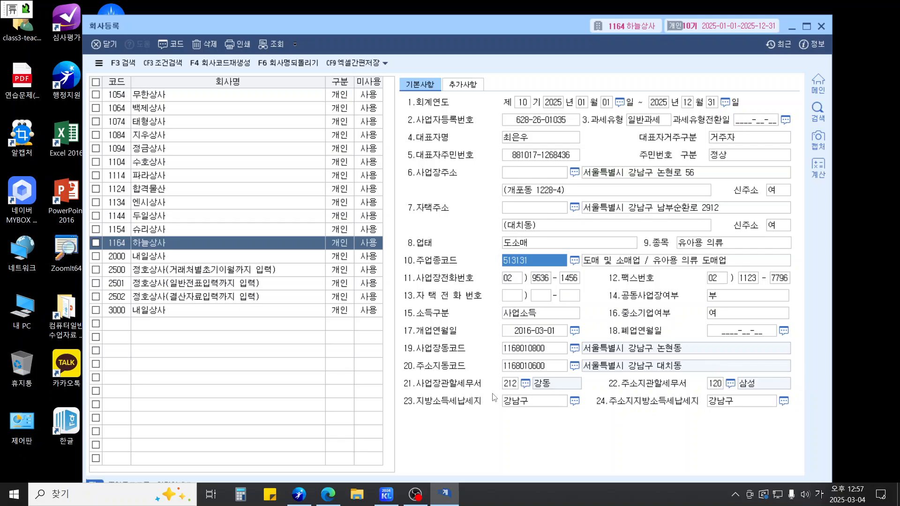
- Look up 삼성 and assign it as the tax office for the business premises (사업장관할세무서)
left_click(511, 384)
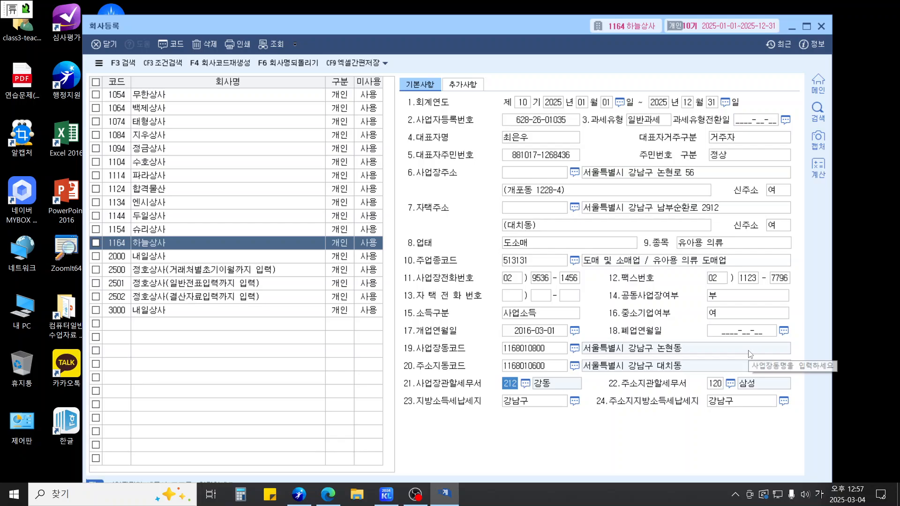
key("F2")
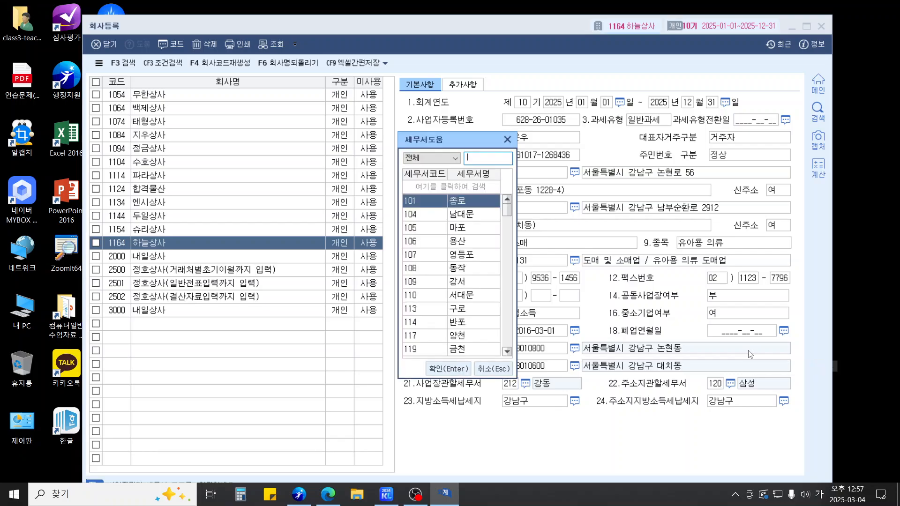
type("삼성")
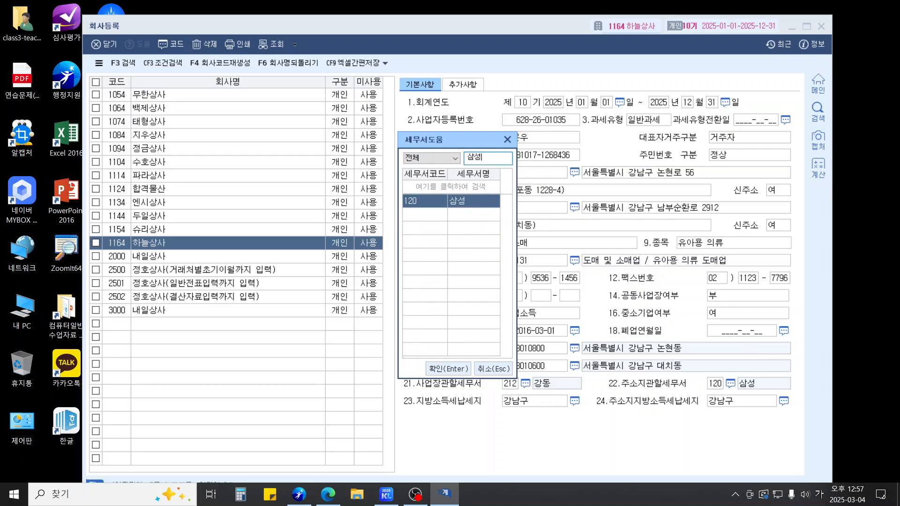
key("Return")
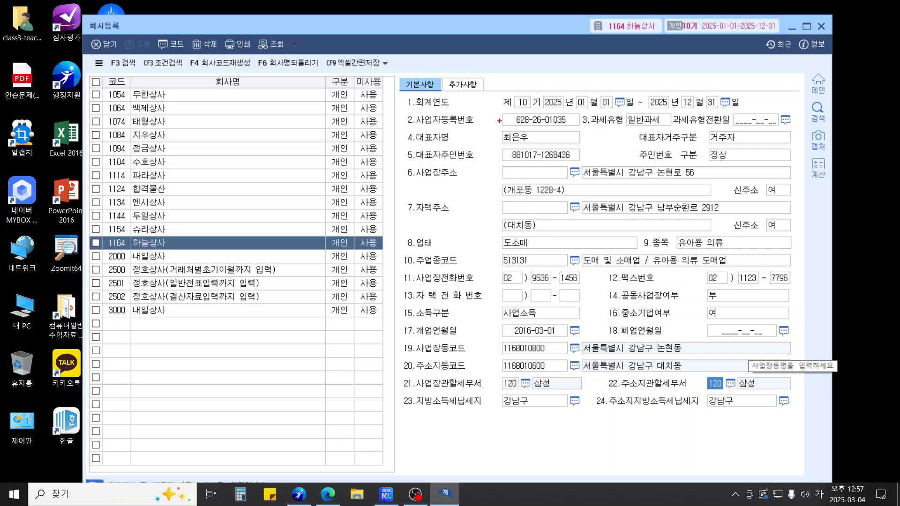
left_click_drag(500, 121, 586, 132)
left_click_drag(671, 235, 754, 249)
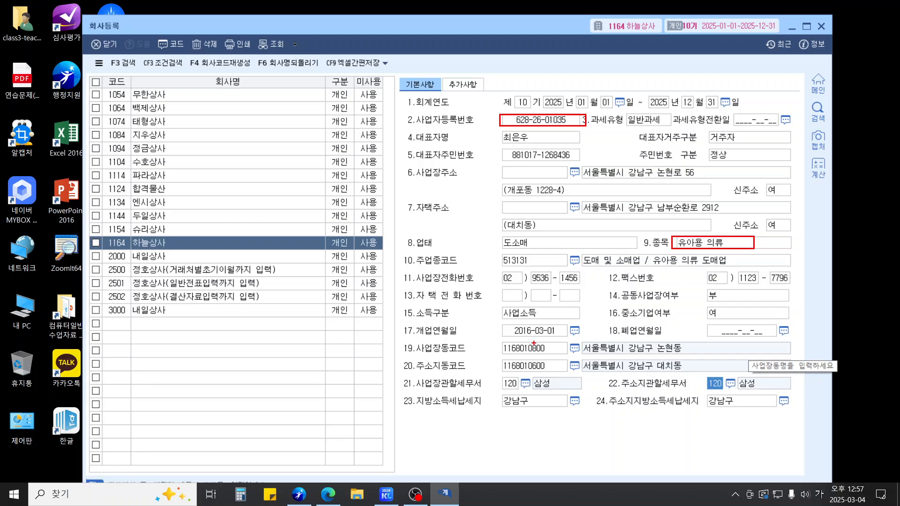
left_click_drag(500, 375, 560, 392)
- Leave company registration, open the prior-period income statement (전기분손익계산서) and set 상품매출 to 665,000,000
key("Escape")
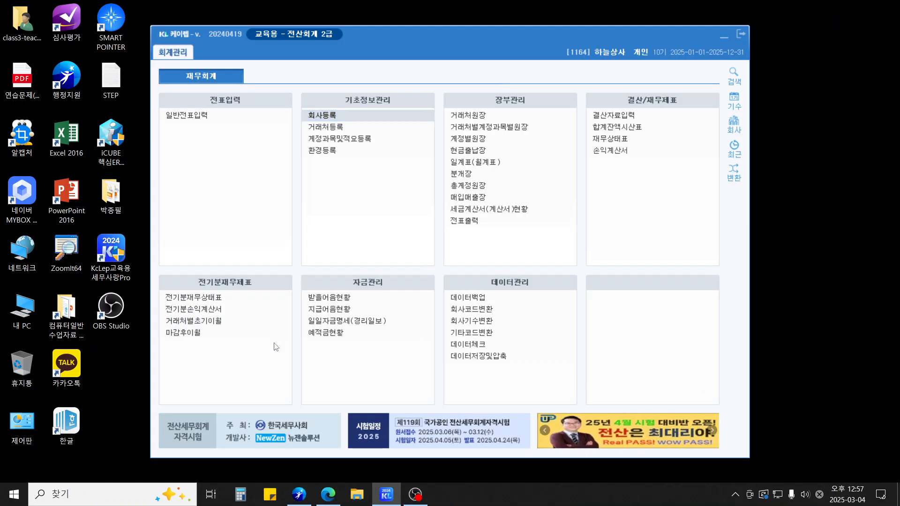
left_click(202, 309)
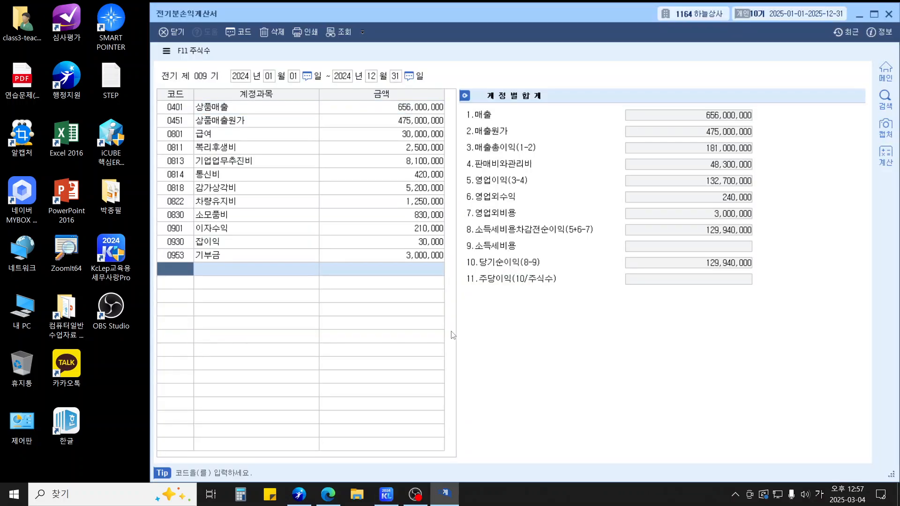
key("Page_Up")
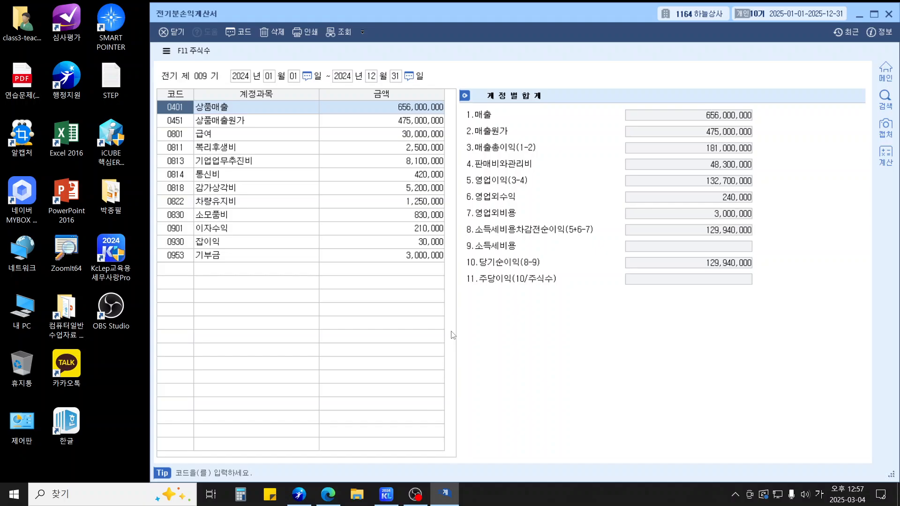
key("Return")
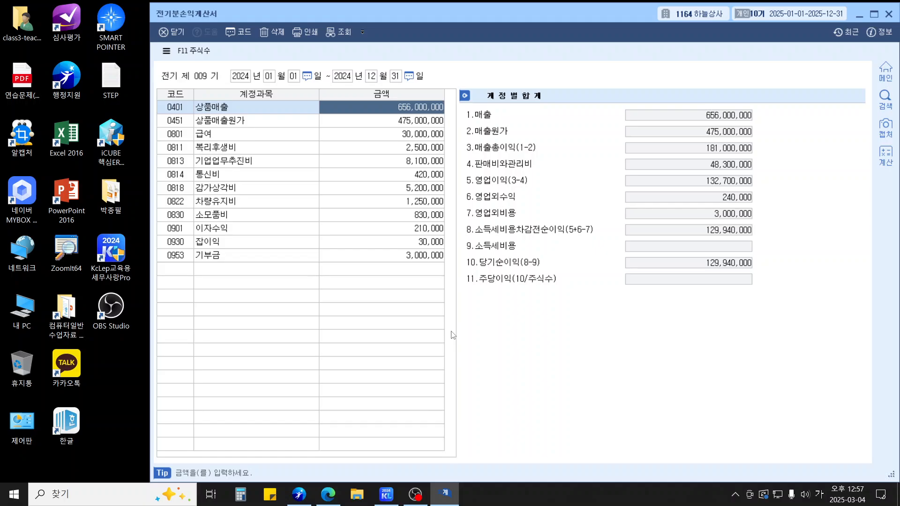
type("665000000")
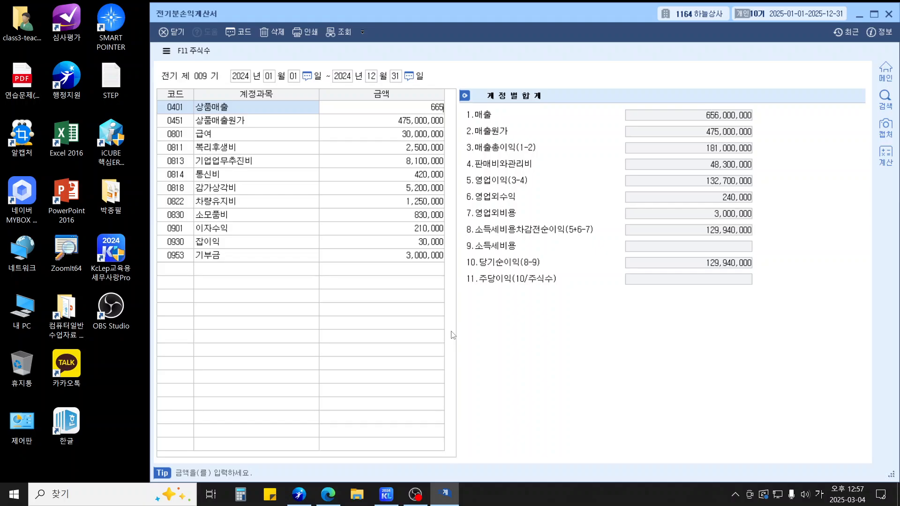
key("Return")
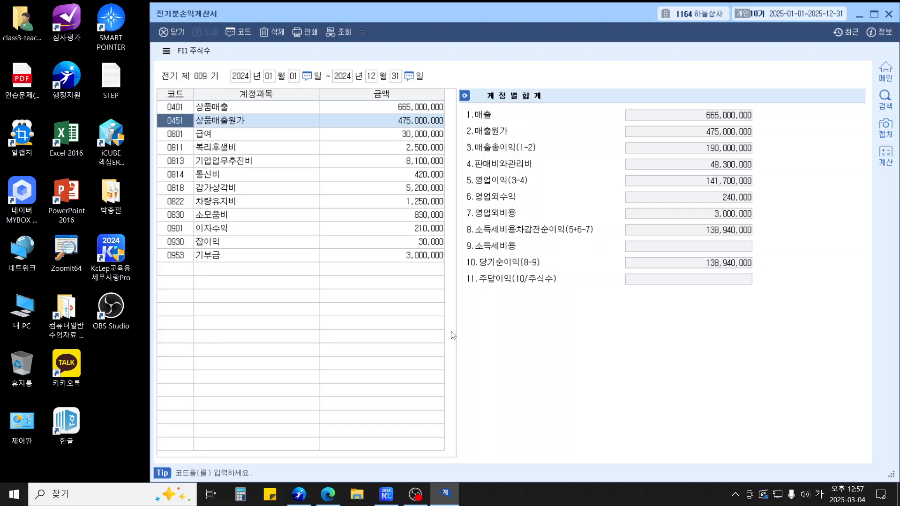
- Set the 기업업무추진비 (0813) amount to 8,300,000 in the prior-period income statement
key("Down")
key("Down")
key("Up")
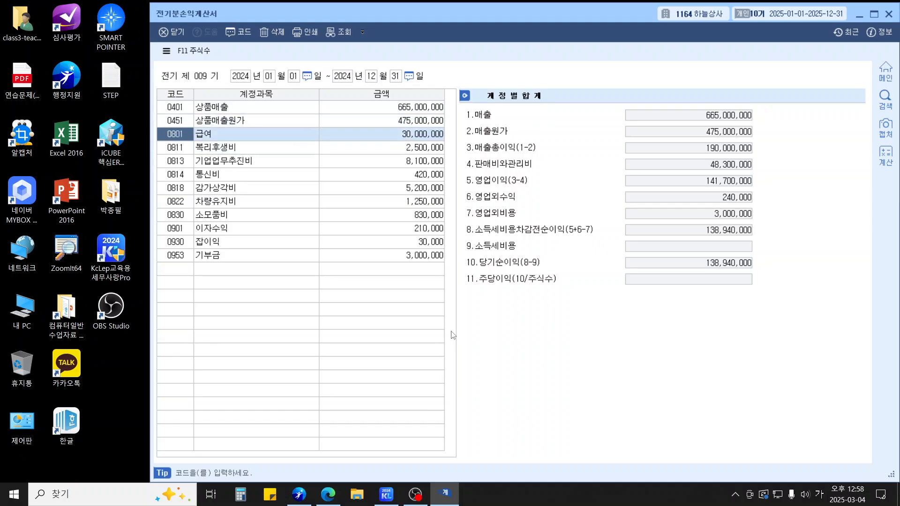
key("Down")
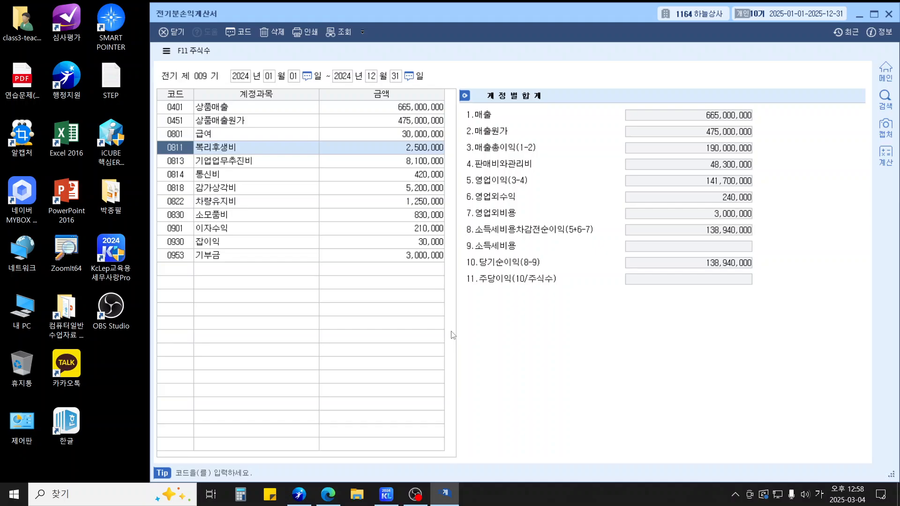
key("Down")
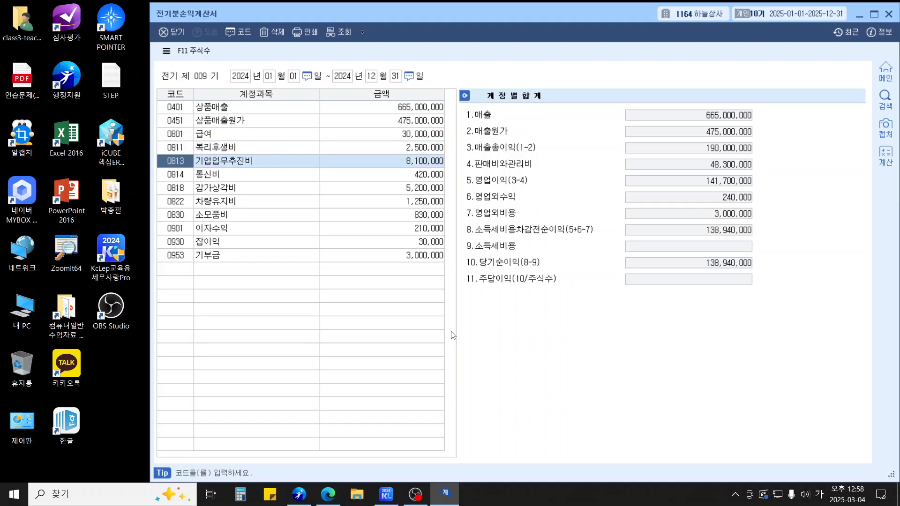
key("Return")
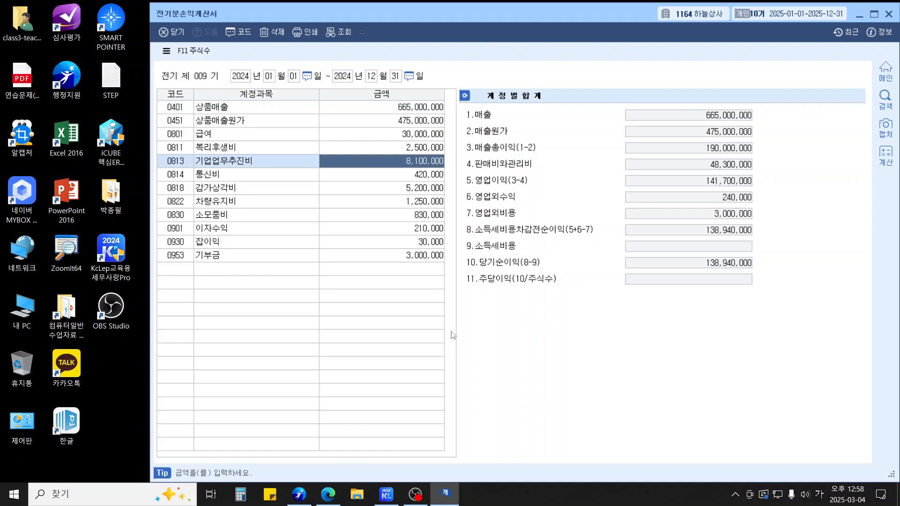
type("8300000")
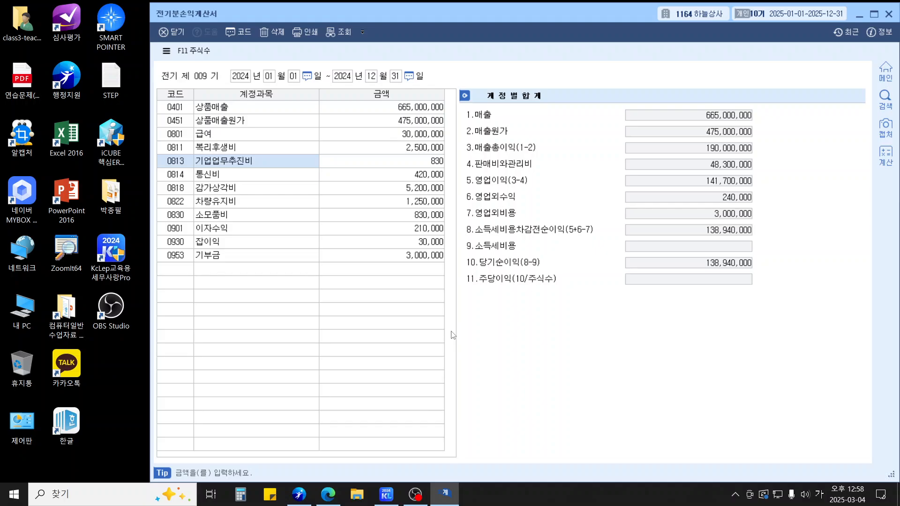
key("Return")
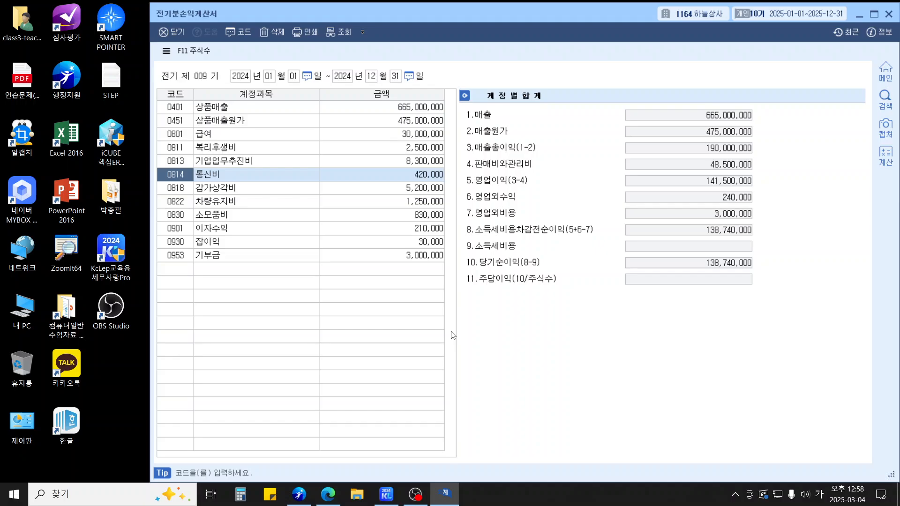
- Add the account 임차료 (0819) with an amount of 12,000,000 on the first empty row of the income statement
key("Down")
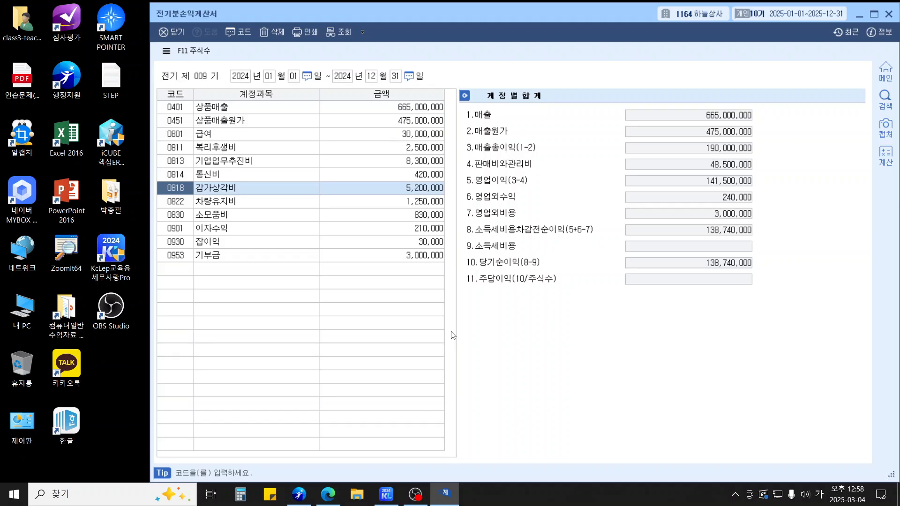
key("Down")
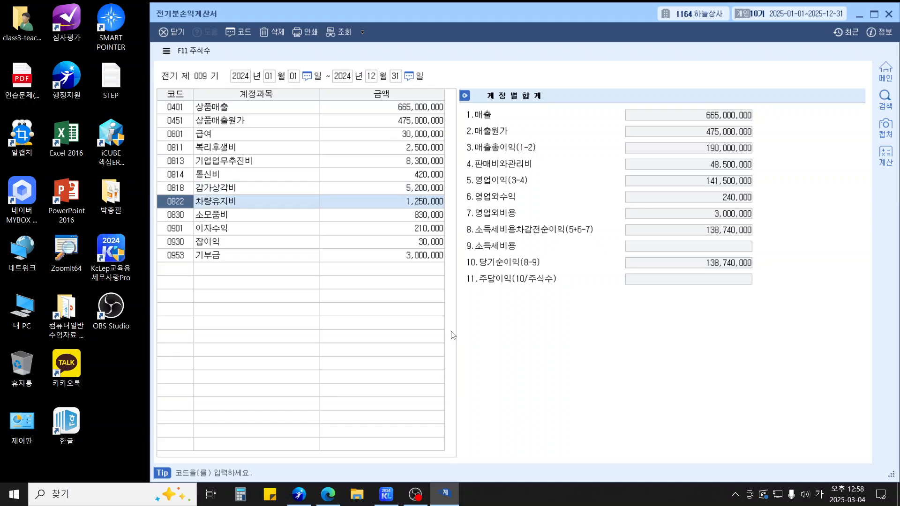
key("Down")
key("Down")
key("Down")
key("Down")
key("Down")
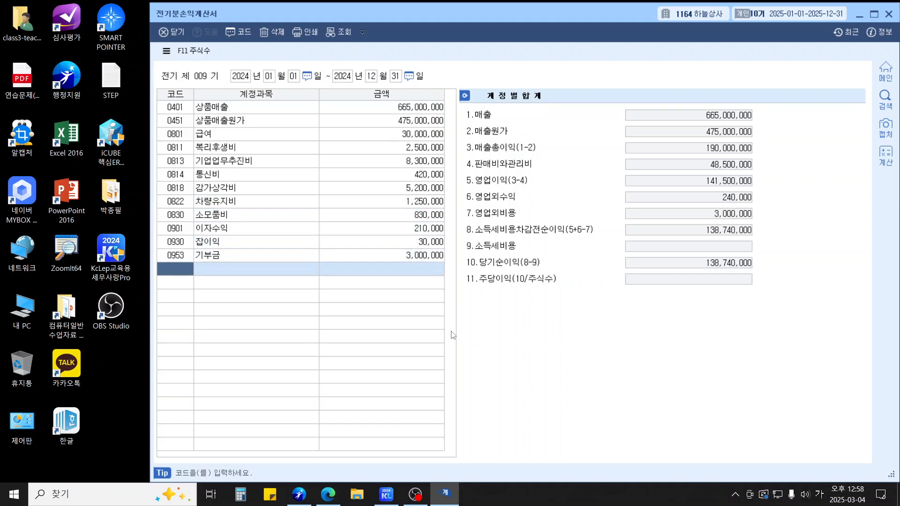
type("유형자")
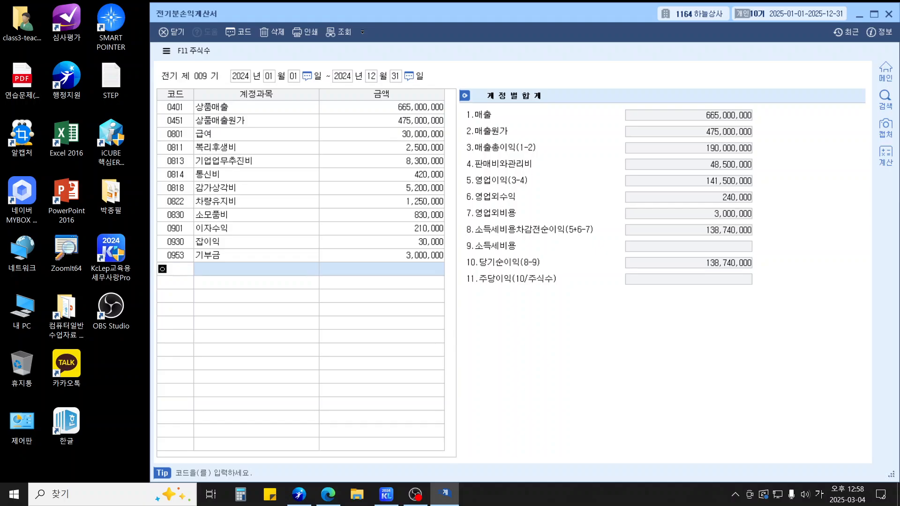
key("BackSpace")
key("BackSpace")
key("BackSpace")
key("BackSpace")
type("임차")
key("Return")
key("Return")
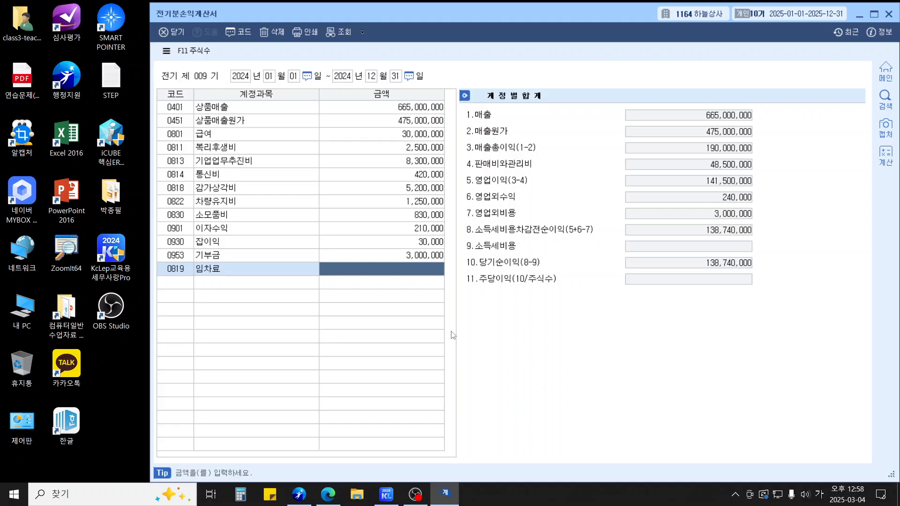
type("12000000")
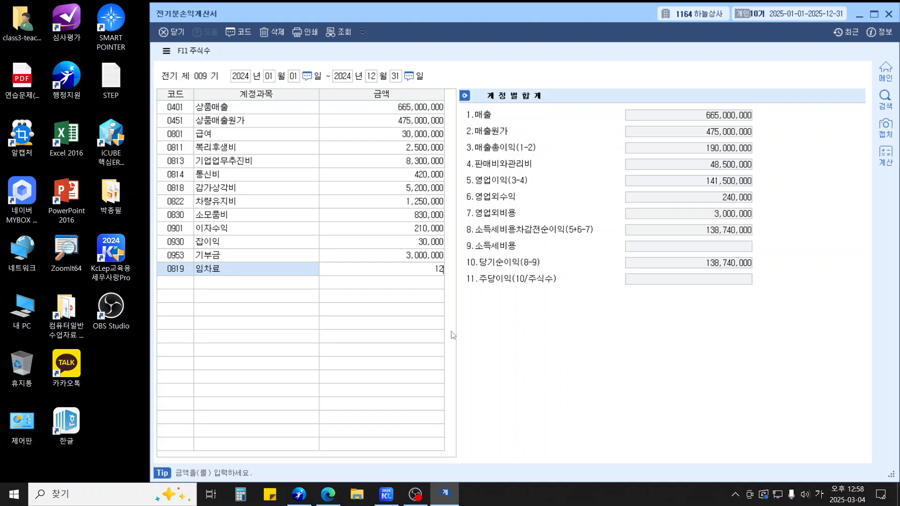
key("Return")
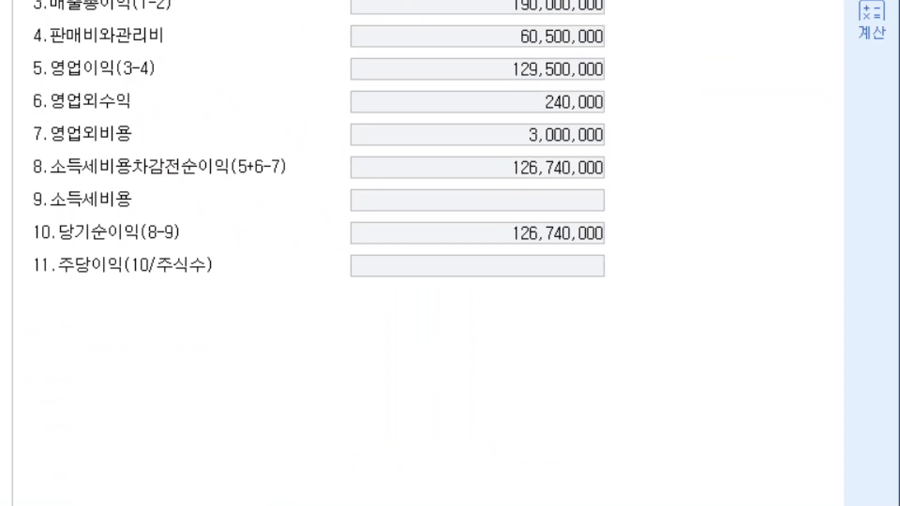
left_click_drag(488, 217, 644, 254)
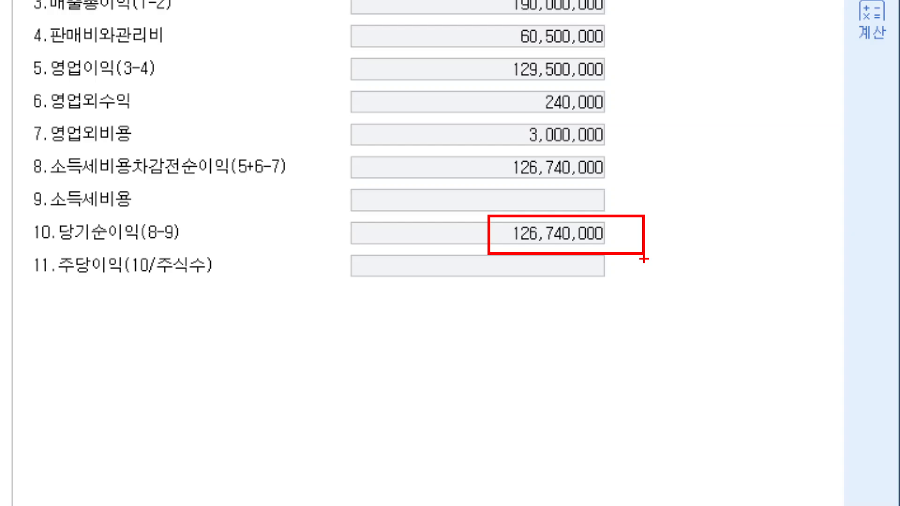
- Leave the prior-period income statement, open 거래처등록 and add the general trading partner 뉴발상사 with code 00308 and type 동시
key("Escape")
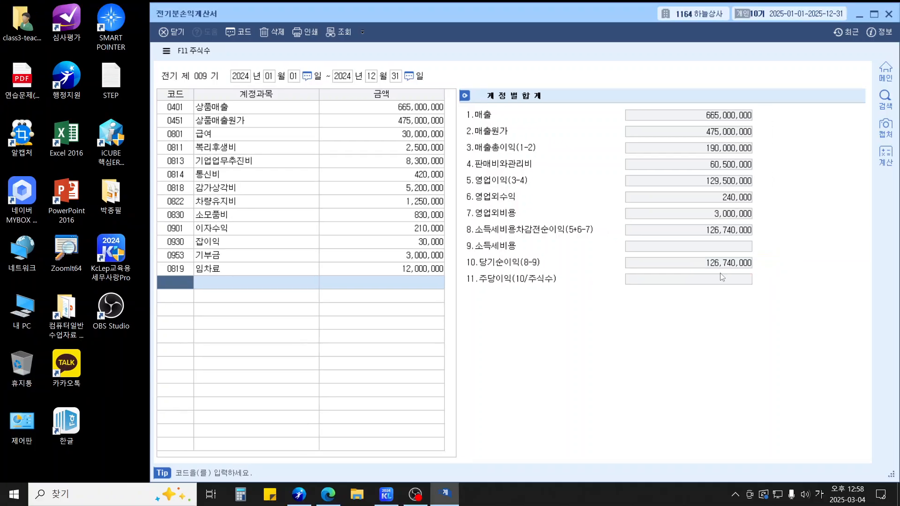
key("Escape")
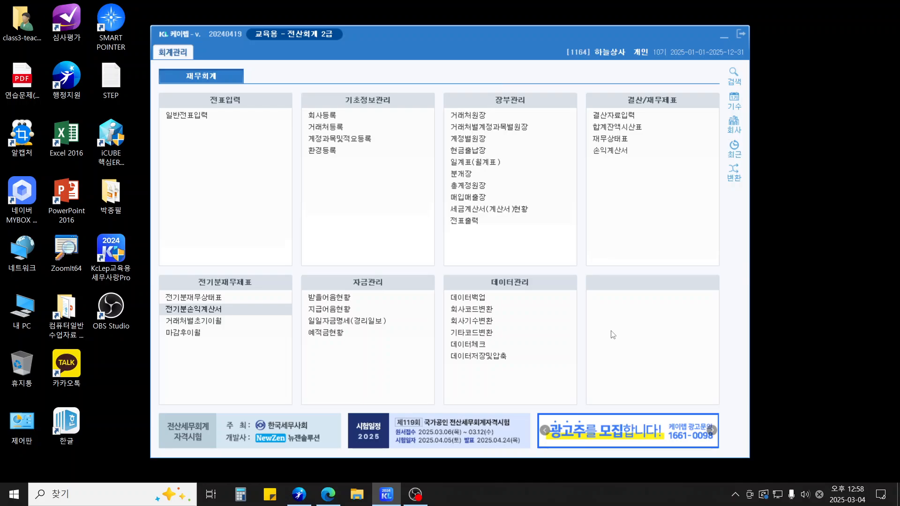
left_click(342, 133)
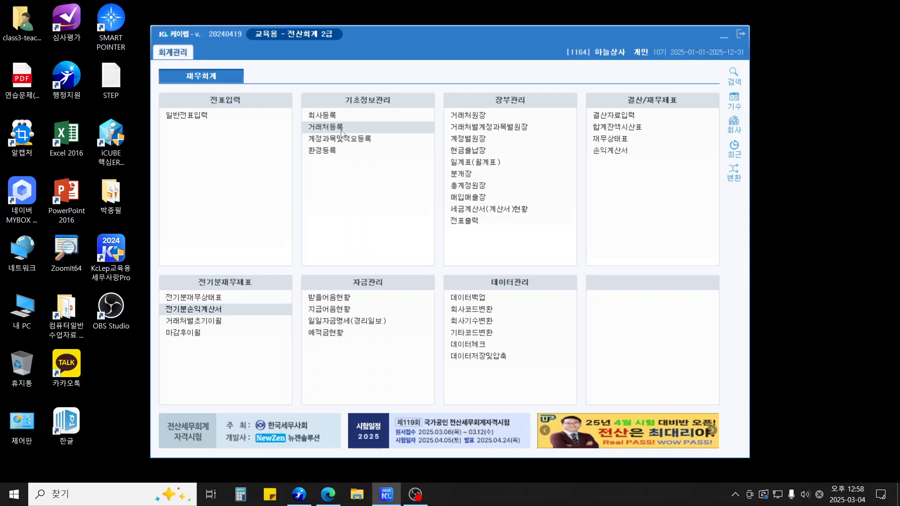
left_click(327, 123)
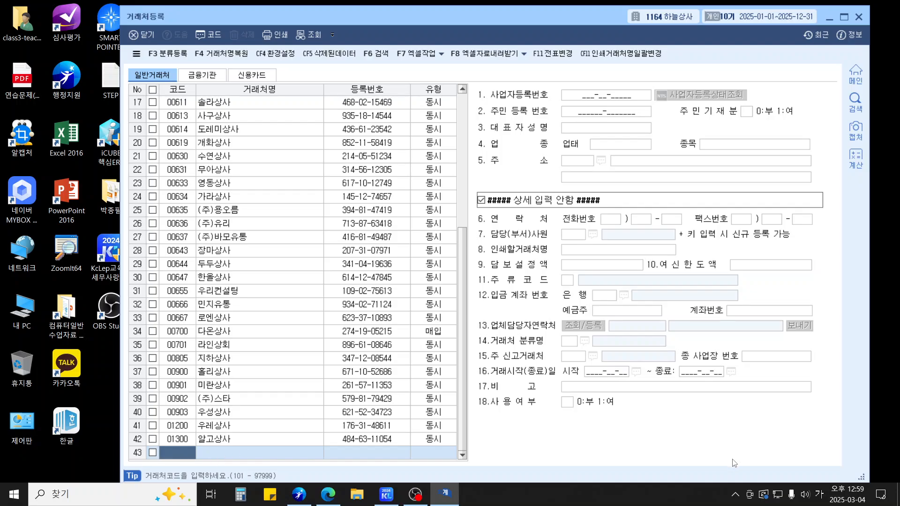
type("00308")
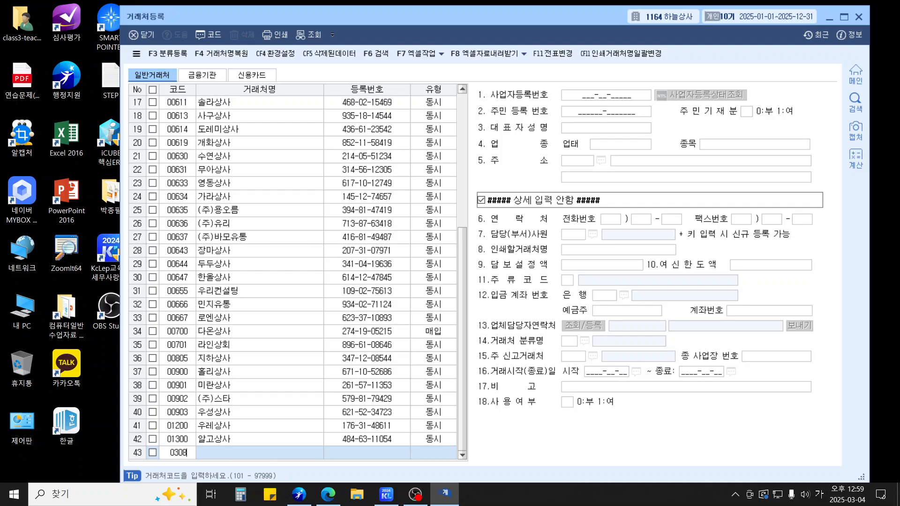
key("Return")
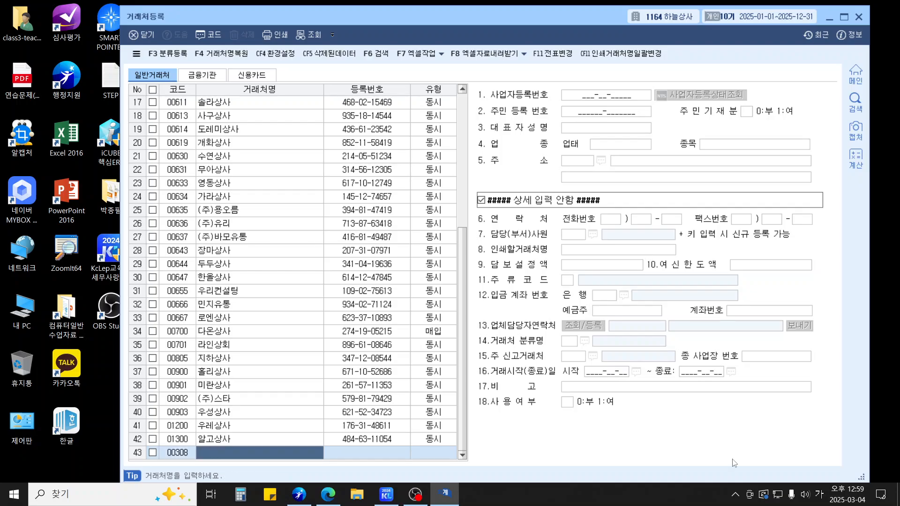
type("뉴밥")
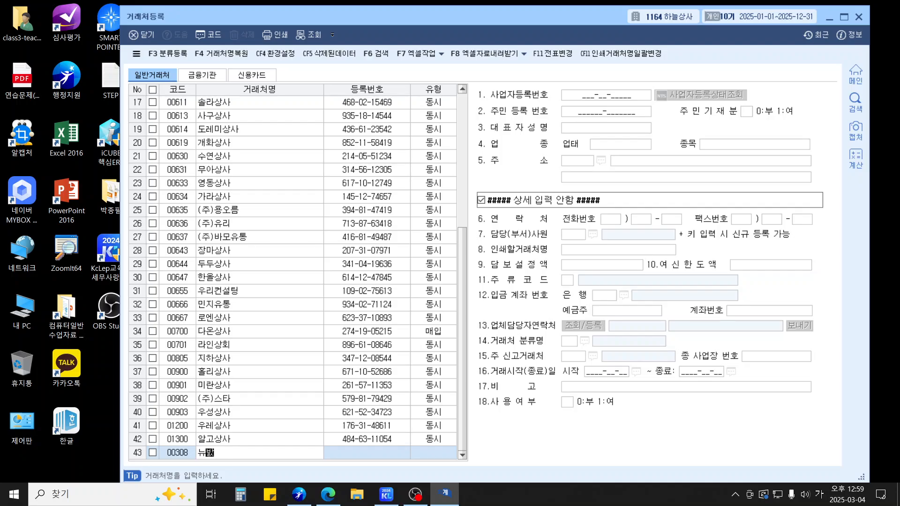
type("상사")
key("Return")
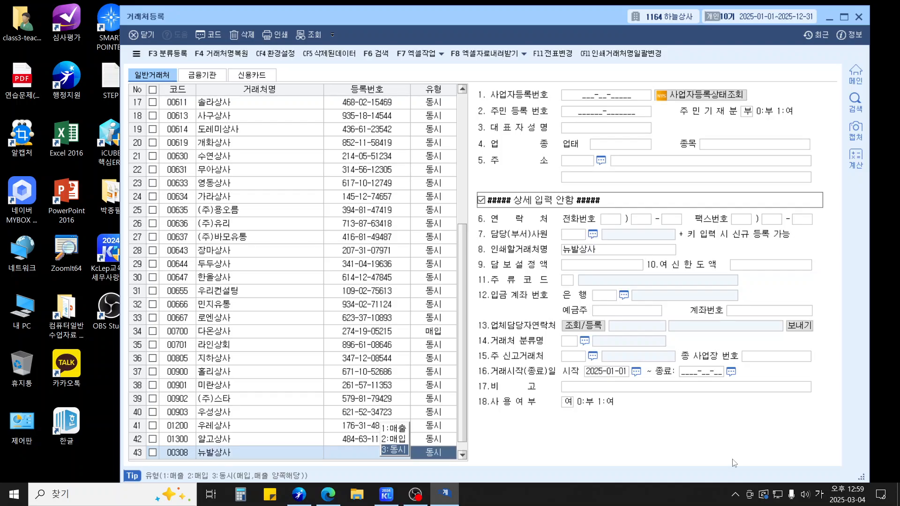
key("Return")
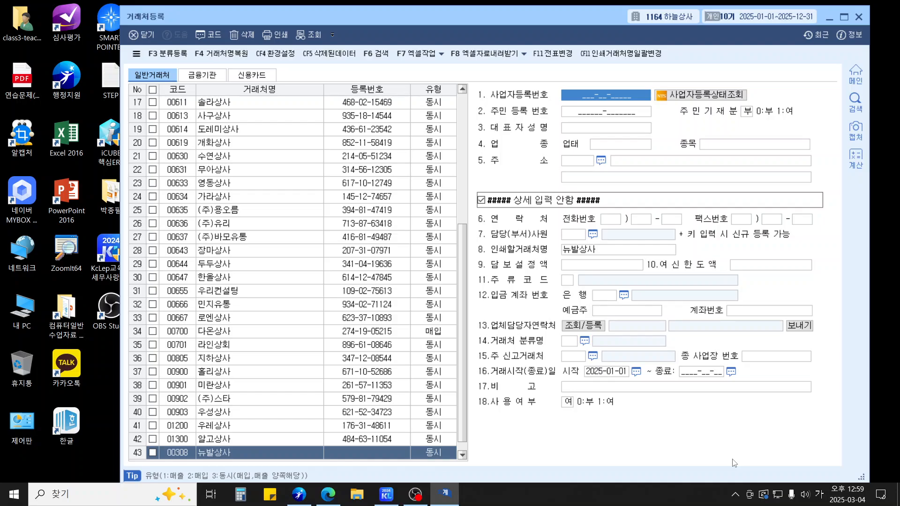
- Enter the business registration number (사업자등록번호) and the representative's name (대표자성명) for 뉴발상사
type("113-09-")
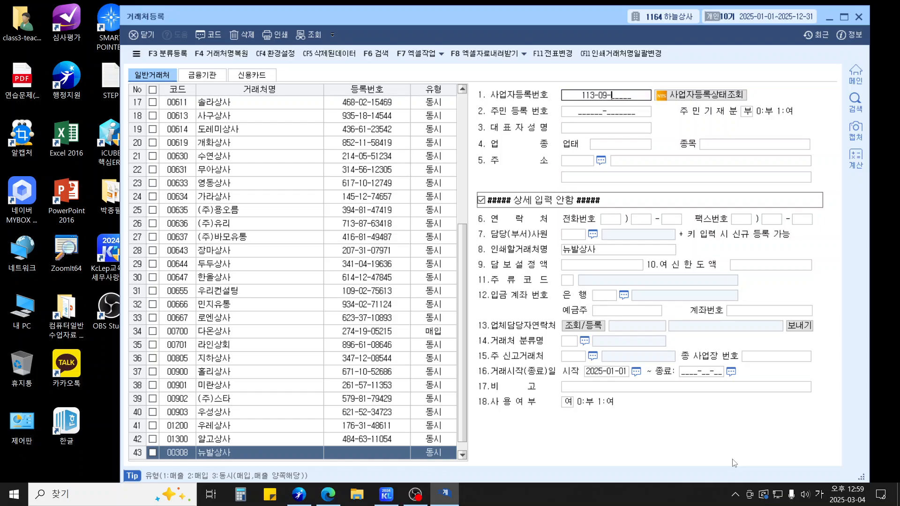
type("67896")
key("Return")
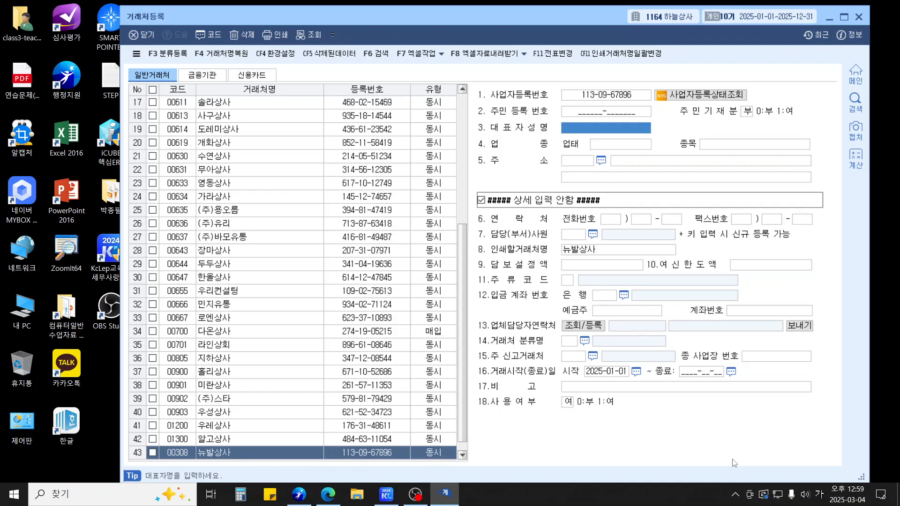
type("최은비")
key("Return")
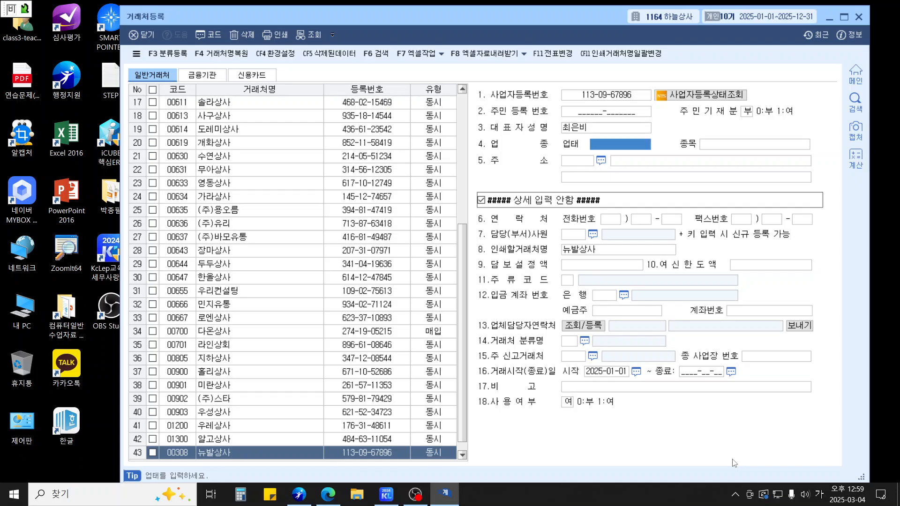
- Set the business type (업태) of 뉴발상사 to 도매및소매업 and the item (종목) to 신발 도매업
type("도매")
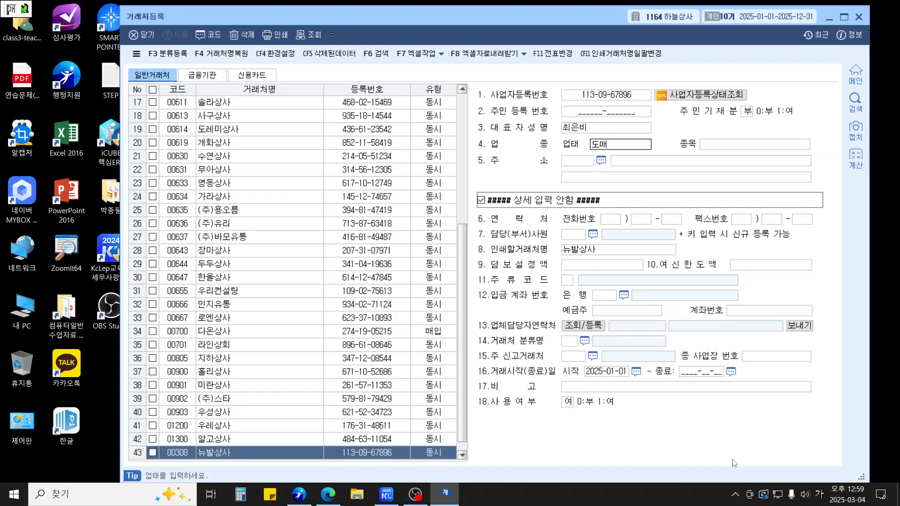
type("및소매업")
key("Return")
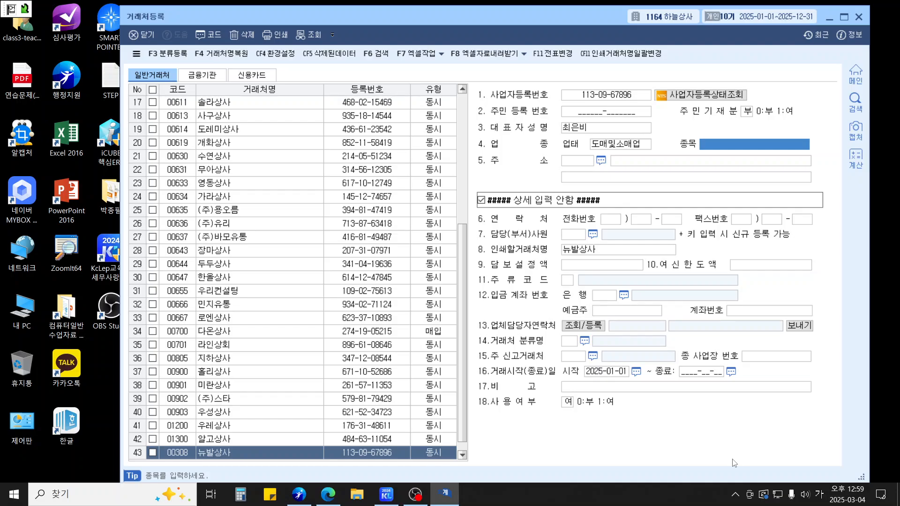
type("신발 ")
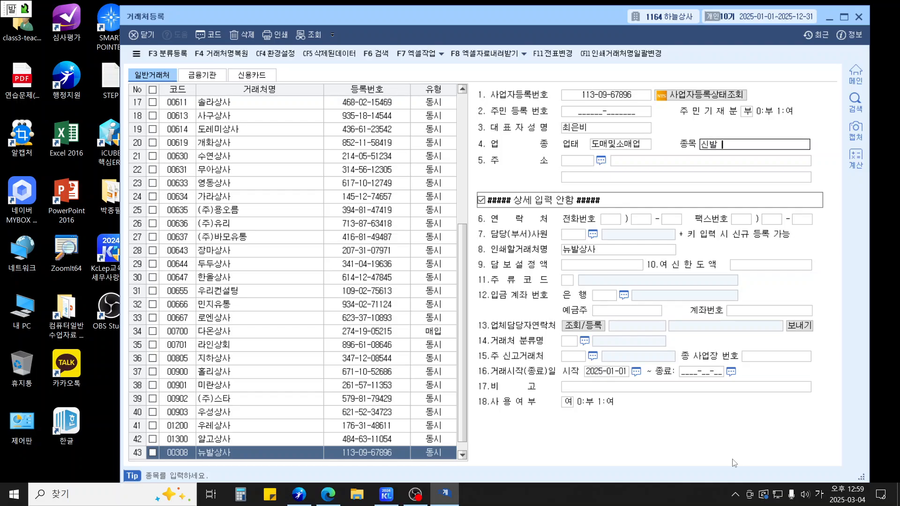
type("도매업")
key("Return")
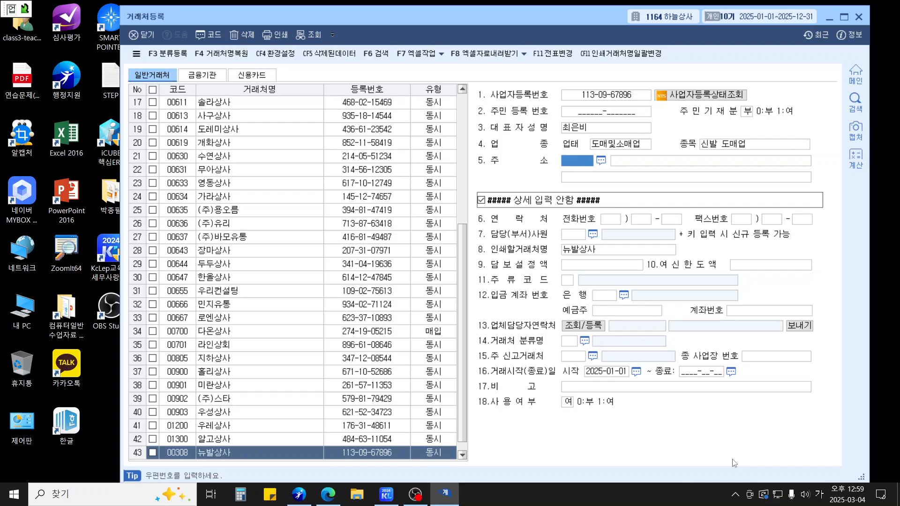
- Fill in the business address (주소) of 뉴발상사 without a postal code and finish the record
key("Return")
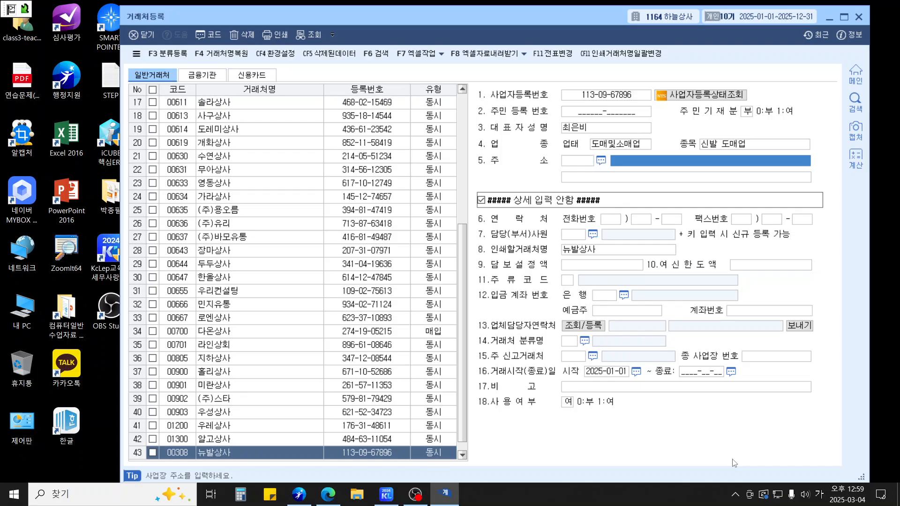
type("울")
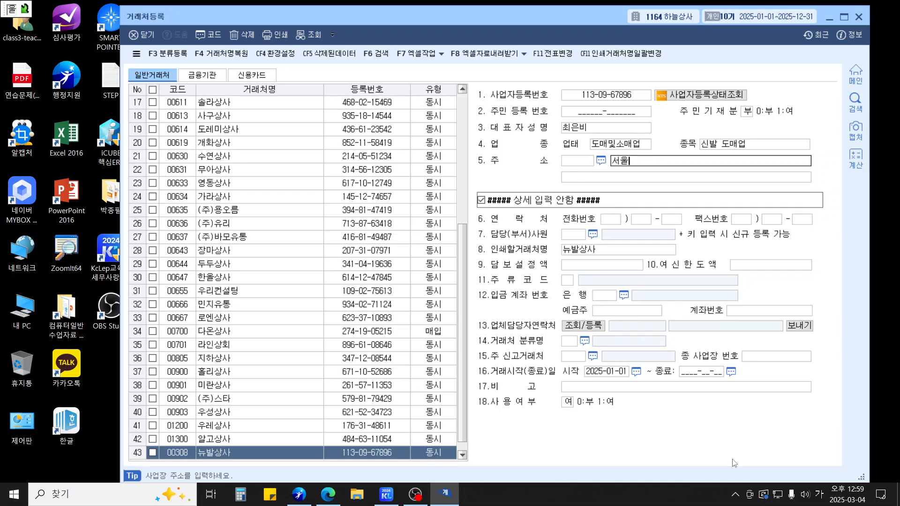
type(" 송파수")
key("BackSpace")
key("BackSpace")
type("구")
type(" 법원로 ")
type("11기")
type("ㄹ 11")
key("Return")
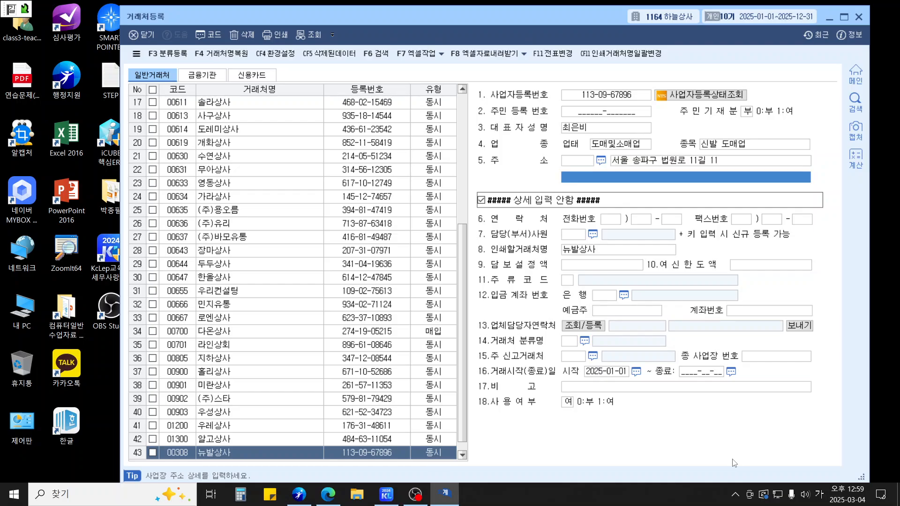
key("Return")
key("Up")
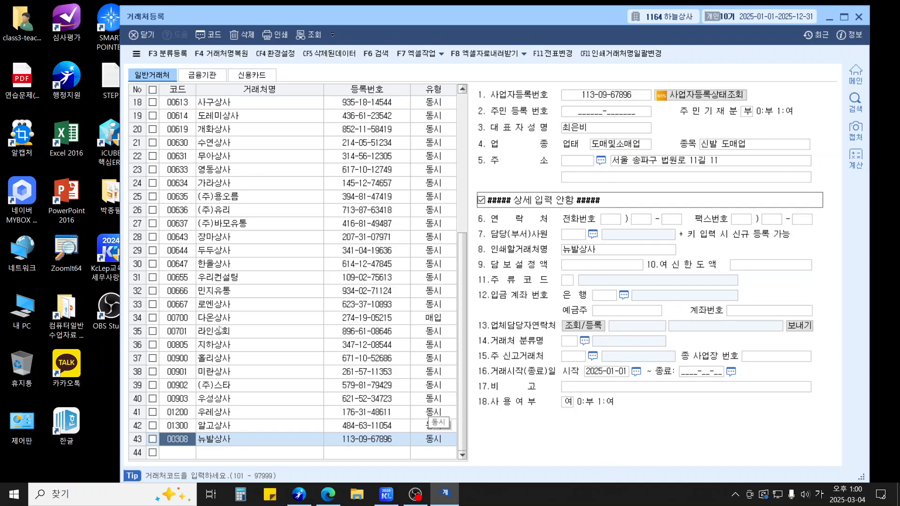
- Leave 거래처등록, open 거래처별초기이월 and change the trading partner under 외상매출금 (0108) to 스마일상사 (00114)
key("Escape")
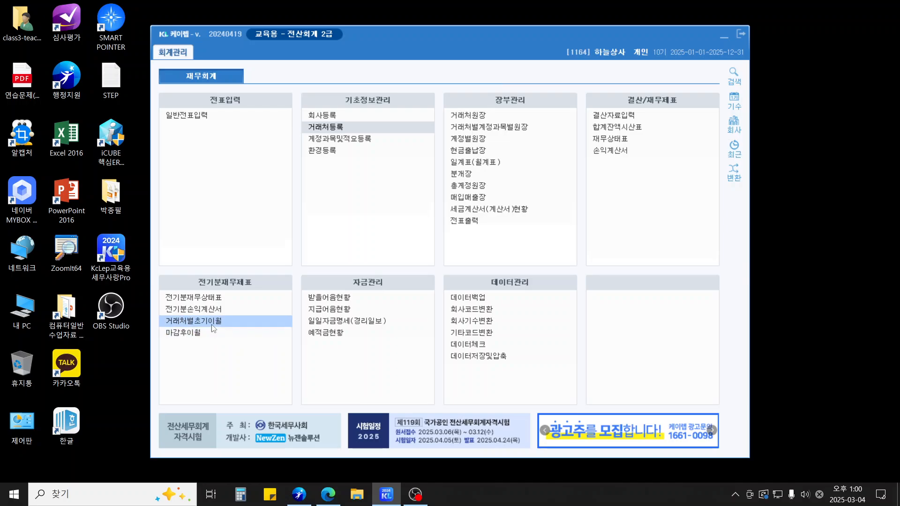
left_click(212, 324)
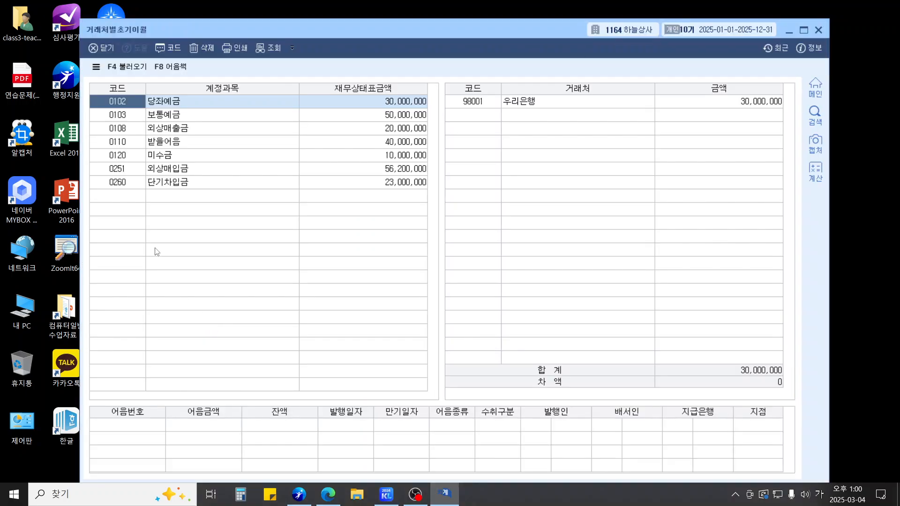
left_click(168, 132)
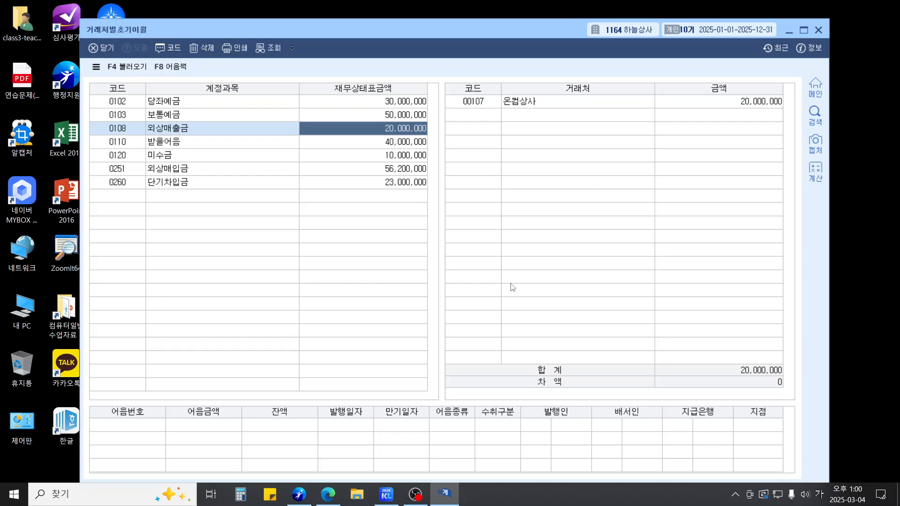
left_click(487, 102)
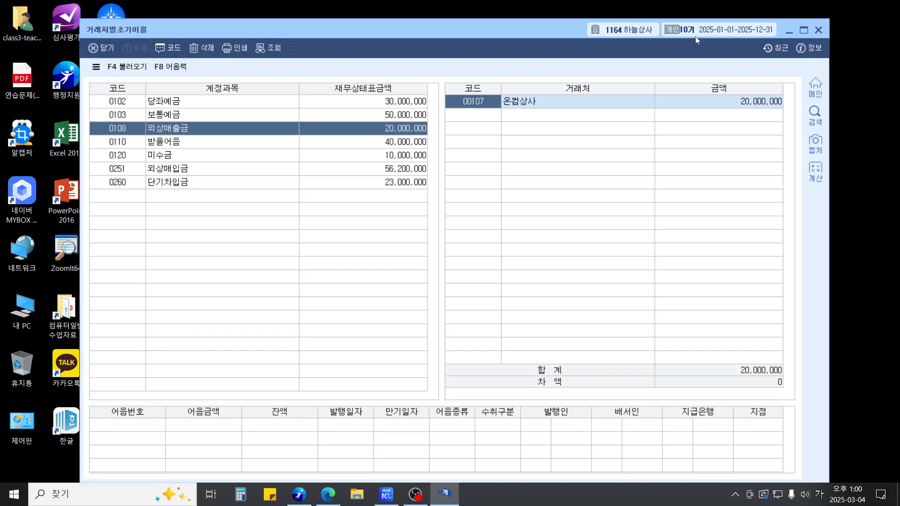
key("F2")
type("스")
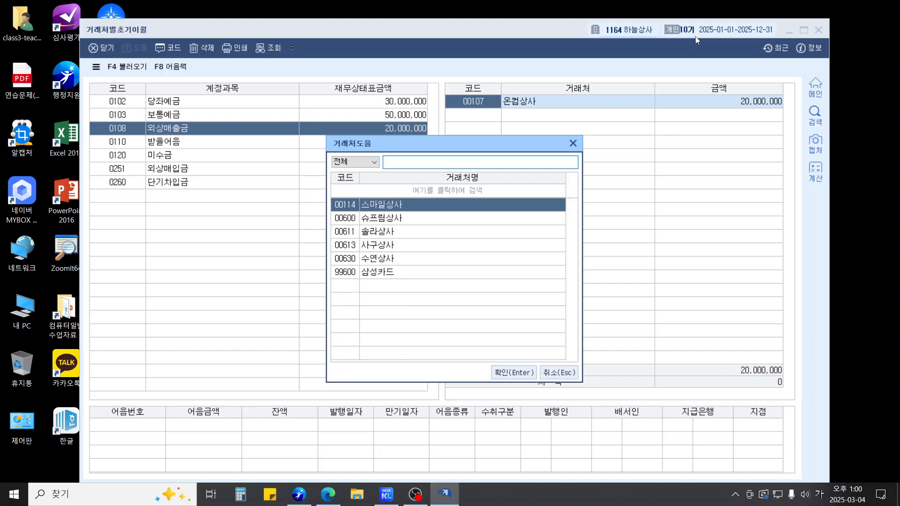
type("마")
key("Return")
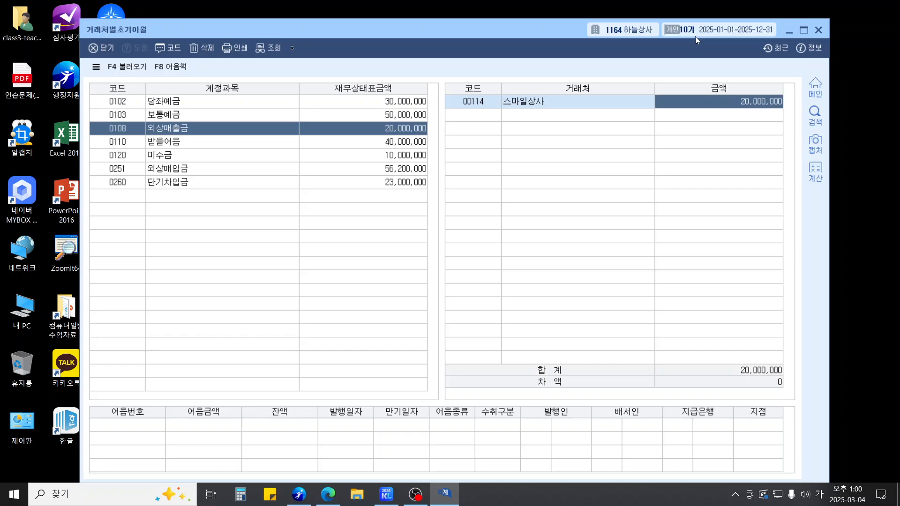
key("Return")
- Set the amount for 슈프림상사 under 미수금 (0120) to 10,000,000
key("Down")
key("Down")
key("Return")
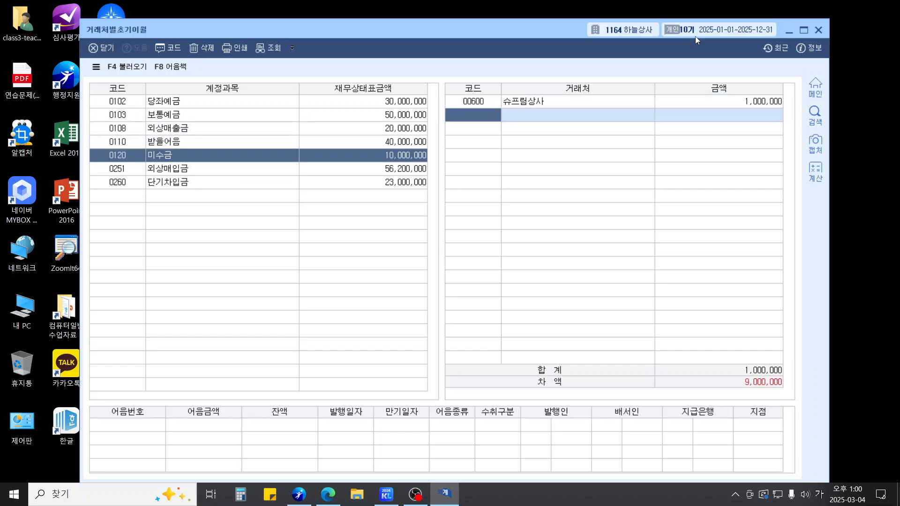
key("Up")
key("Return")
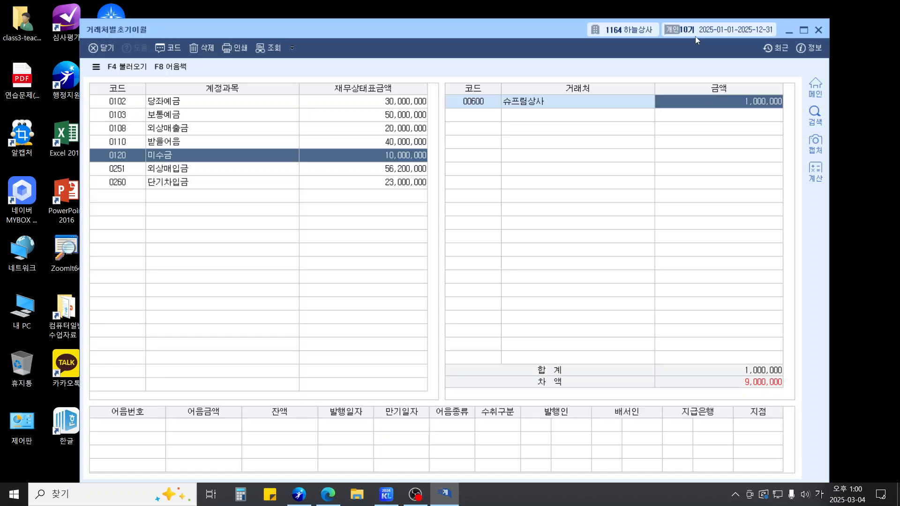
type("10000000")
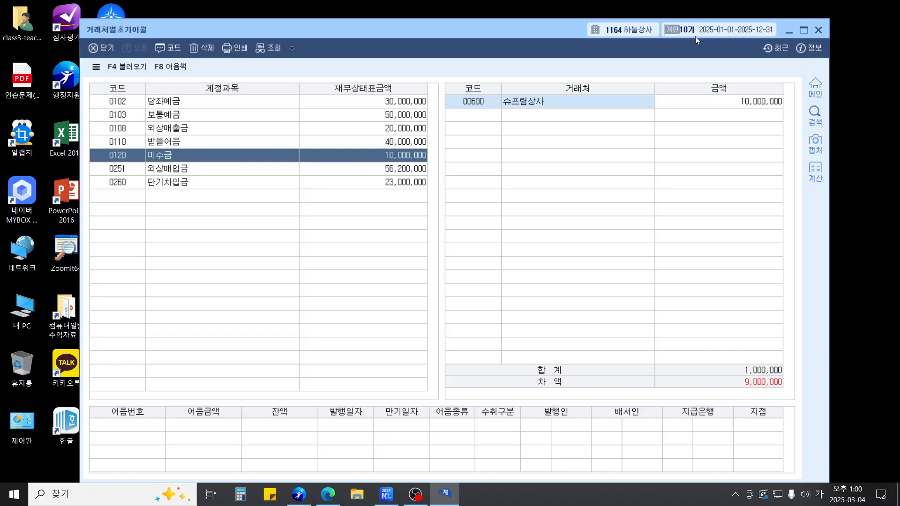
key("Return")
key("Escape")
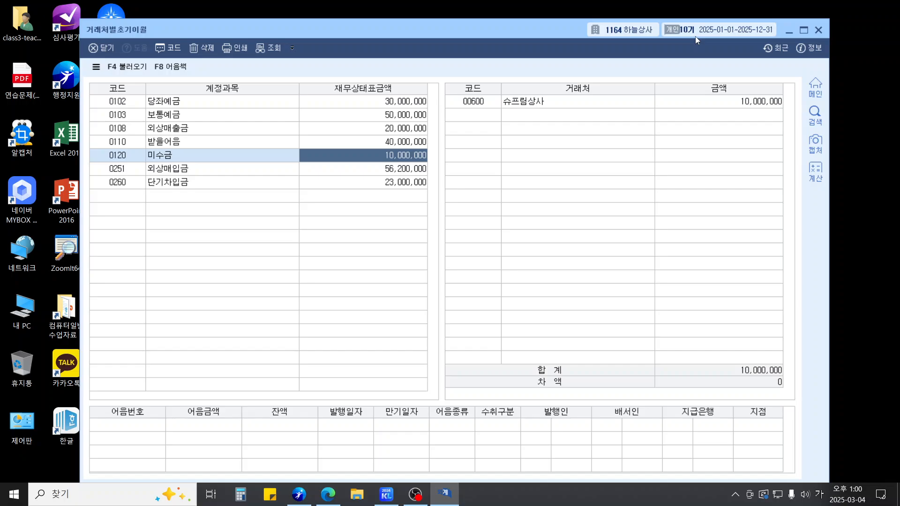
- Add 다온상사 (00700) with an amount of 23,000,000 under 단기차입금 (0260)
key("Down")
key("Down")
key("Return")
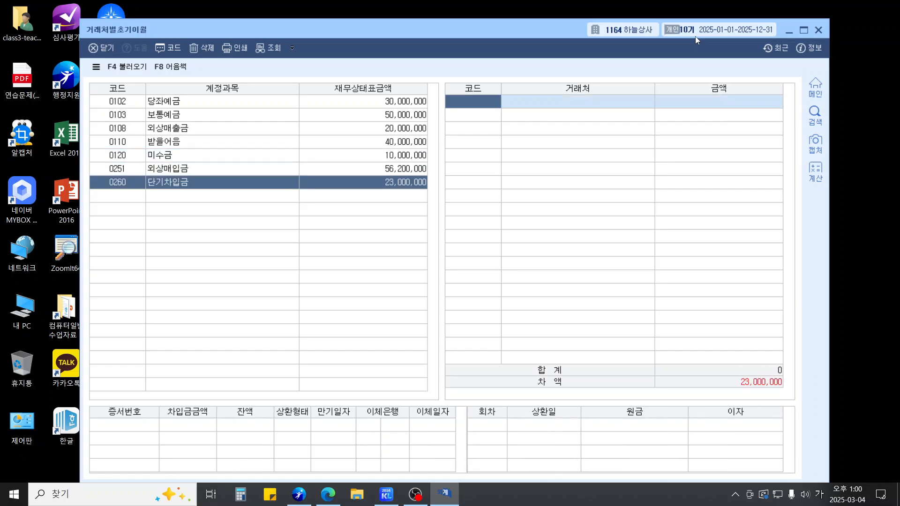
key("F2")
type("다온")
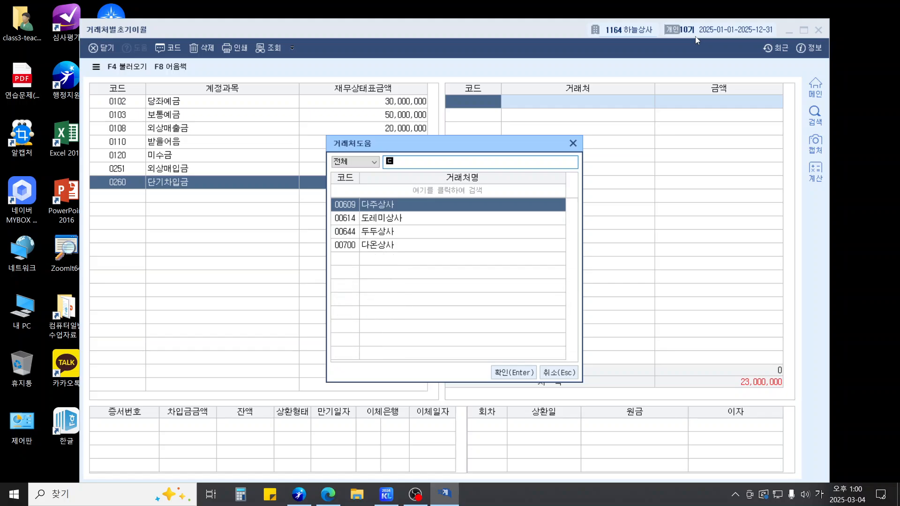
key("Return")
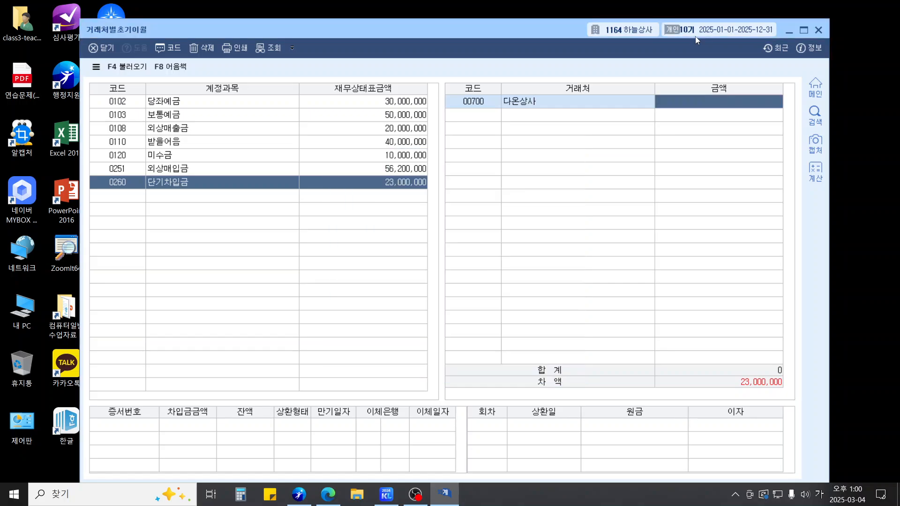
type("23000000")
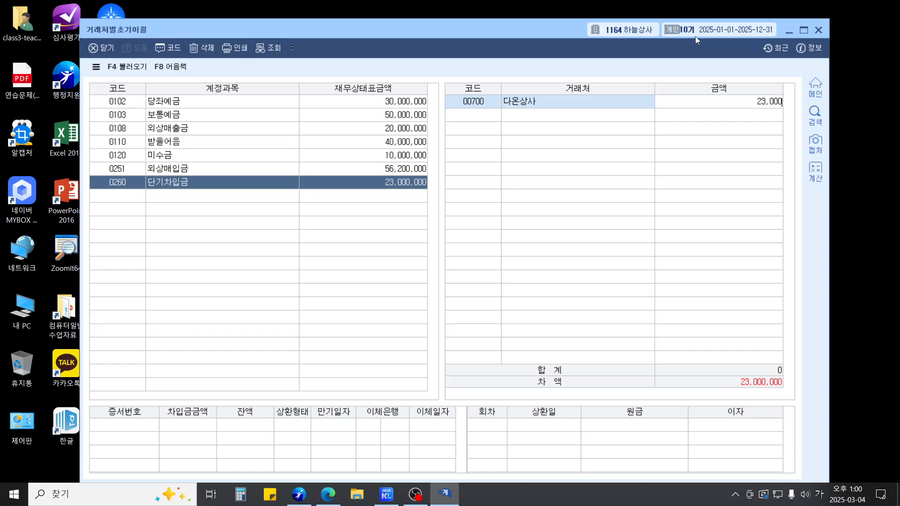
key("Return")
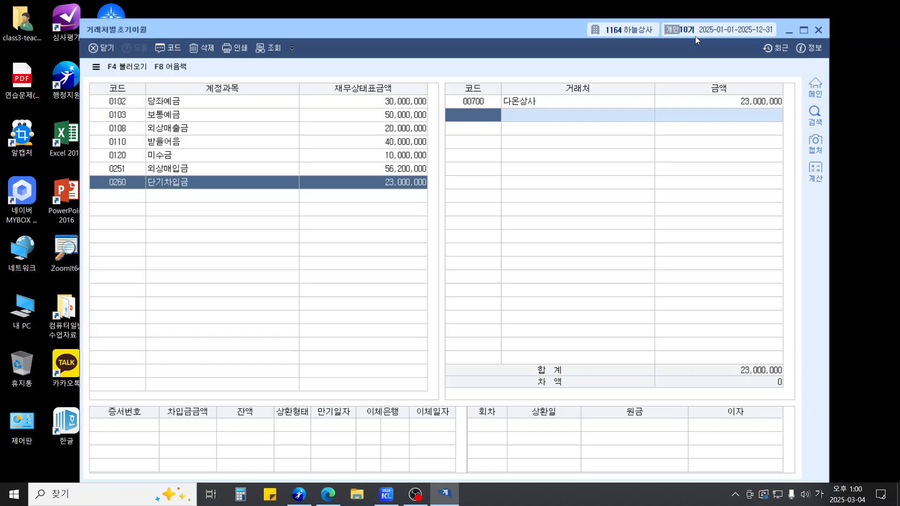
- Leave 거래처별초기이월, open 일반전표입력 and set the voucher date to July 25, 2025
key("Escape")
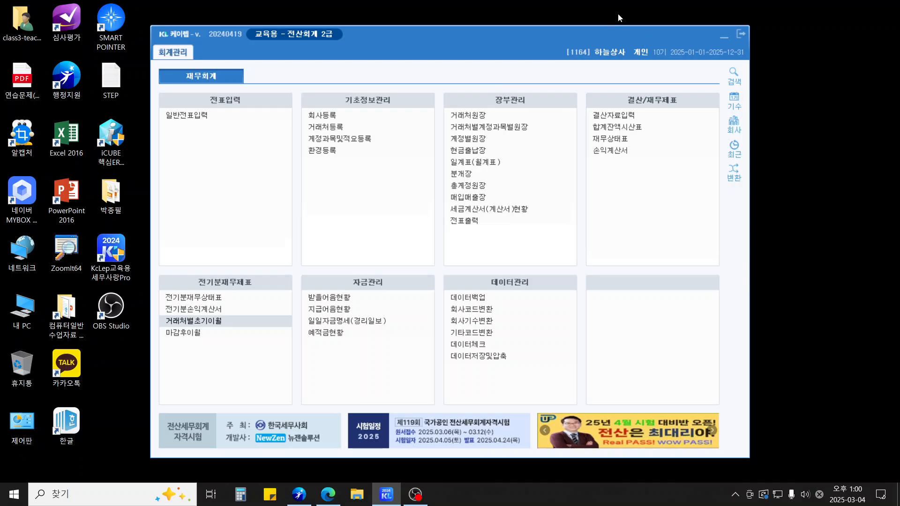
left_click(207, 120)
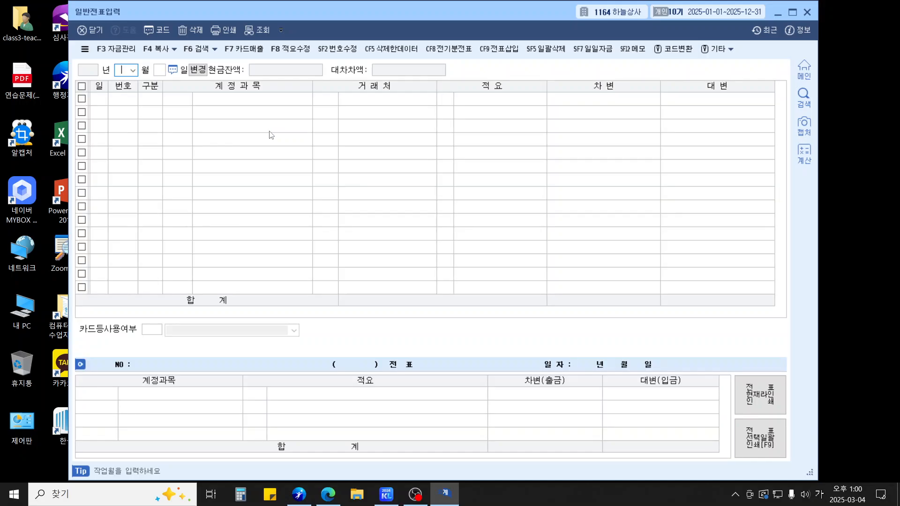
type("07")
key("Return")
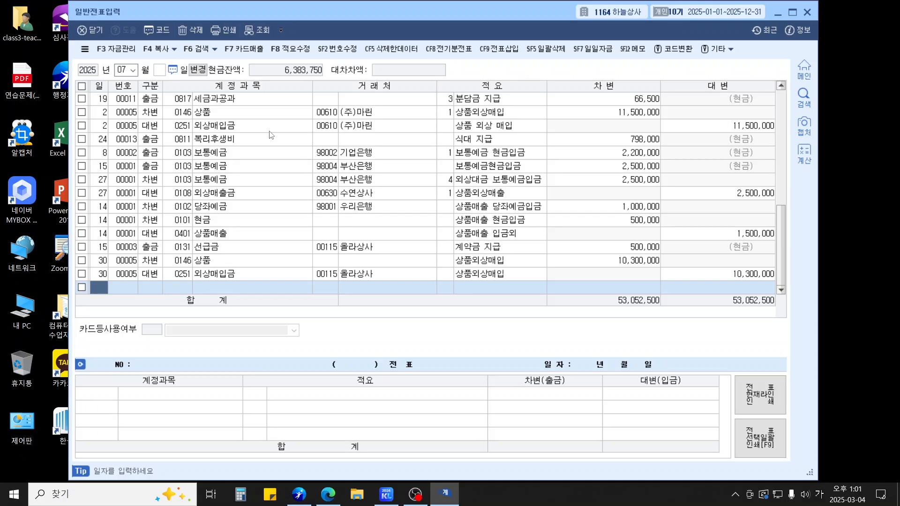
key("Escape")
key("Return")
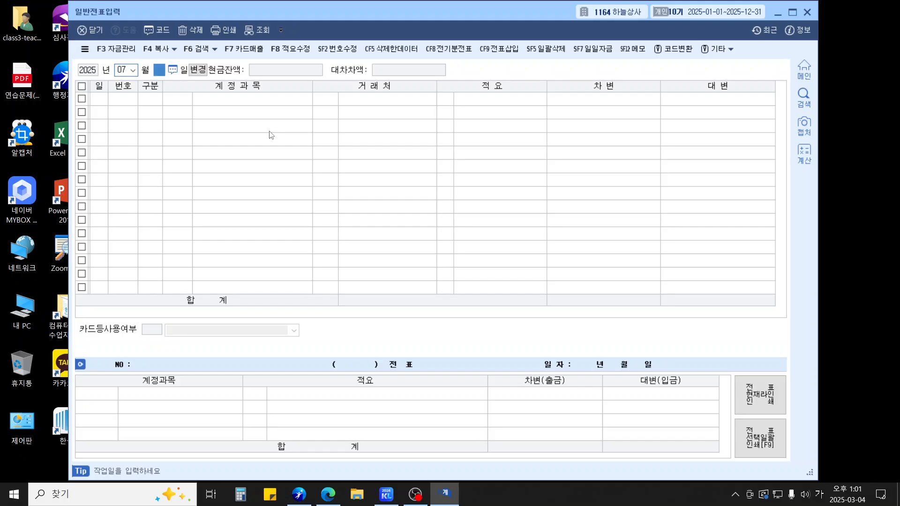
type("25")
key("Return")
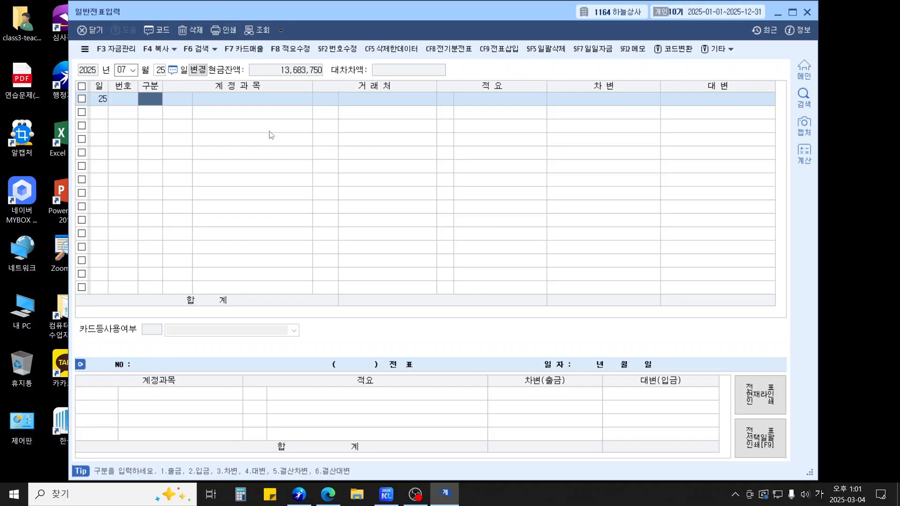
- Record a 출금 entry for 복리후생비 (0811, 판매관리비) of 300,000 on July 25
type("1")
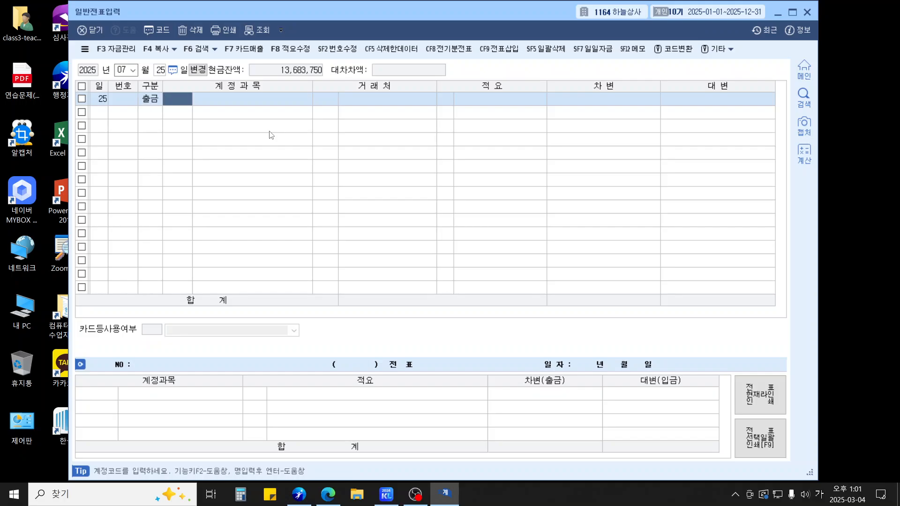
type("복리")
key("Return")
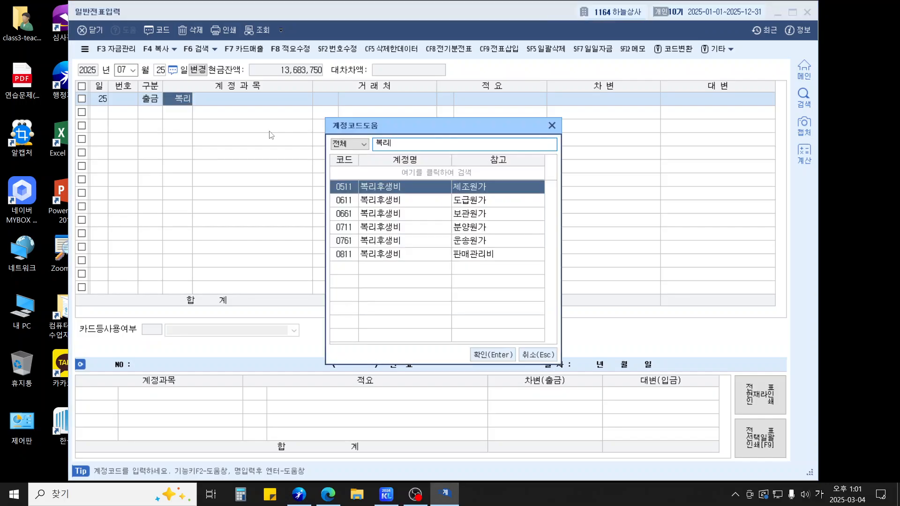
key("Up")
key("Return")
key("Return")
key("Return")
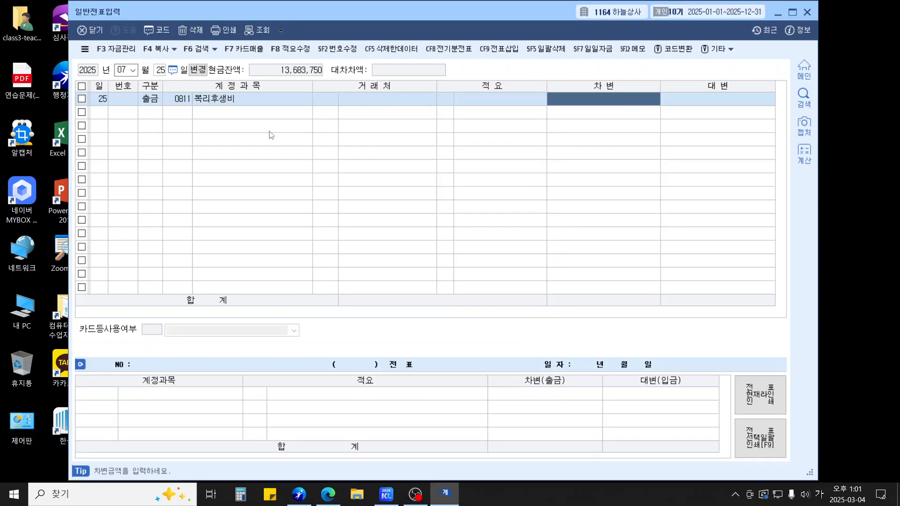
type("3000000")
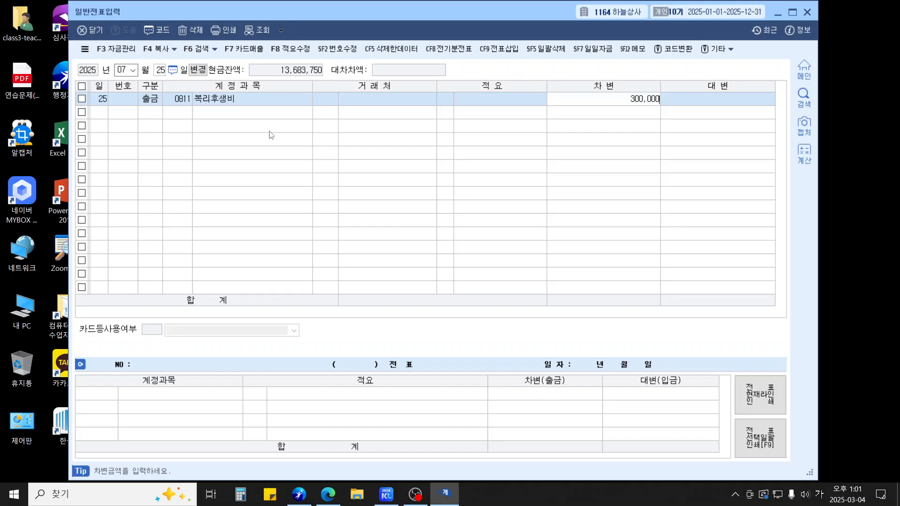
key("Return")
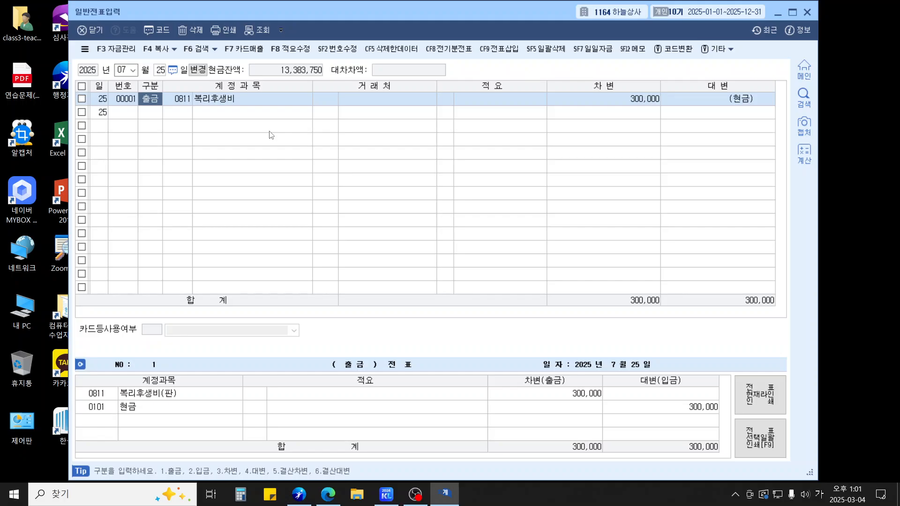
- Switch the voucher date to August 4, 2025
key("Escape")
key("Escape")
type("8")
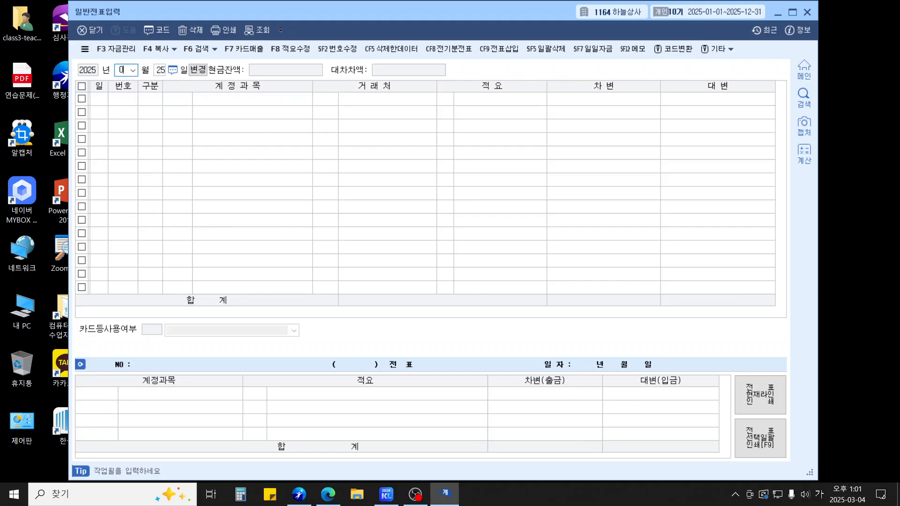
key("Return")
type("4")
key("Return")
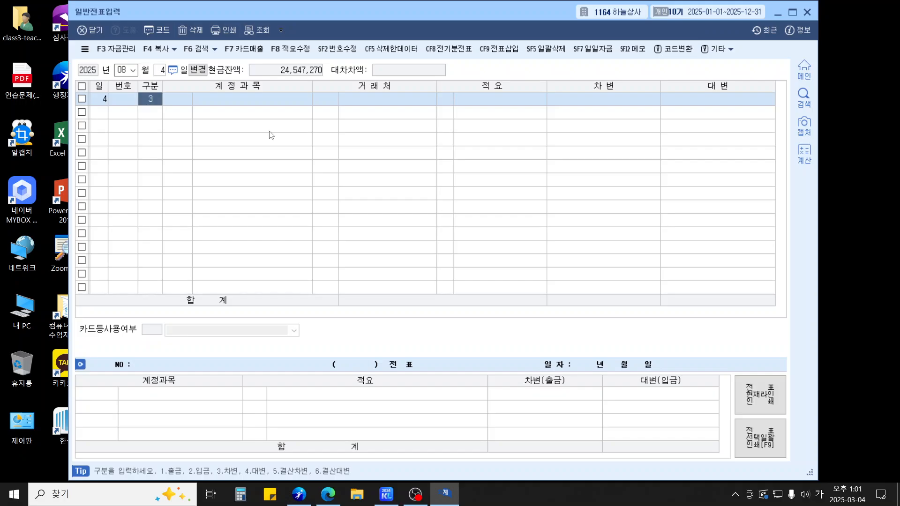
- Enter a 차변 line for 상품 (0146) of 4,000,000 in the August 4 voucher, without trading partner or description
type("3")
key("Return")
key("Return")
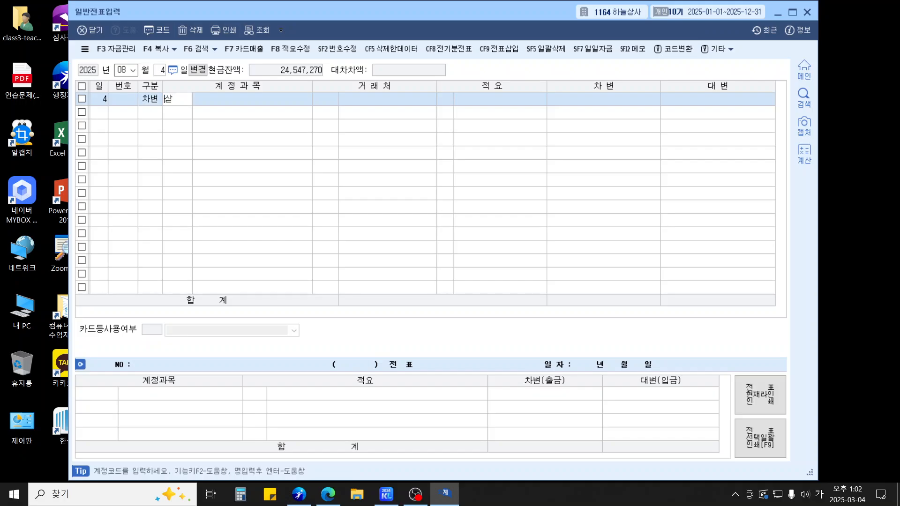
key("BackSpace")
type("상품")
key("Return")
key("Return")
key("Return")
key("Return")
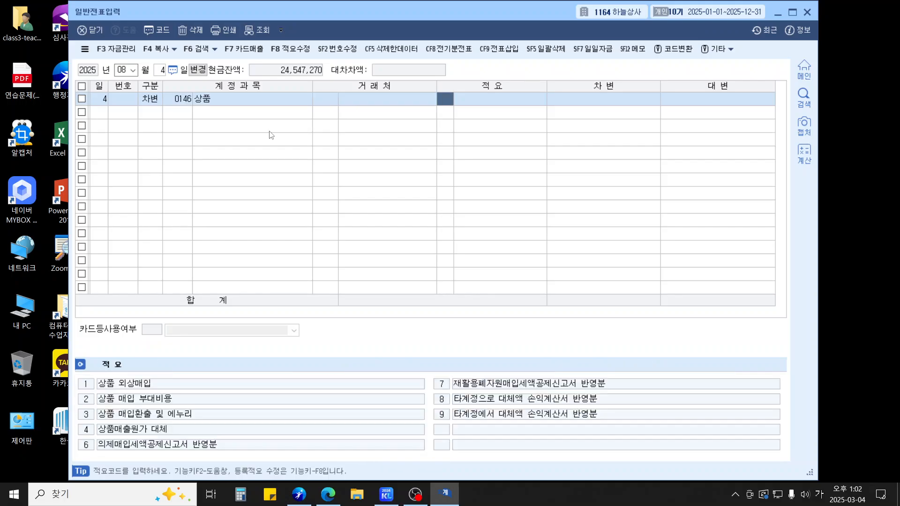
type("4")
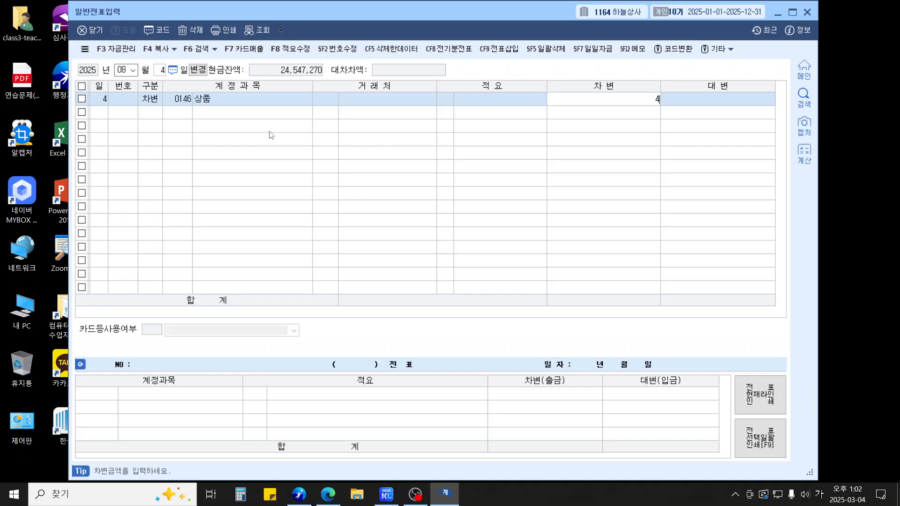
type(",000,000")
key("Return")
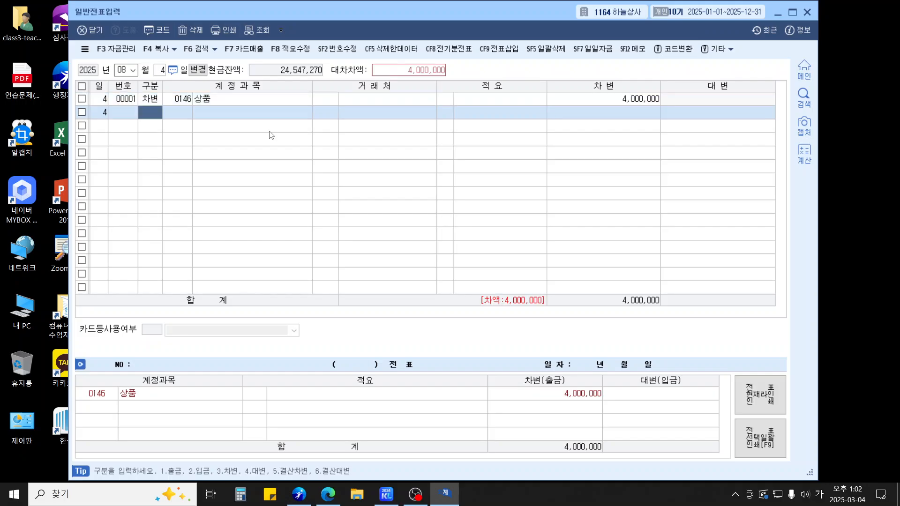
- Add a 대변 line for 당좌예금 (0102) of 800,000 to the August 4 voucher
type("4당좌")
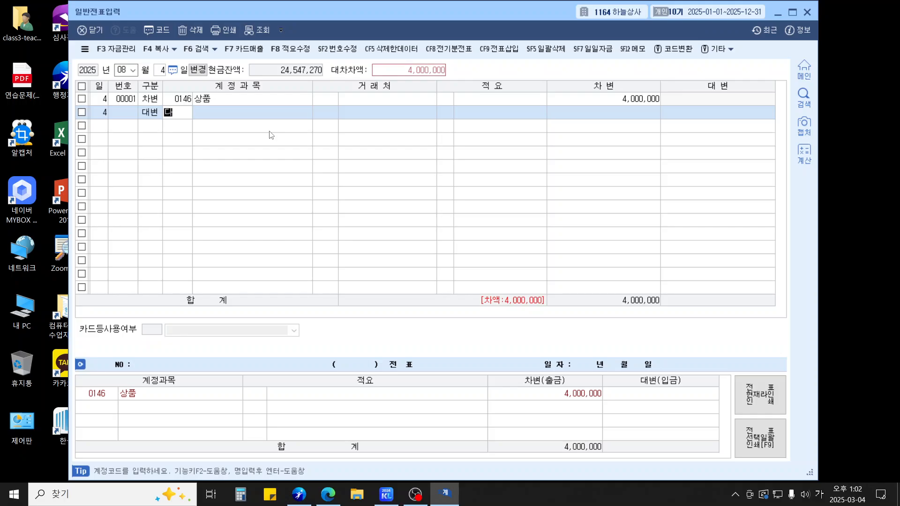
key("Return")
key("Return")
key("Return")
key("Return")
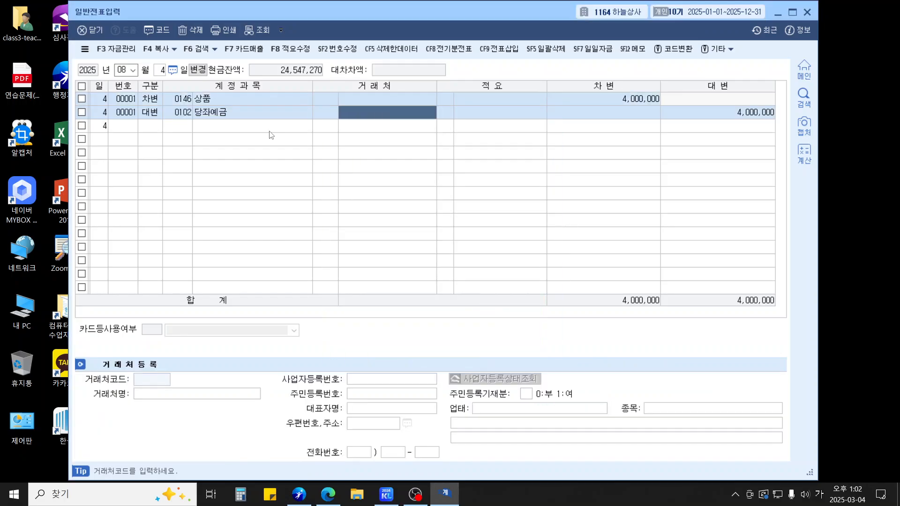
type("800000")
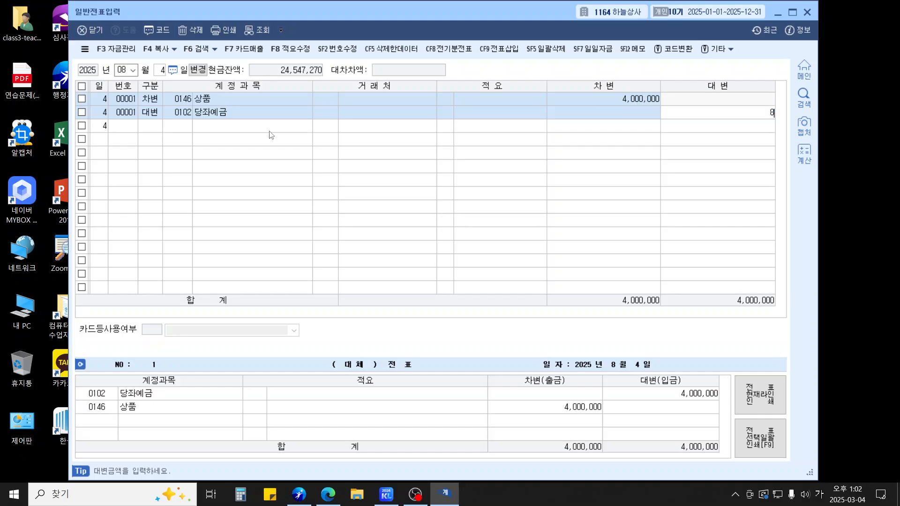
key("Return")
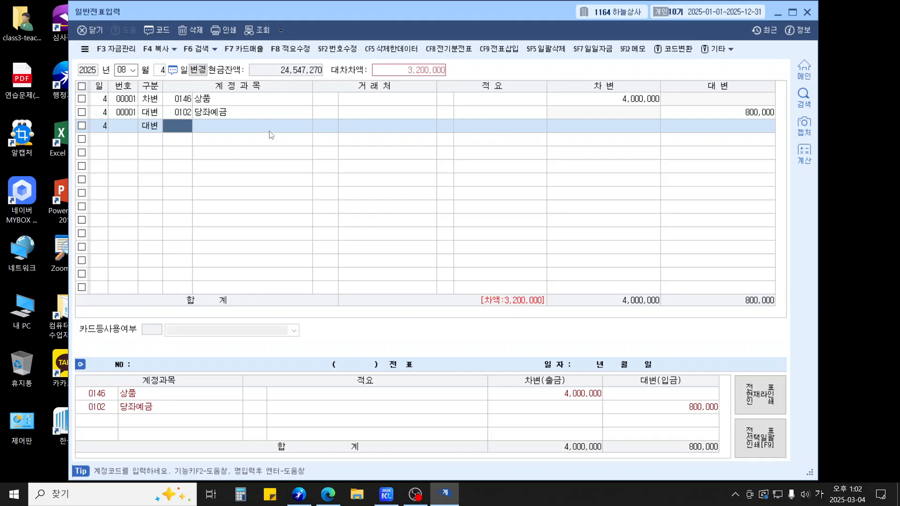
- Add a 대변 line for 지급어음 (0252) of 3,200,000 with trading partner 영동상사 (00633) to the August 4 voucher
type("지급어")
key("Return")
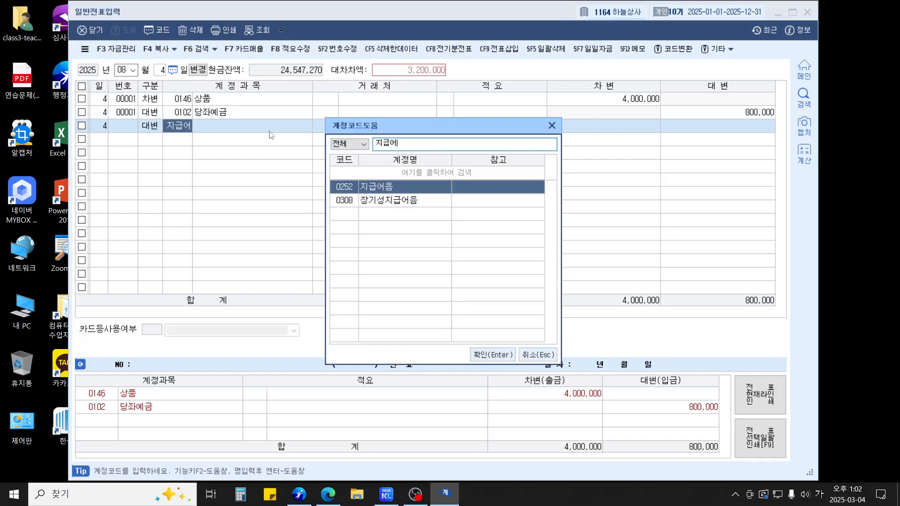
key("Return")
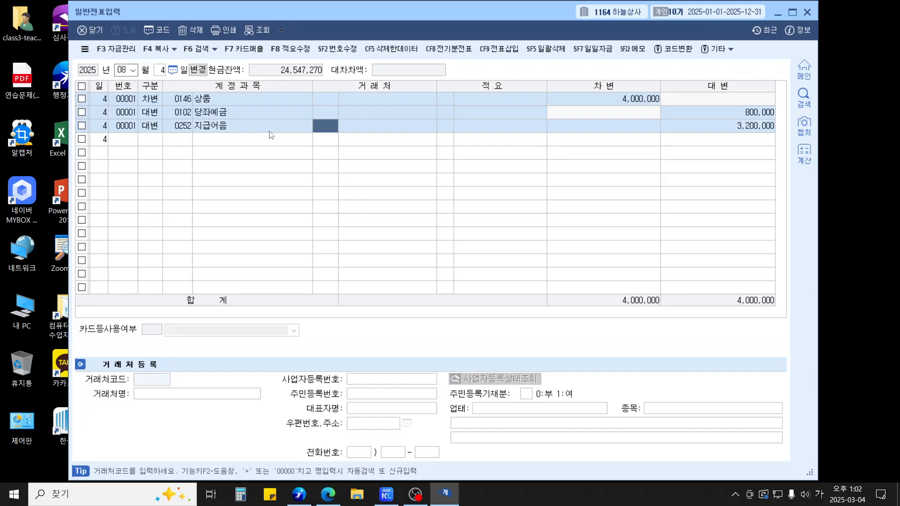
type("영동")
key("Return")
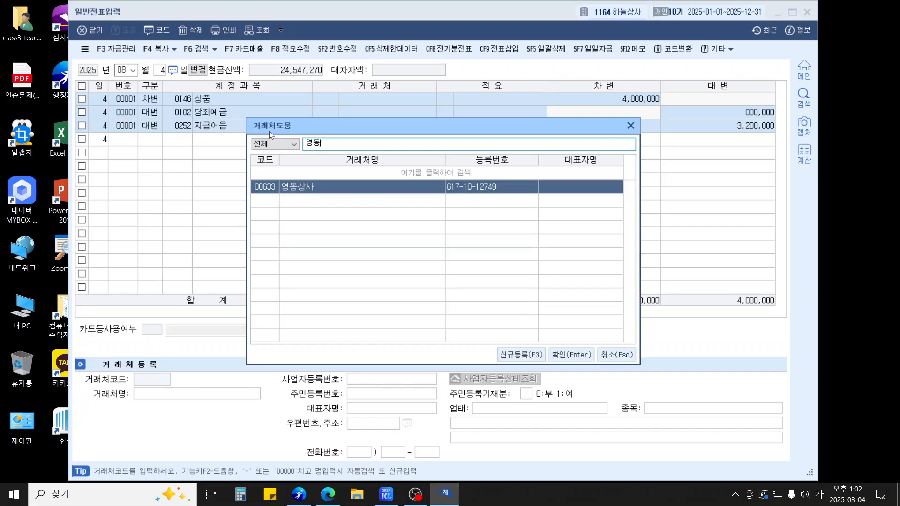
key("Return")
key("Return")
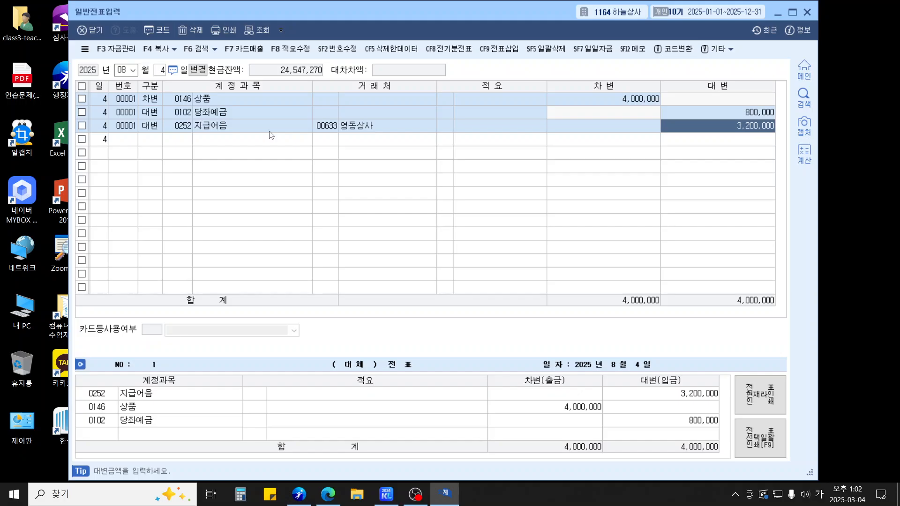
key("Return")
- Set the voucher date to August 25 and enter a 차변 line for 보통예금 (0103) of 300,000
key("Escape")
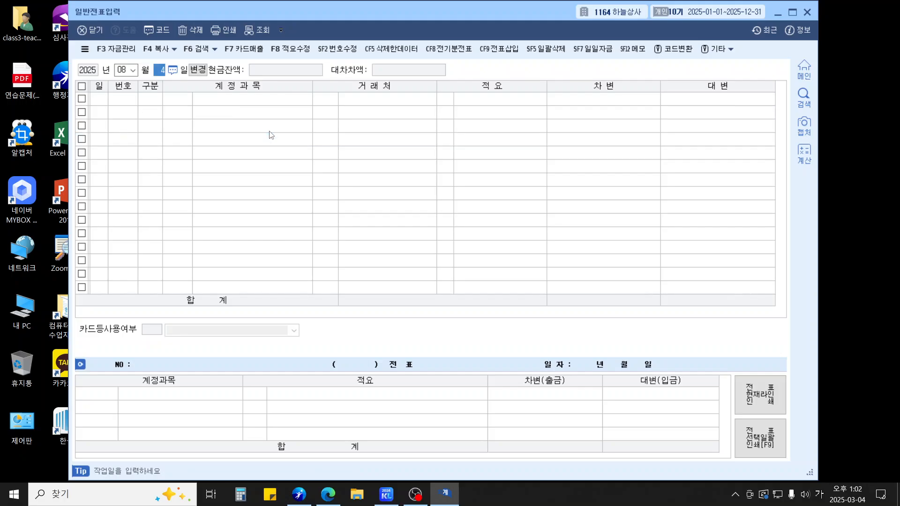
type("25")
key("Return")
type("3")
key("Return")
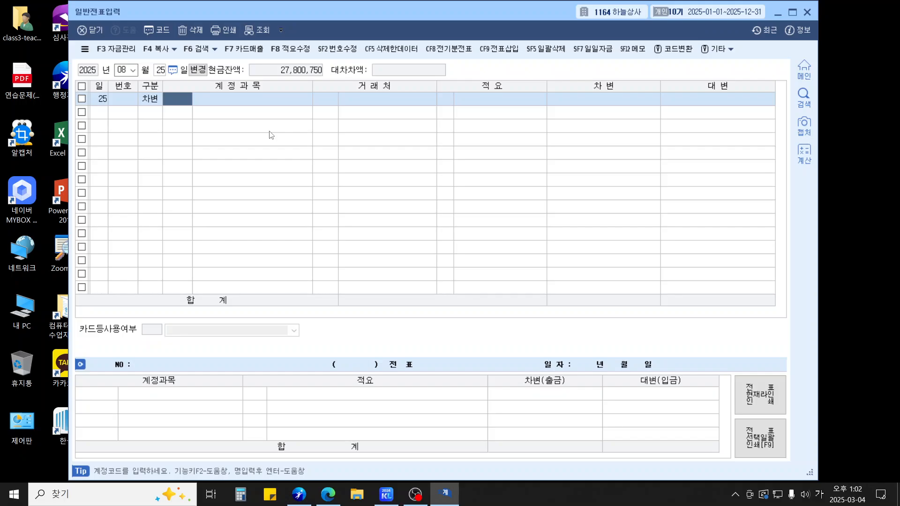
type("보통")
key("Return")
key("Return")
key("Return")
key("Return")
key("Return")
key("Return")
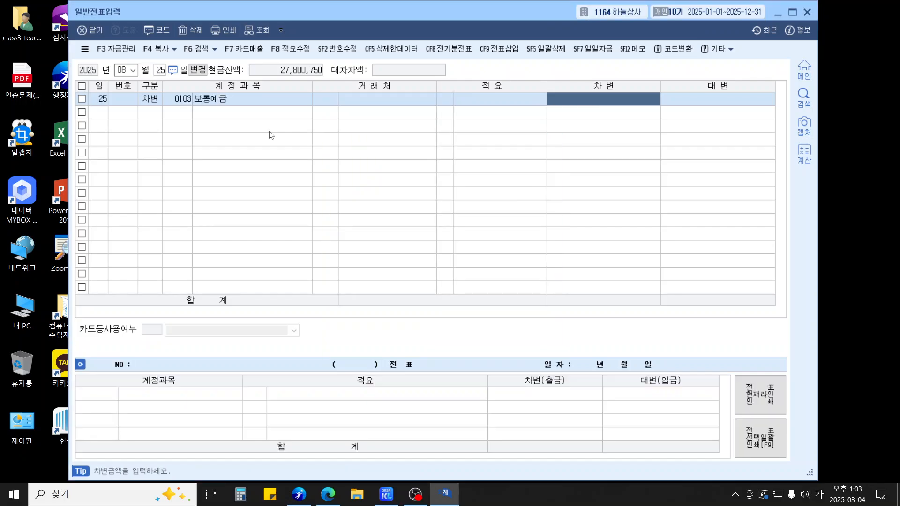
type("3000000")
key("Return")
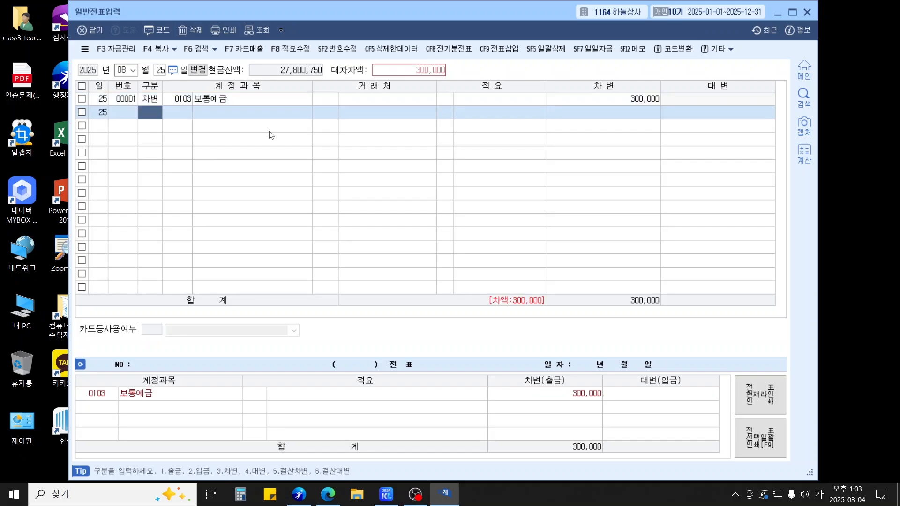
- Add a 대변 line for 선수금 (0259) of 300,000 with trading partner 하나상사 (00119) to the August 25 voucher
type("4")
key("Return")
type("선수")
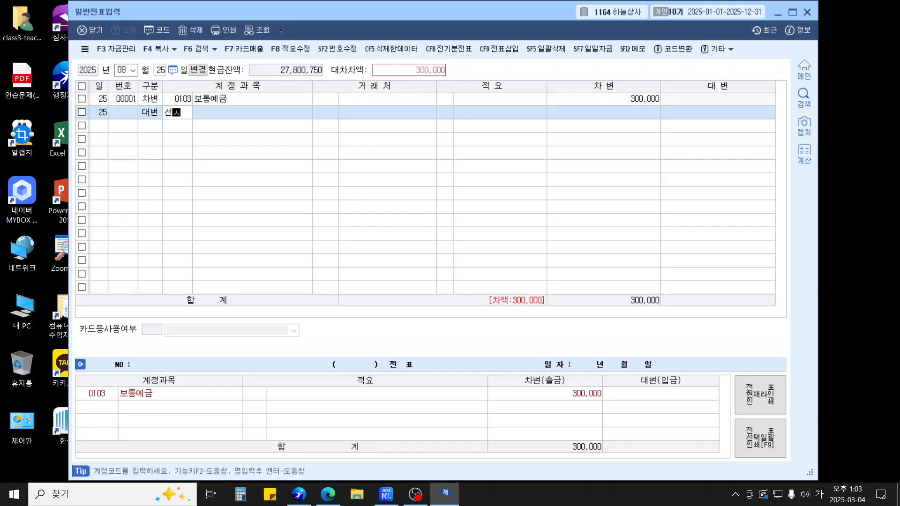
key("Return")
key("Return")
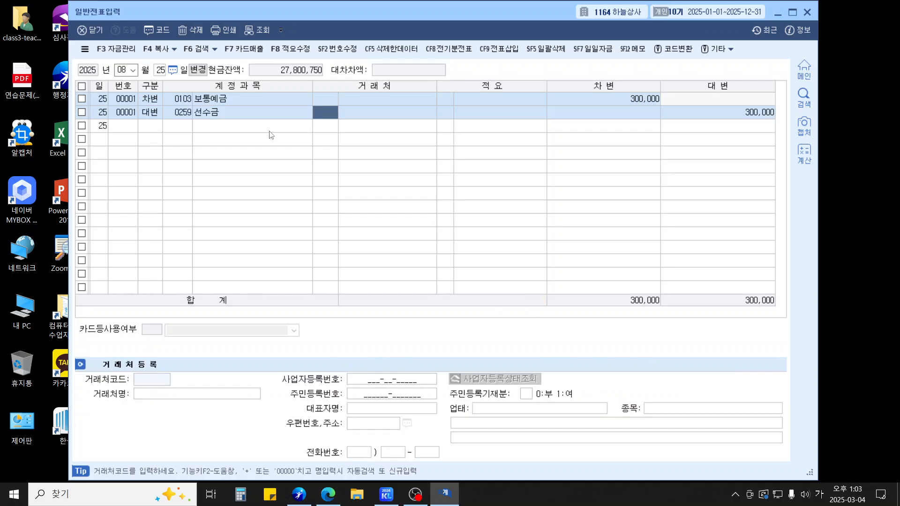
type("하나")
key("Return")
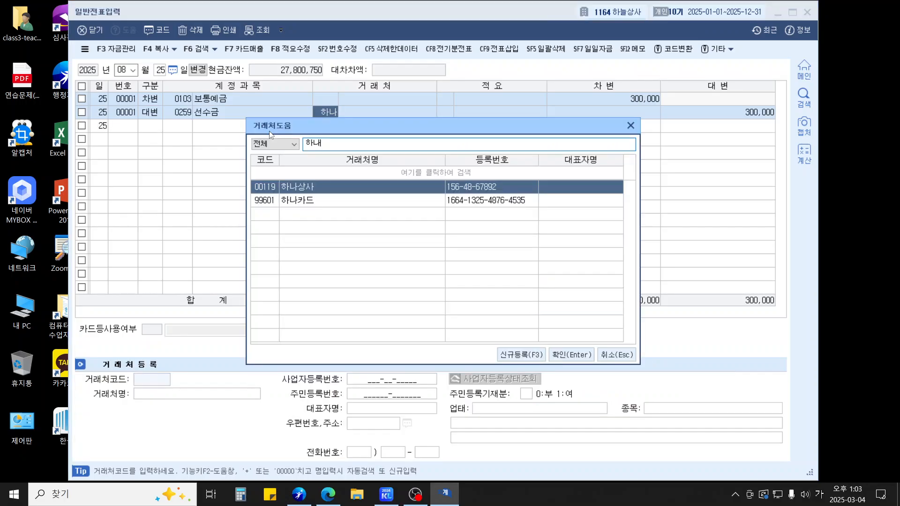
key("Return")
key("Return")
key("Return")
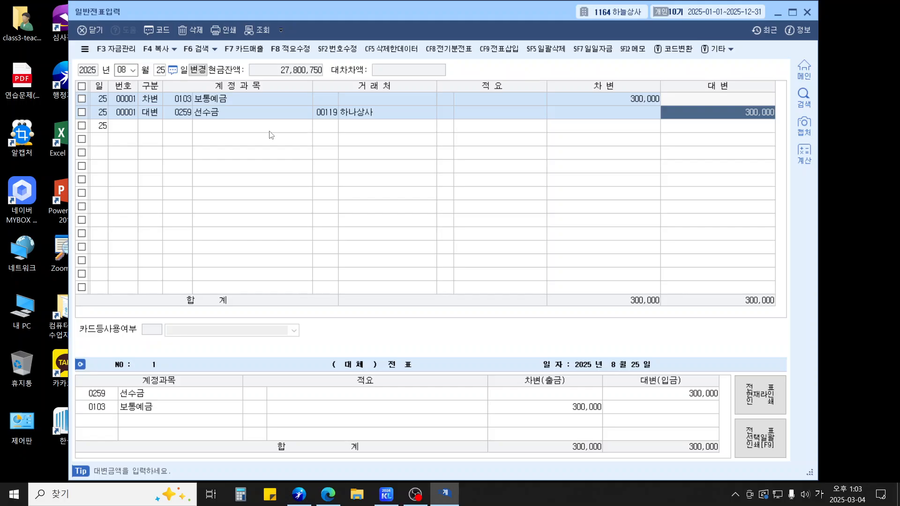
key("Return")
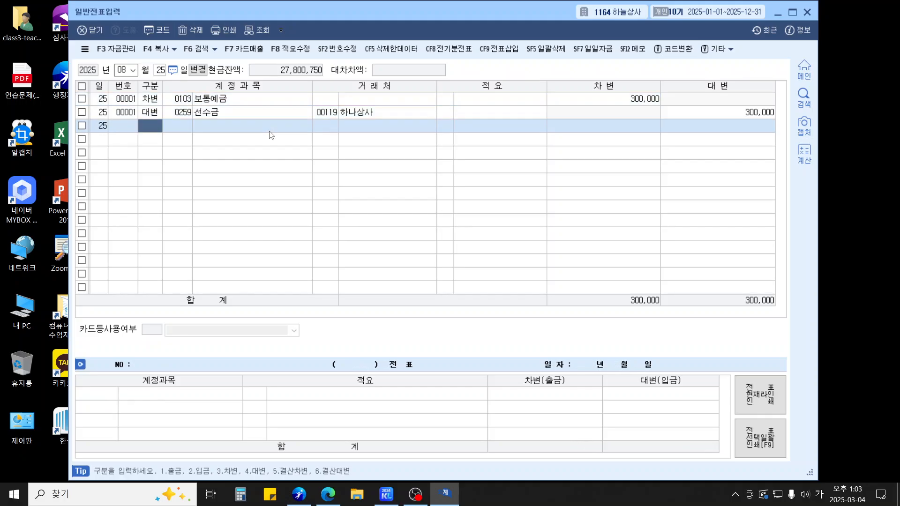
- Set the voucher date to October 1 and enter a 차변 line for 보통예금 (0103) of 50,000,000
key("Escape")
key("Escape")
type("100")
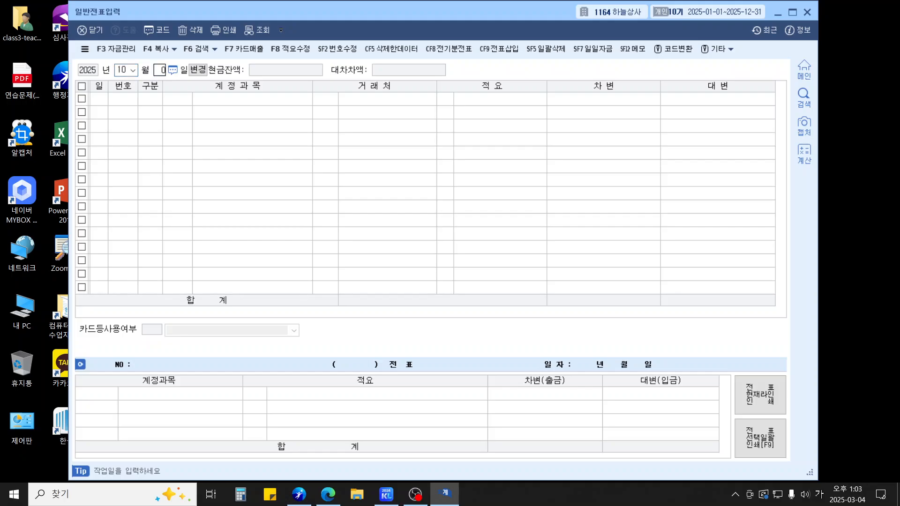
type("1")
key("Return")
type("3")
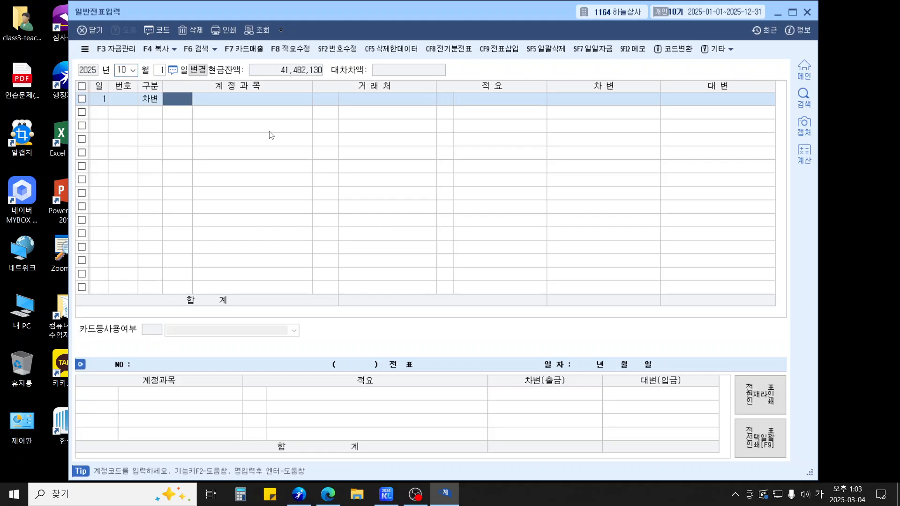
type("103")
key("Return")
key("Return")
type("50000000")
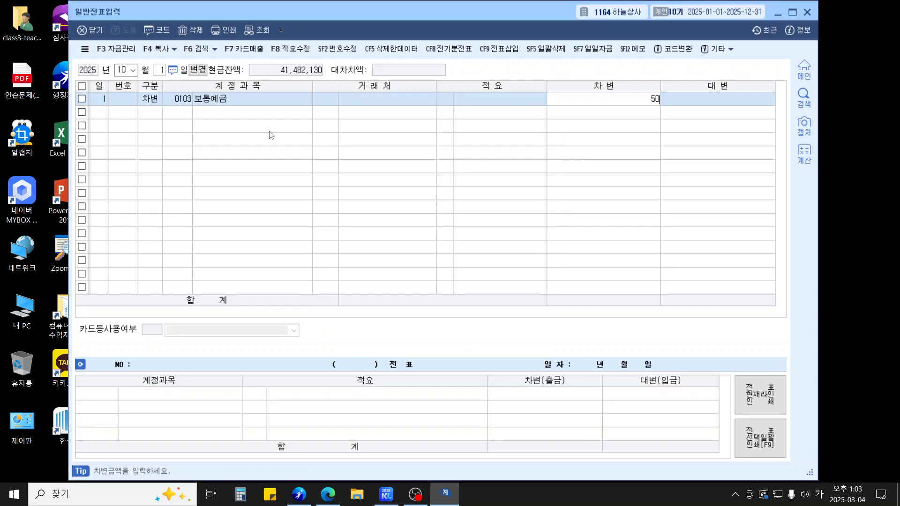
key("Return")
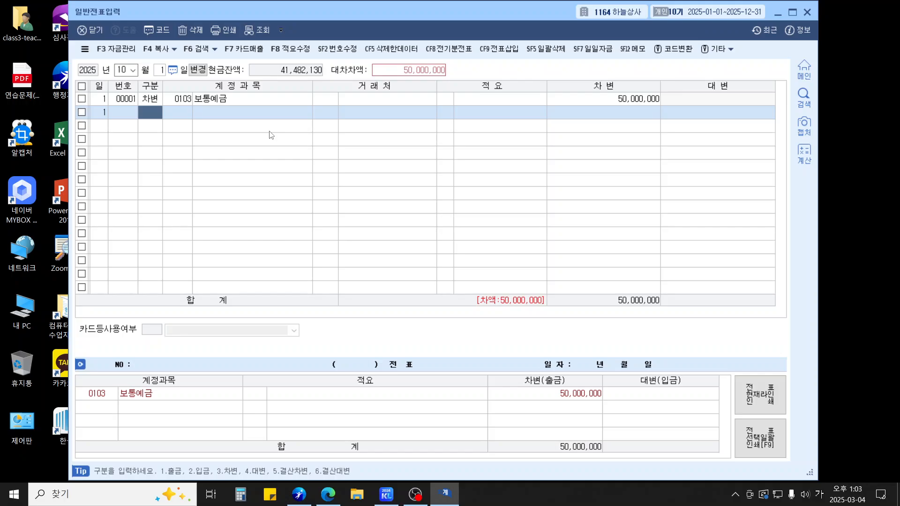
- Add a 대변 line for 장기차입금 (0293) of 50,000,000 with trading partner 기업은행 (98002) to the October 1 voucher
type("4")
key("Return")
type("장기")
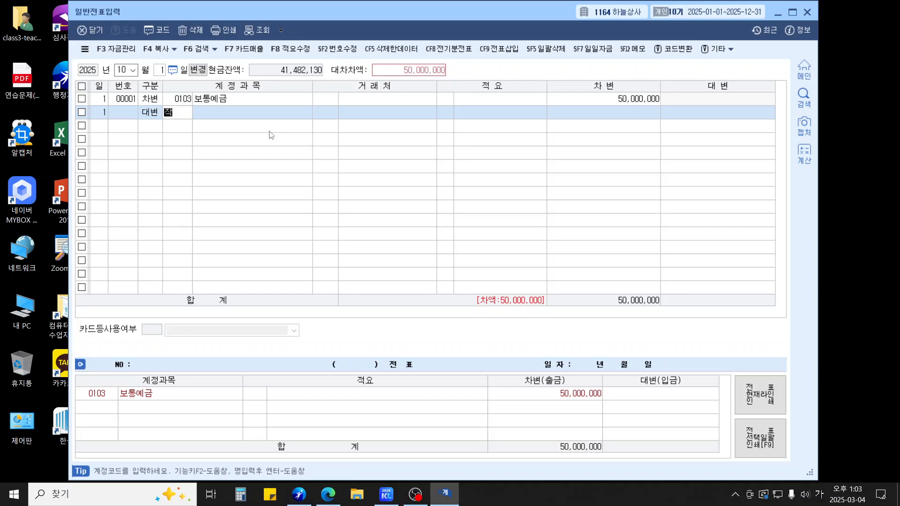
type("차")
key("Return")
key("Return")
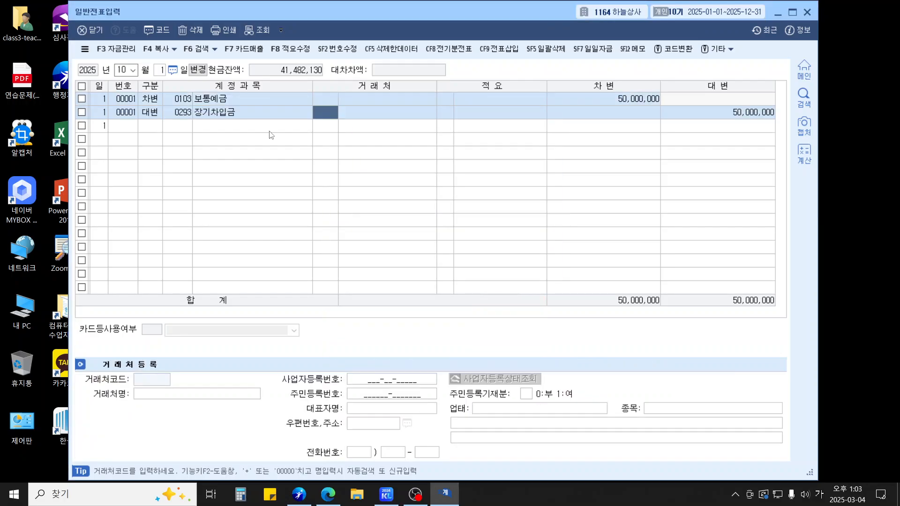
type("기업")
key("Return")
key("Return")
key("Return")
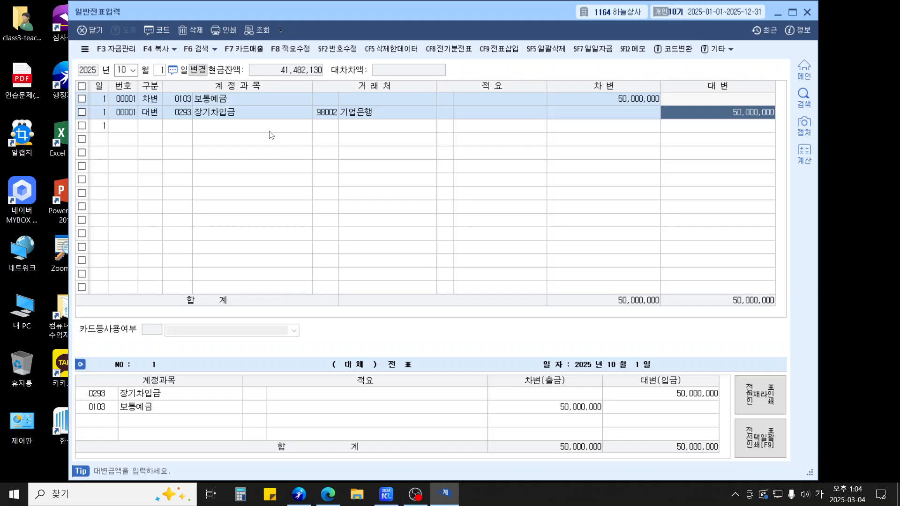
key("Return")
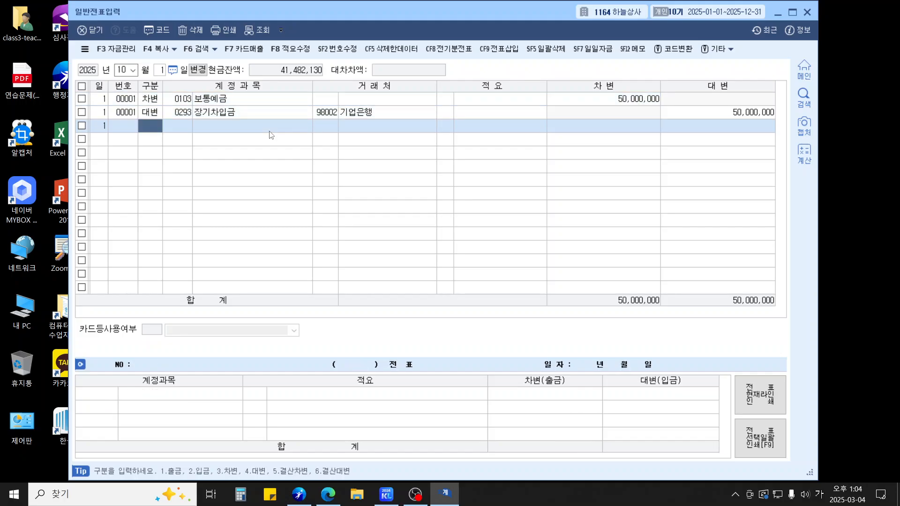
- Set the voucher date to October 31 and enter a 차변 line for the 판매관리비 account 급여 (0801) of 2,717,000
key("Escape")
type("31")
key("Return")
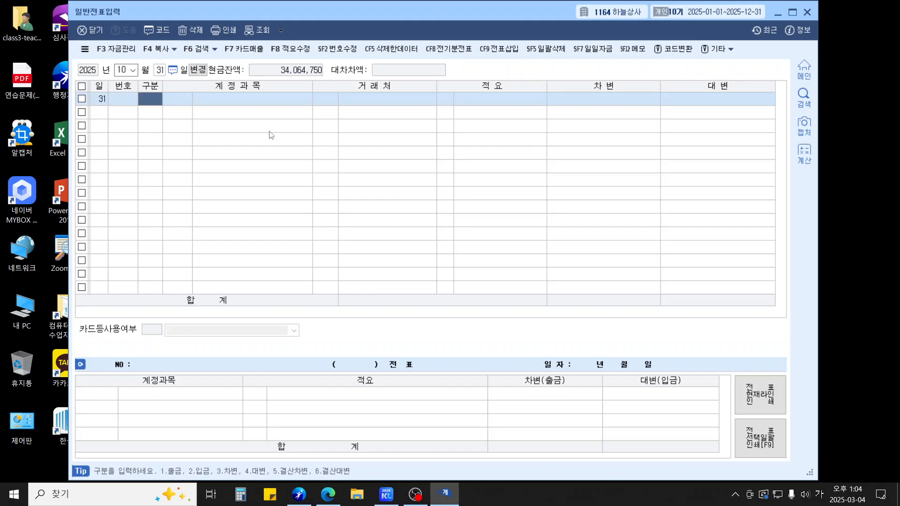
type("3")
key("Return")
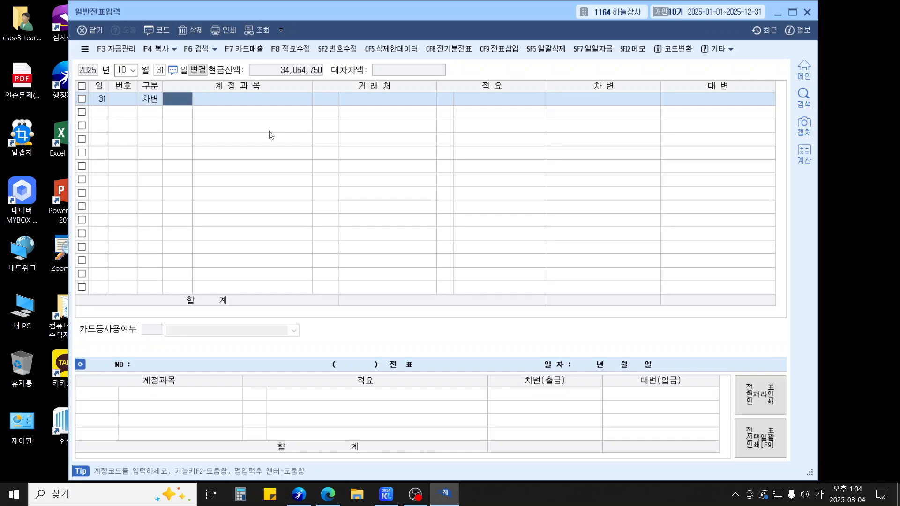
type("급여")
key("Return")
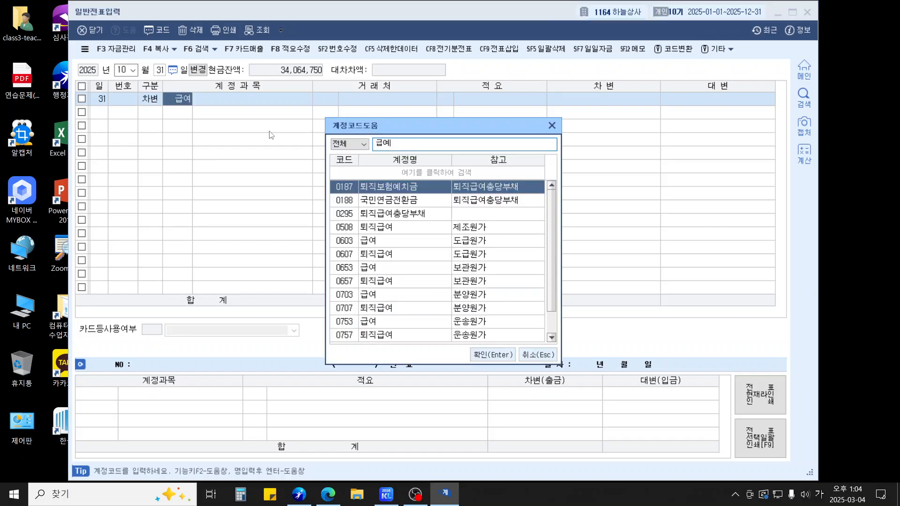
key("Down")
key("Down")
key("Down")
key("Down")
key("Down")
key("Down")
key("Down")
key("Down")
key("Down")
key("Down")
key("Down")
key("Down")
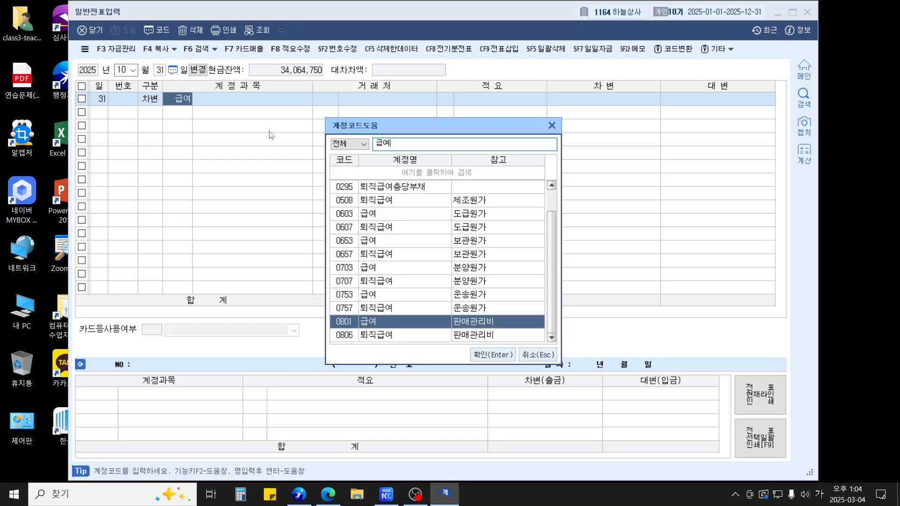
key("Return")
key("Return")
key("Return")
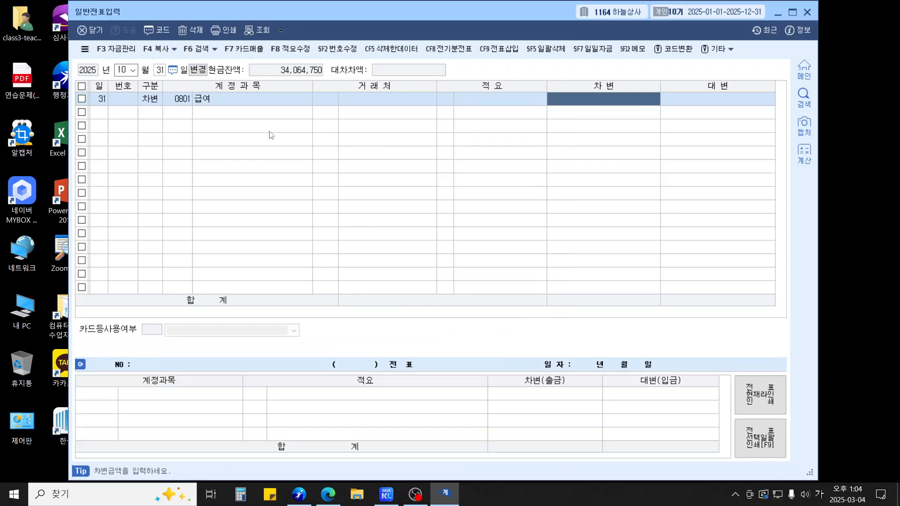
type("2717000")
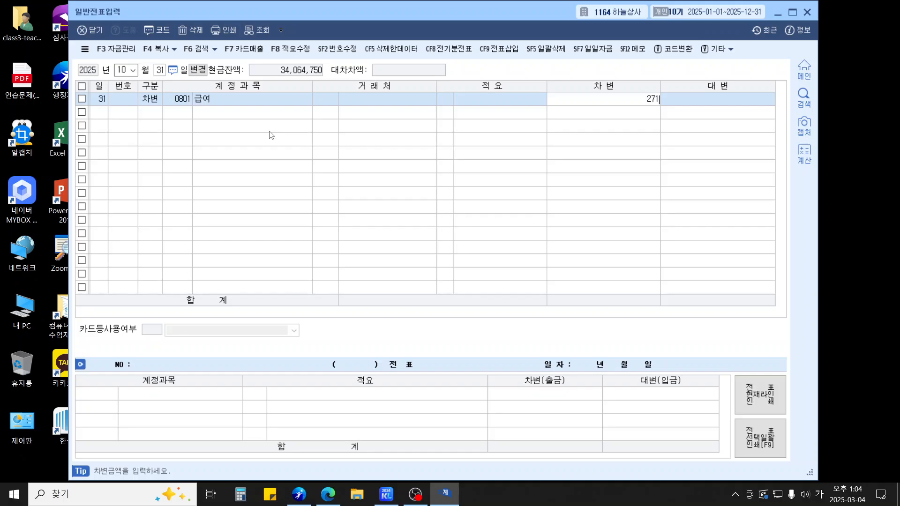
key("Return")
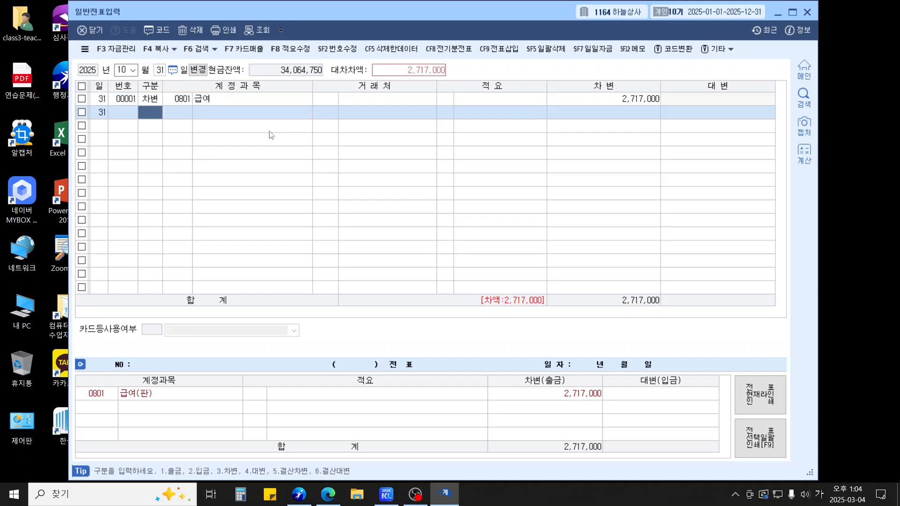
- Add a 대변 line for 예수금 (0254) of 309,500 to the October 31 voucher
type("4")
key("Return")
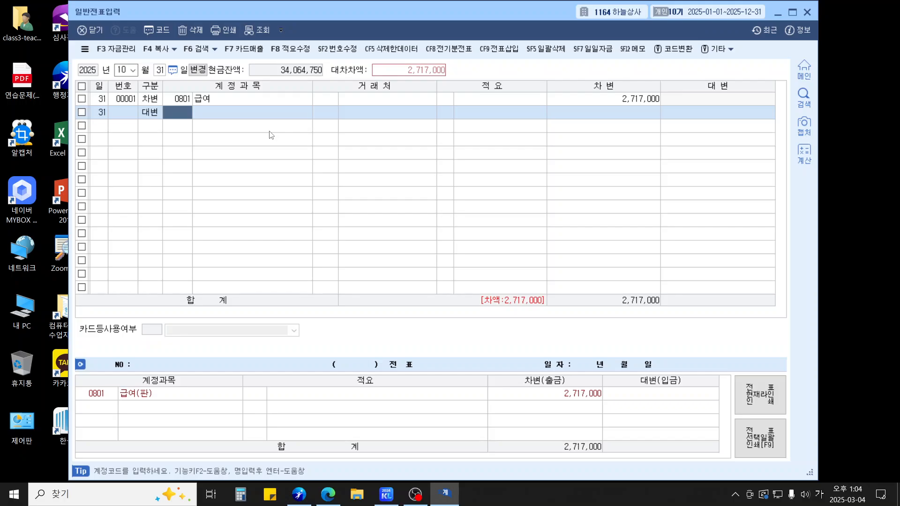
type("예수")
key("Return")
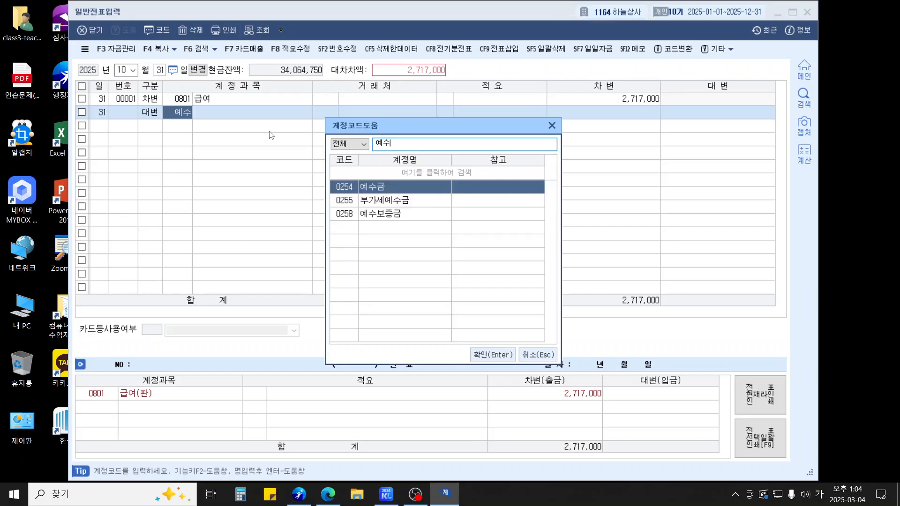
key("Return")
key("Return")
key("Return")
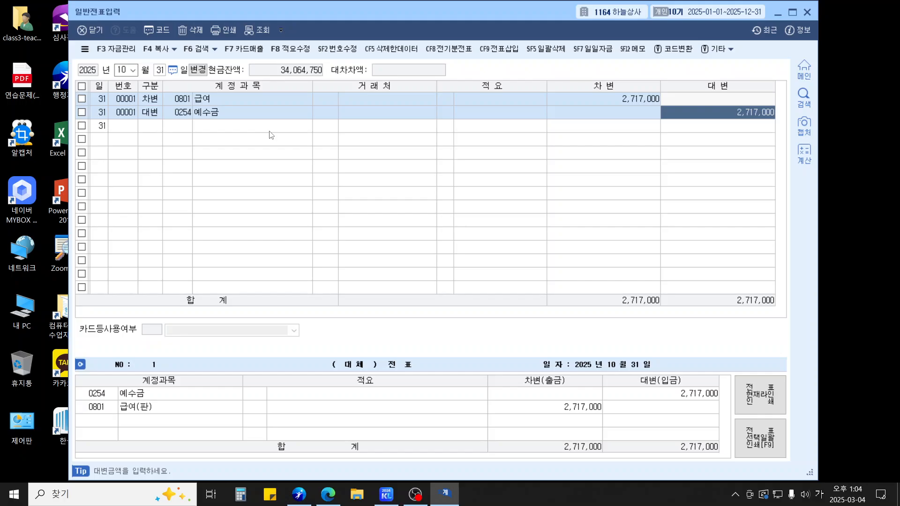
type("309,")
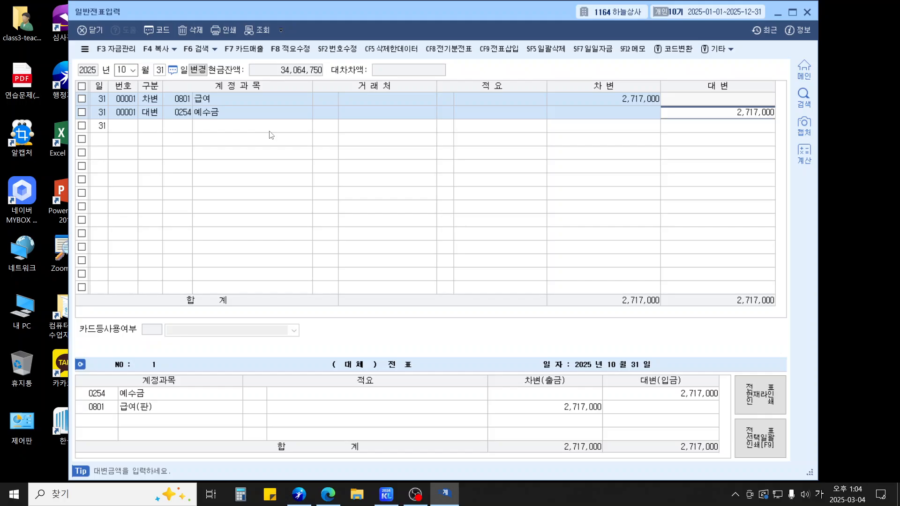
type("500")
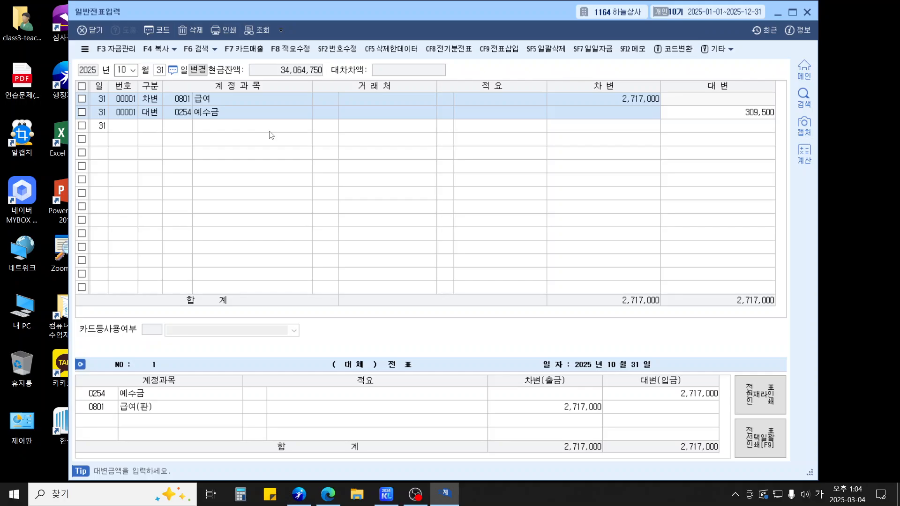
key("Return")
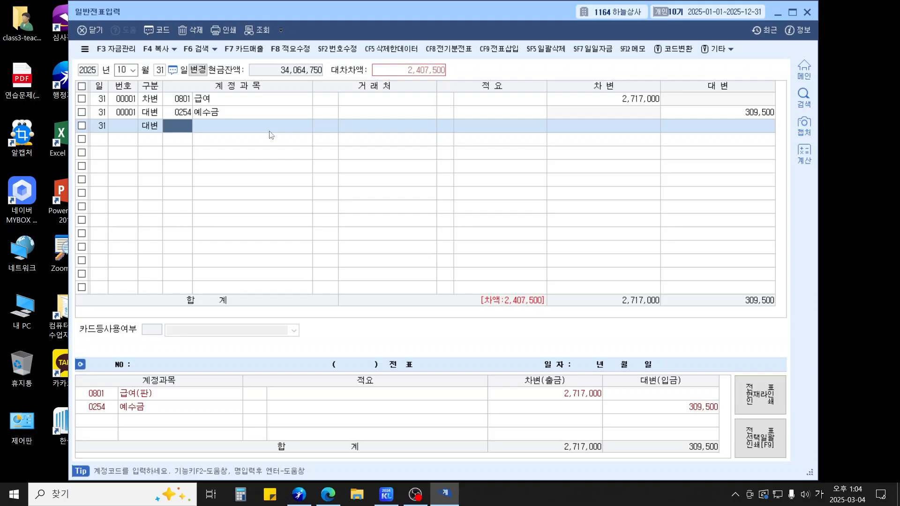
- Add a 대변 line for 보통예금 (0103) of 2,407,500 to the October 31 voucher
type("보통")
key("Return")
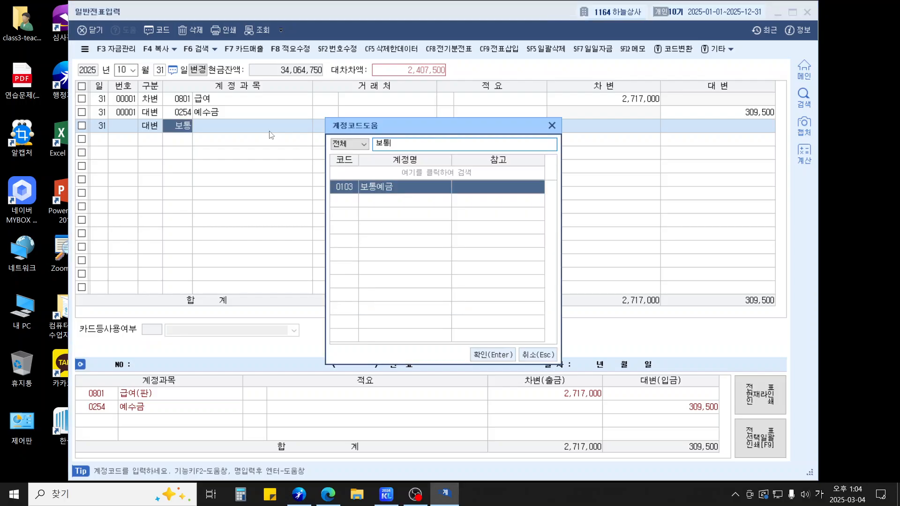
key("Return")
key("Return")
key("Return")
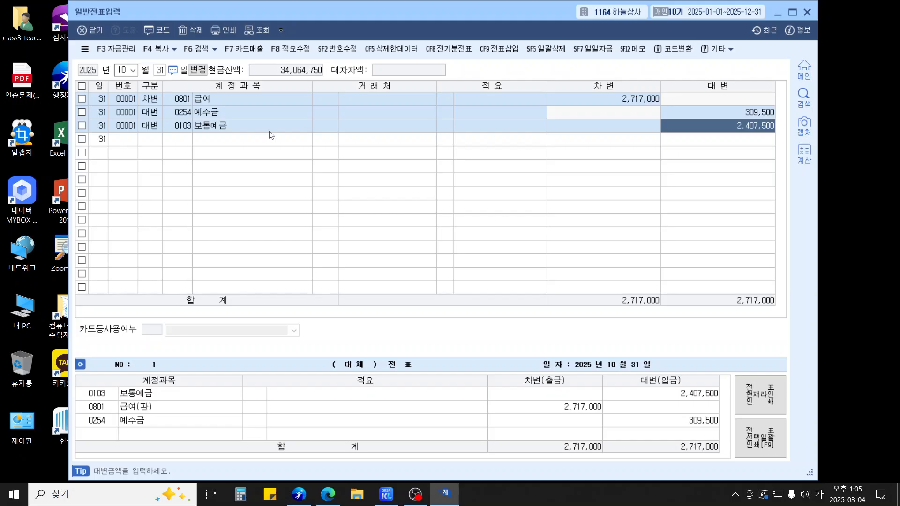
key("Return")
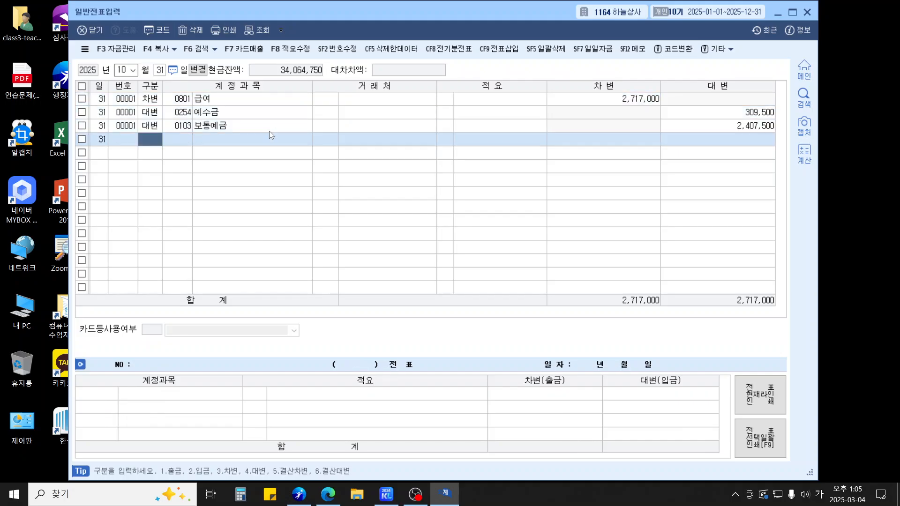
- Set the voucher date to November 13 and enter a 차변 line for 매출채권처분손실 (0956) of 100,000
key("Escape")
key("Escape")
type("11")
type("1")
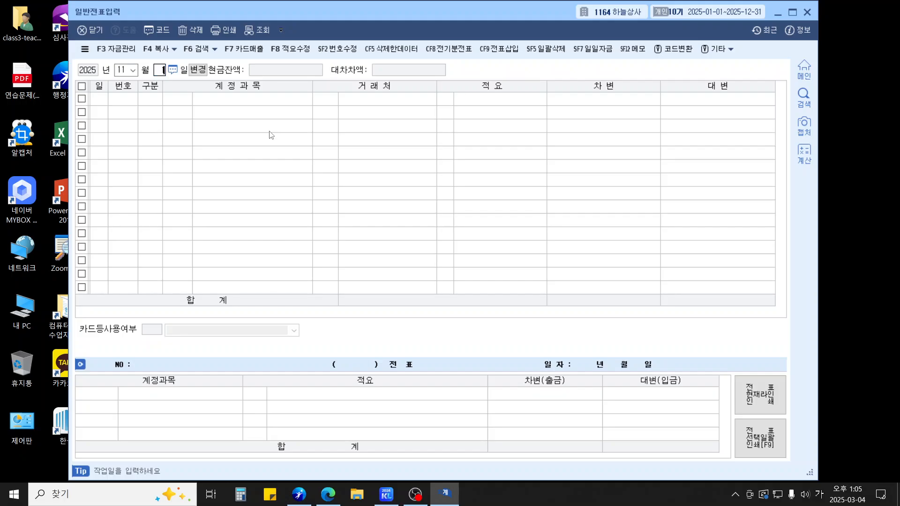
type("3")
key("Return")
type("3")
key("Return")
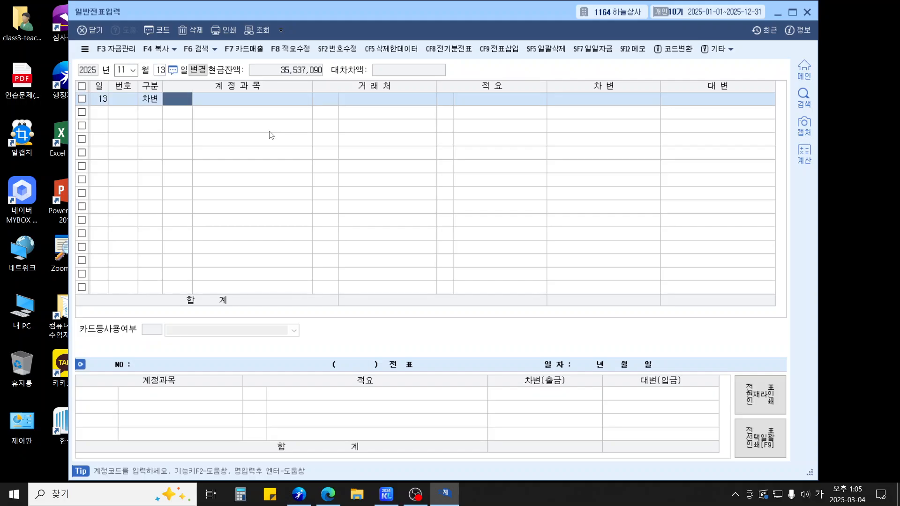
type("매출채")
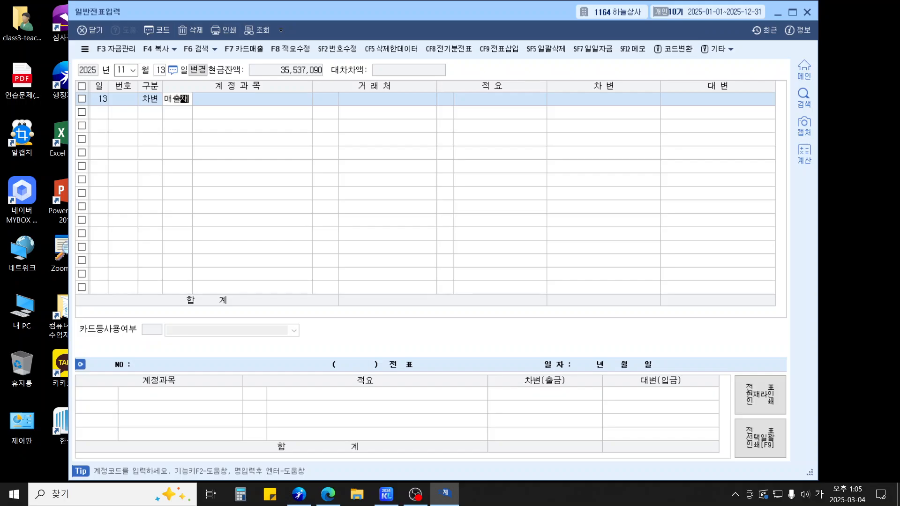
key("Return")
key("Return")
key("Return")
key("Return")
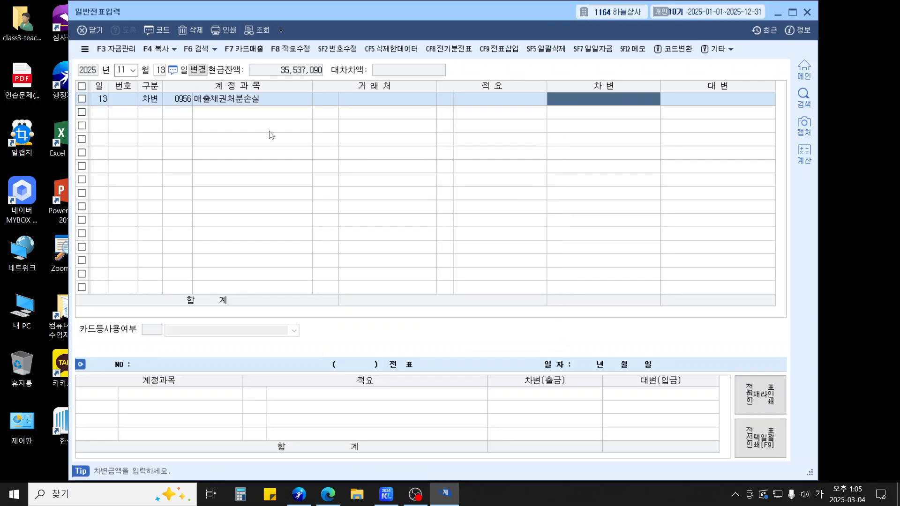
type("1000000")
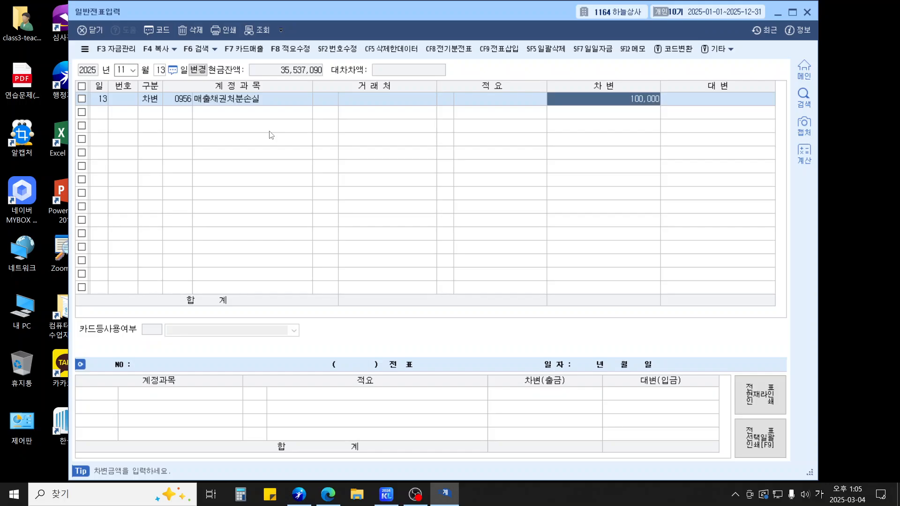
key("Return")
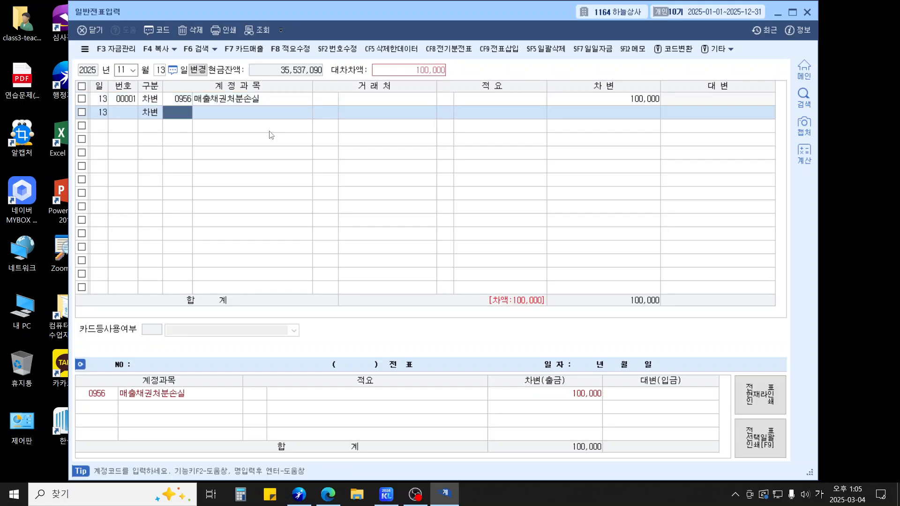
- Add a 차변 line for 보통예금 (0103) of 1,900,000 to the November 13 voucher
type("보통")
key("Return")
key("Return")
key("Return")
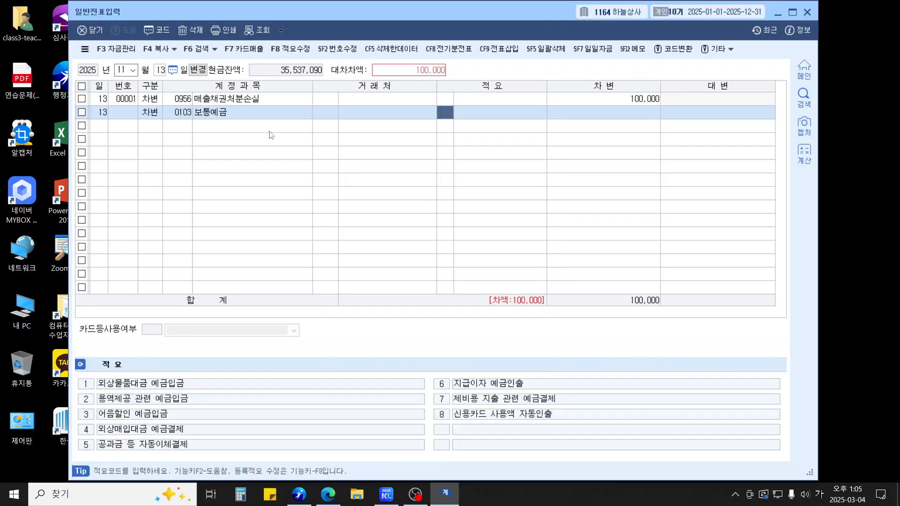
key("Return")
key("Return")
type("1900000")
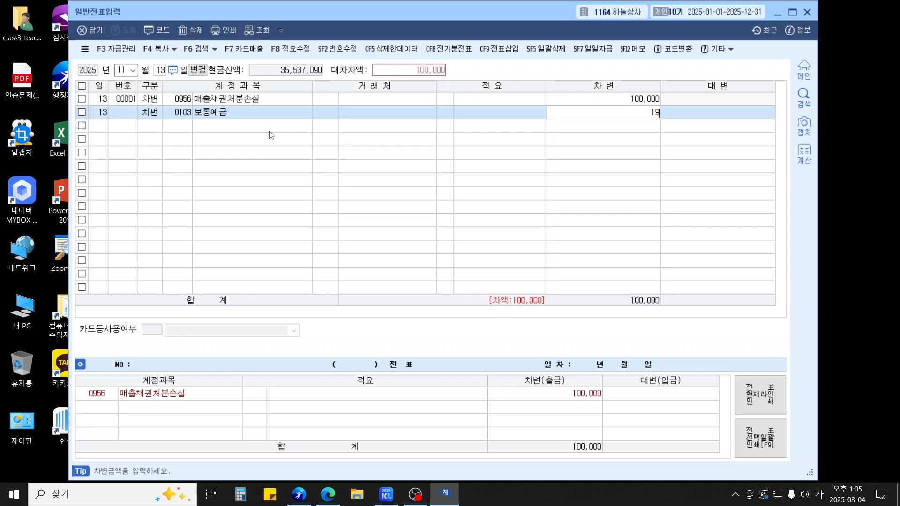
key("Return")
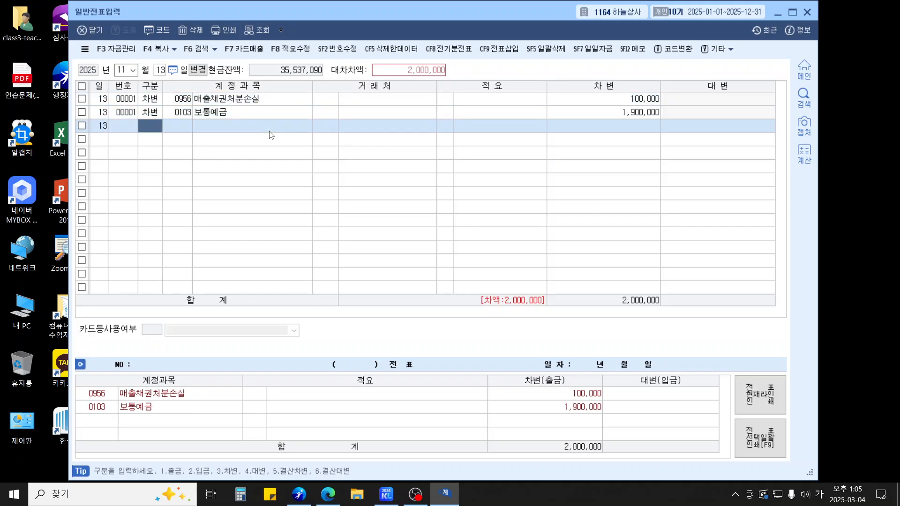
- Add a 대변 line for 받을어음 (0110) of 2,000,000 with 거래처 가나상사 to the November 13 voucher
type("4")
type("받을")
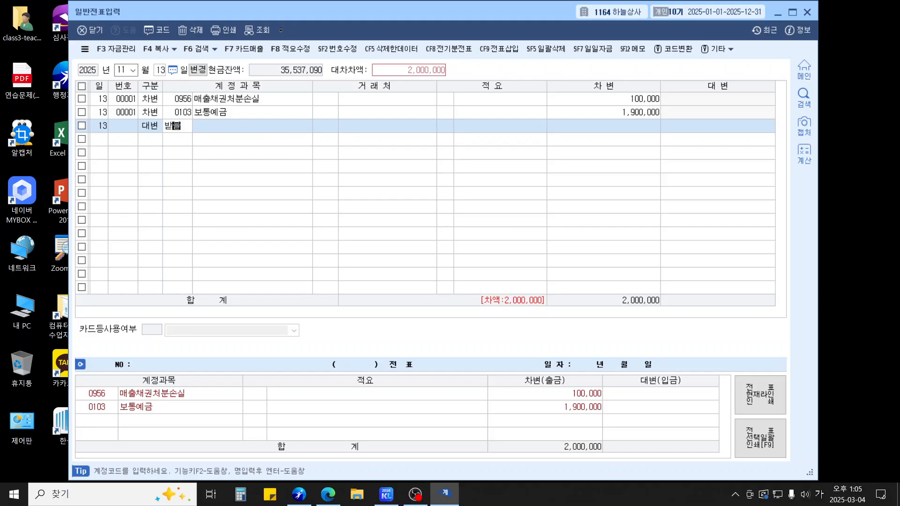
key("Return")
key("Return")
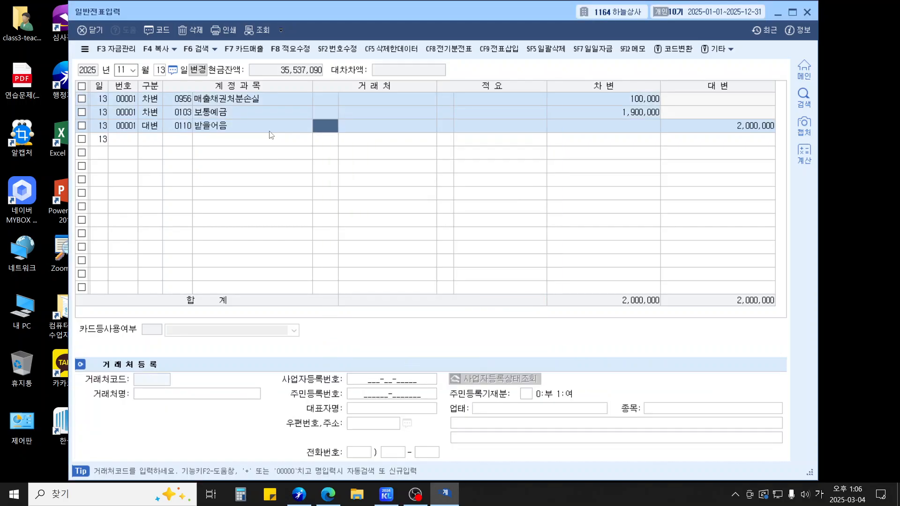
type("가나")
key("Return")
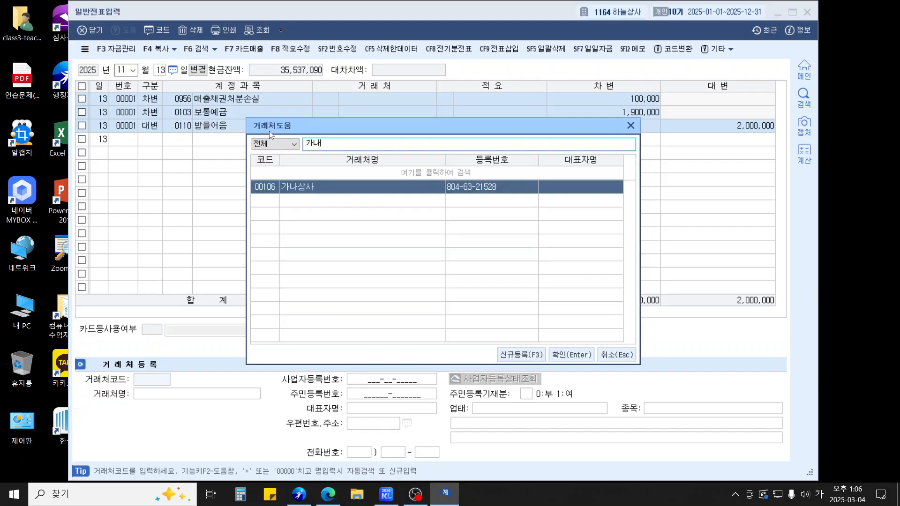
key("Return")
key("Return")
key("Return")
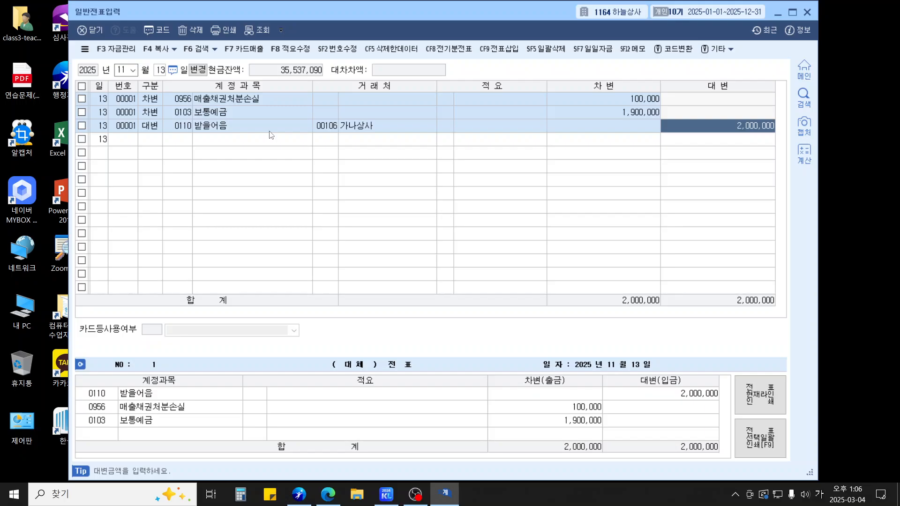
key("Return")
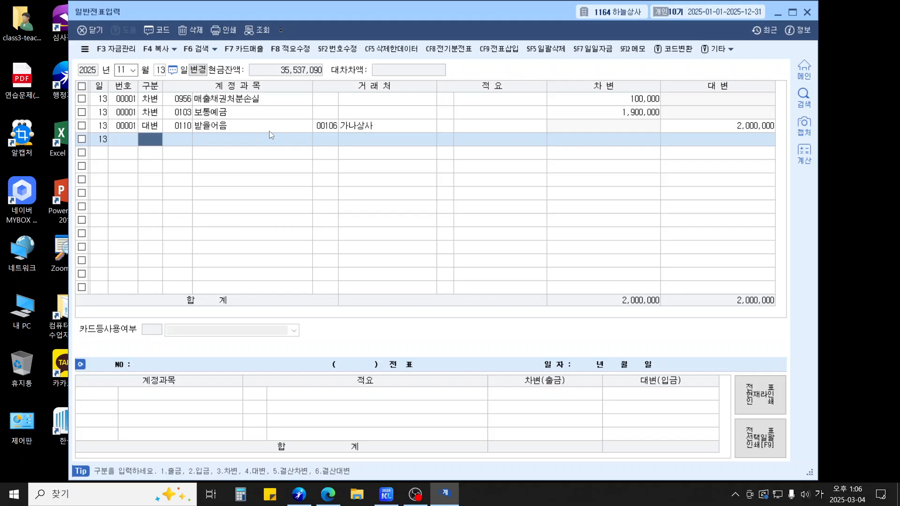
- Set the voucher date to November 22 and enter a 차변 line for 상품 (0146) of 4,150,000
key("Escape")
type("22")
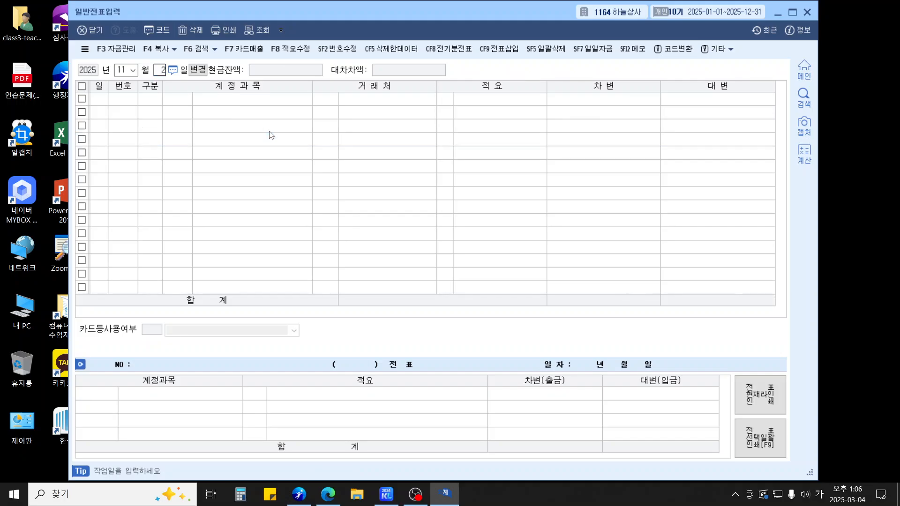
key("Return")
type("3")
key("Return")
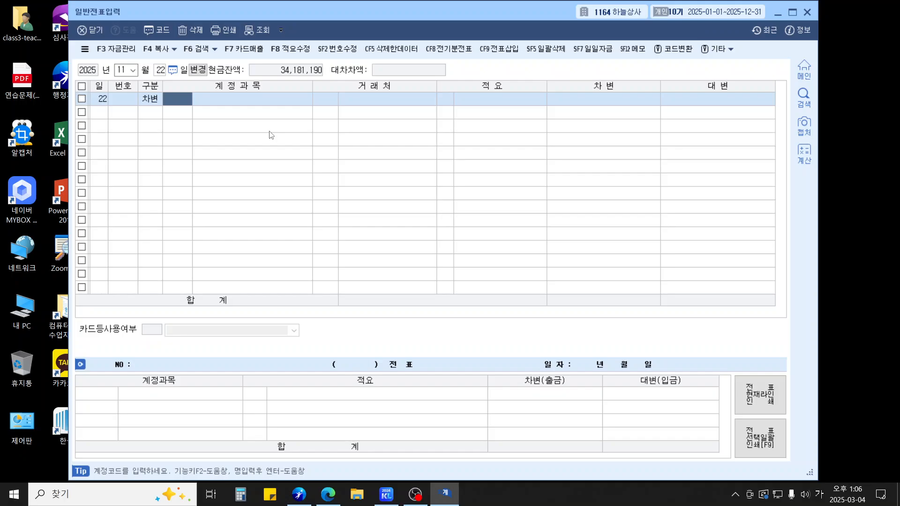
type("146")
key("Return")
key("Return")
key("Return")
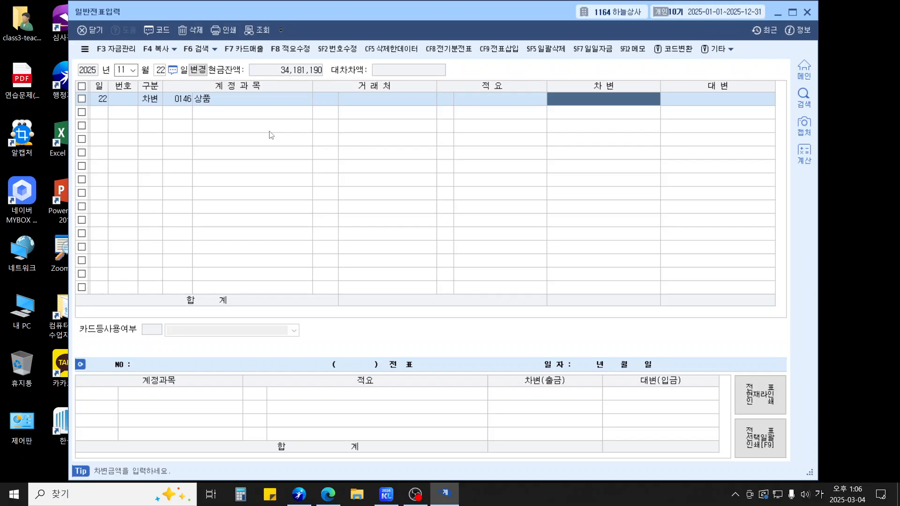
type("4150000")
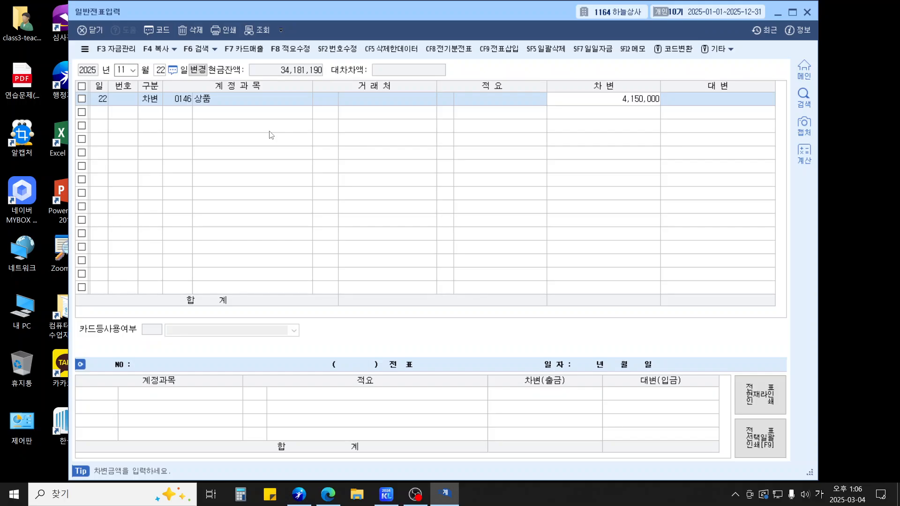
key("Return")
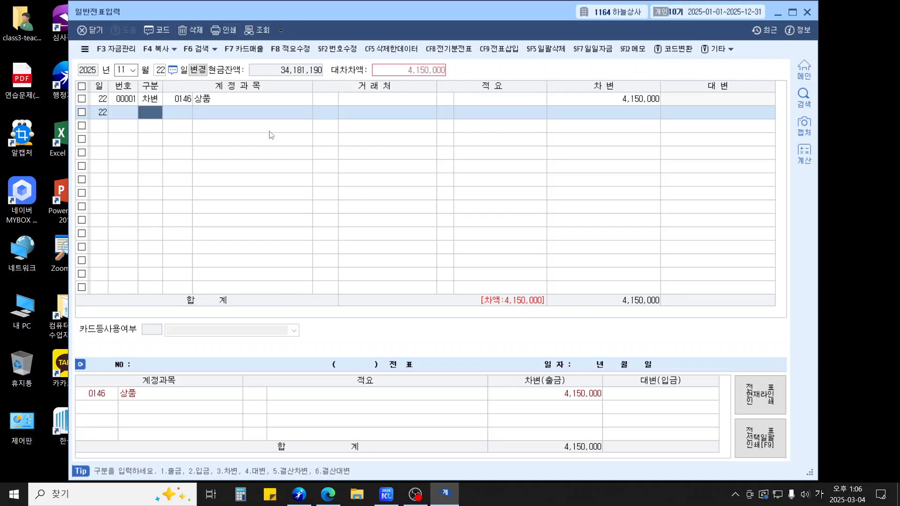
- Add a 대변 line for 외상매입금 (0251) of 4,000,000 with 거래처 한올상사 to the November 22 voucher
type("4")
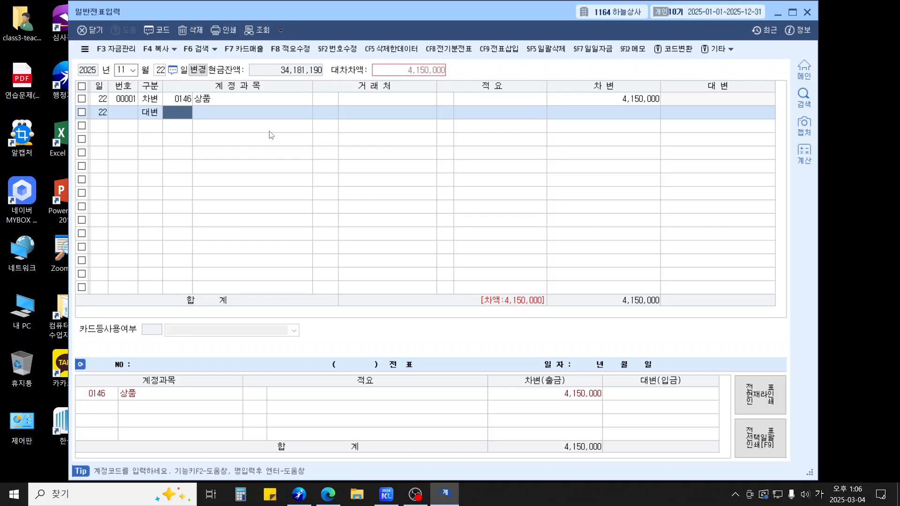
type("외상")
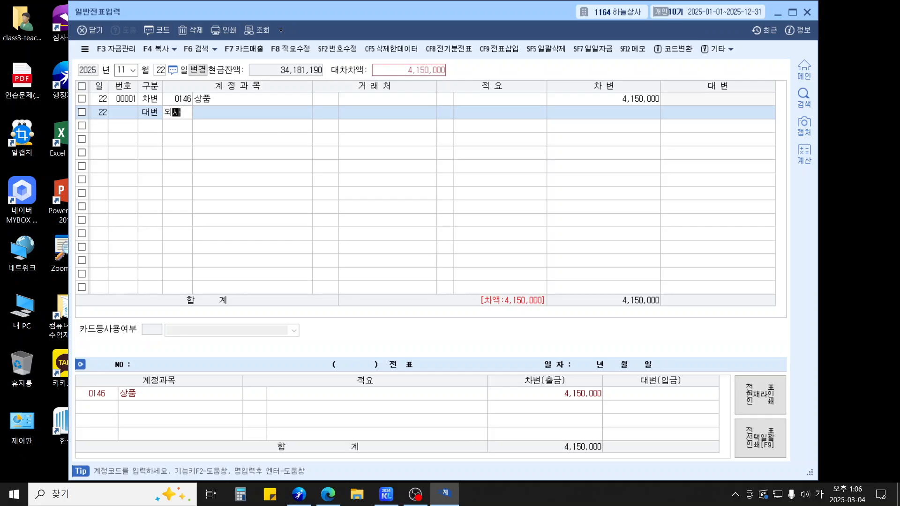
key("Return")
key("Down")
key("Down")
key("Down")
key("Down")
key("Down")
key("Return")
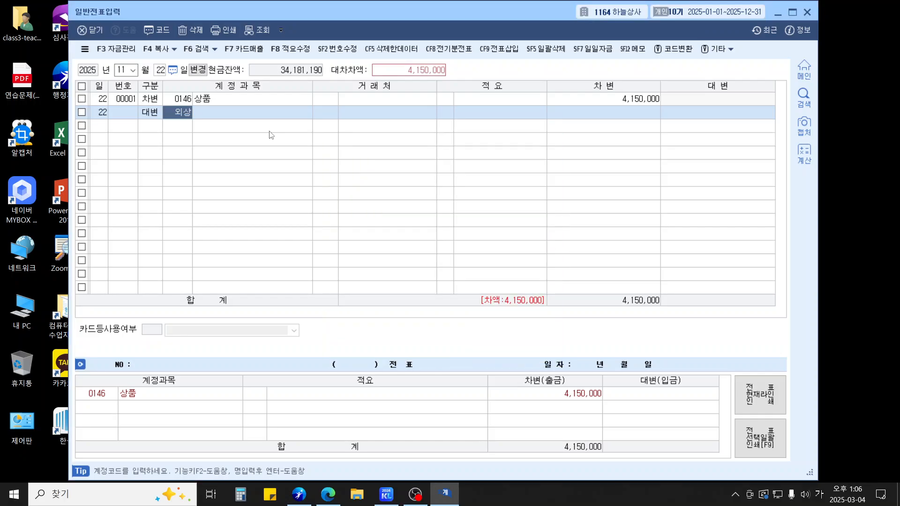
type("한올")
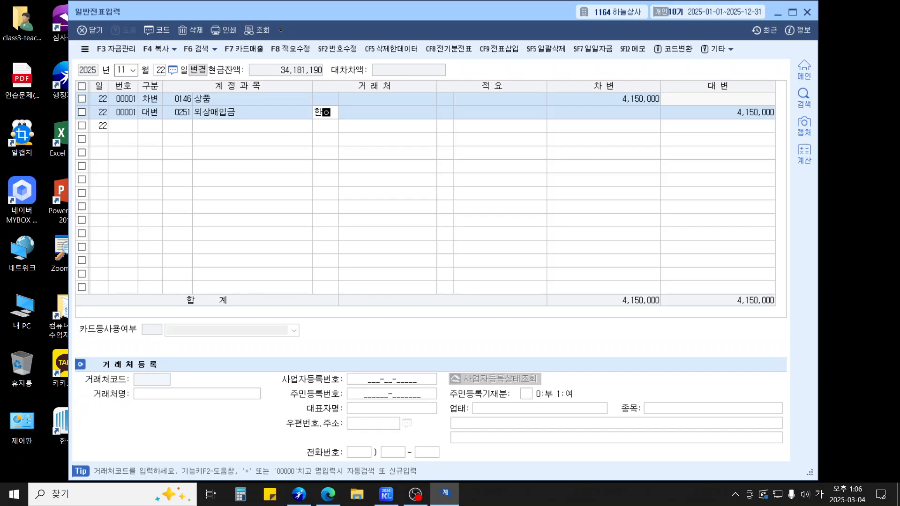
key("Return")
key("Return")
key("Return")
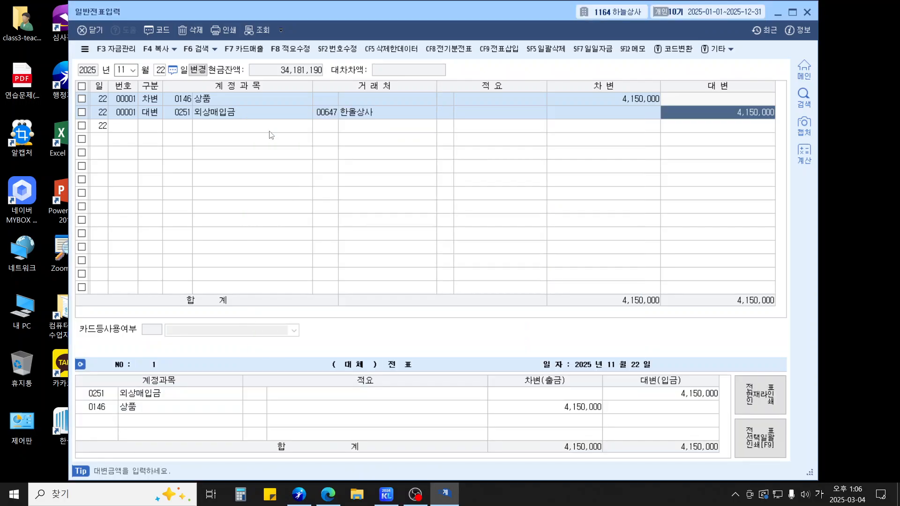
type("4000000")
key("Return")
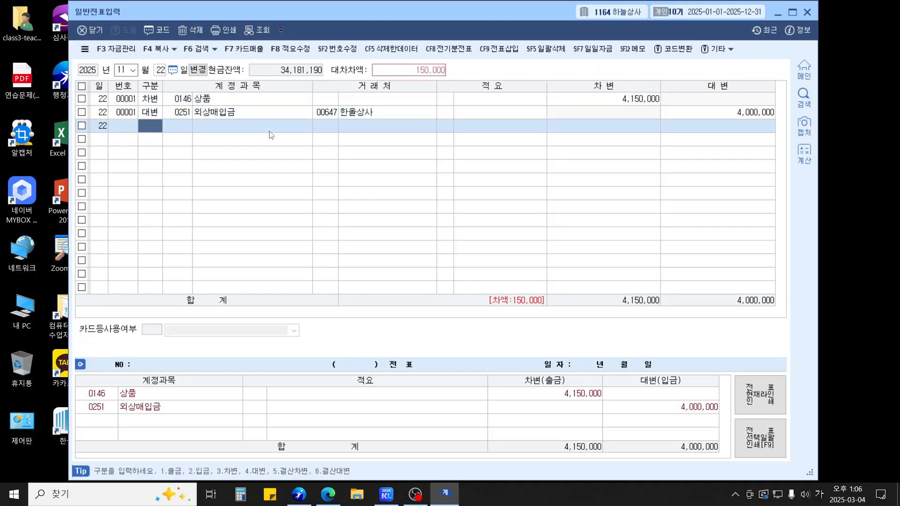
- Add a 대변 line for 현금 (0101) of 150,000 to the November 22 voucher
type("4")
key("Return")
type("101")
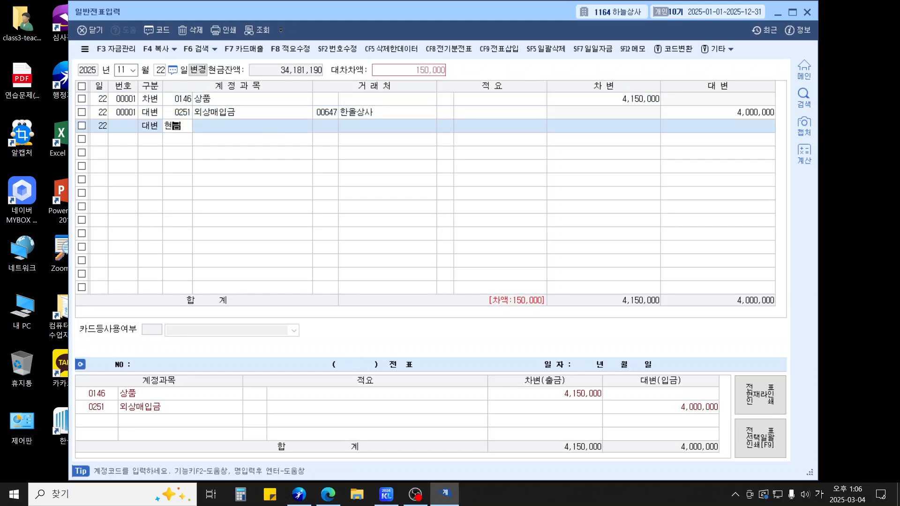
key("Return")
key("Return")
key("Return")
key("Return")
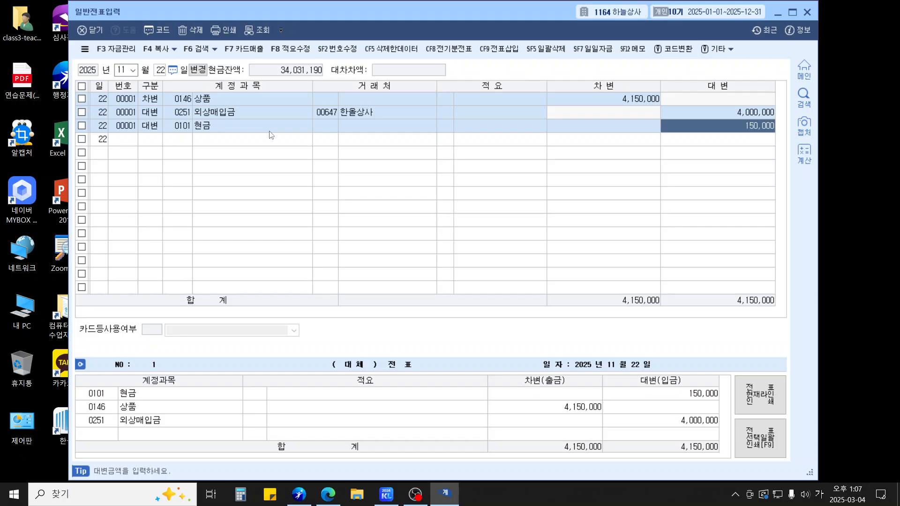
key("Return")
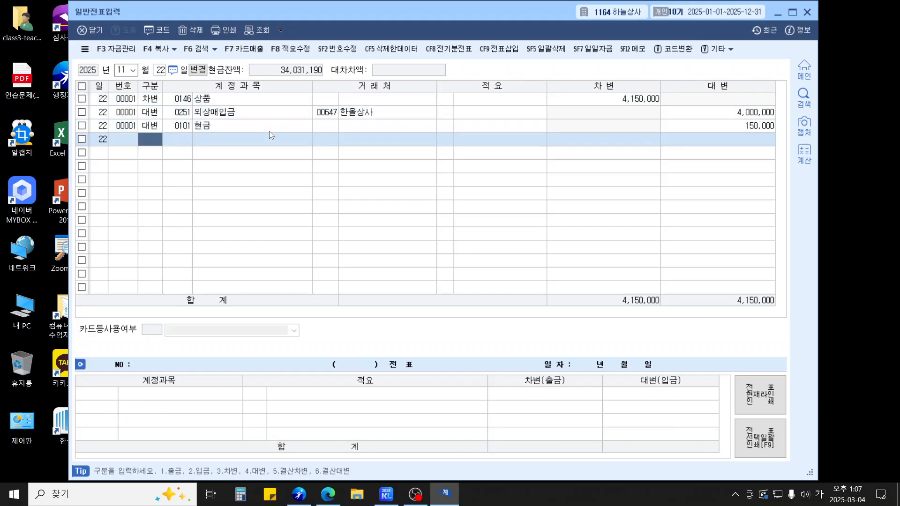
- Set the voucher date to December 15
key("Escape")
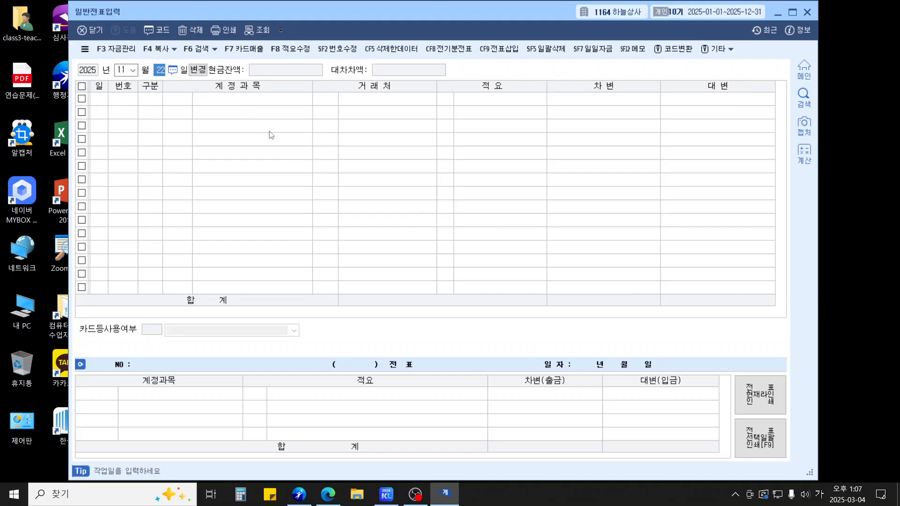
key("Escape")
type("12")
key("Return")
type("15")
key("Return")
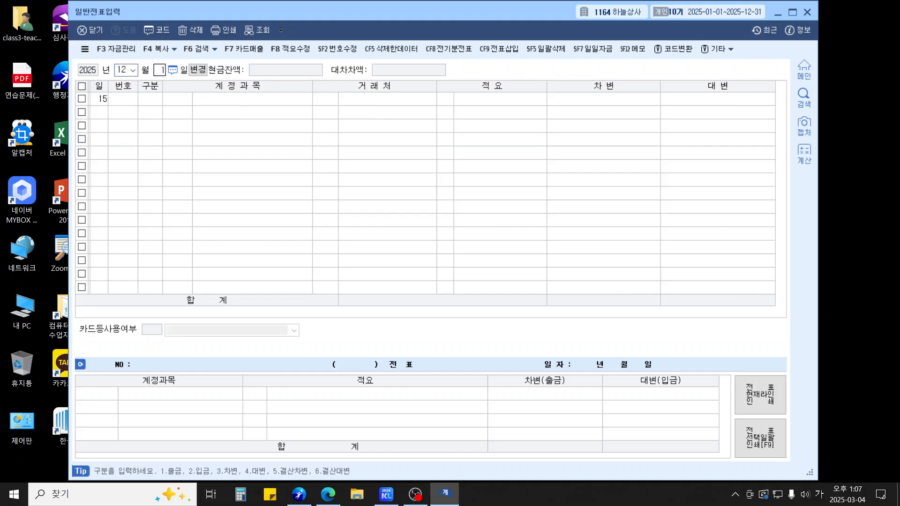
- Enter a 차변 line for 교육훈련비 under 판매관리비 (0825) of 1,000,000 in the December 15 voucher
type("3")
key("Return")
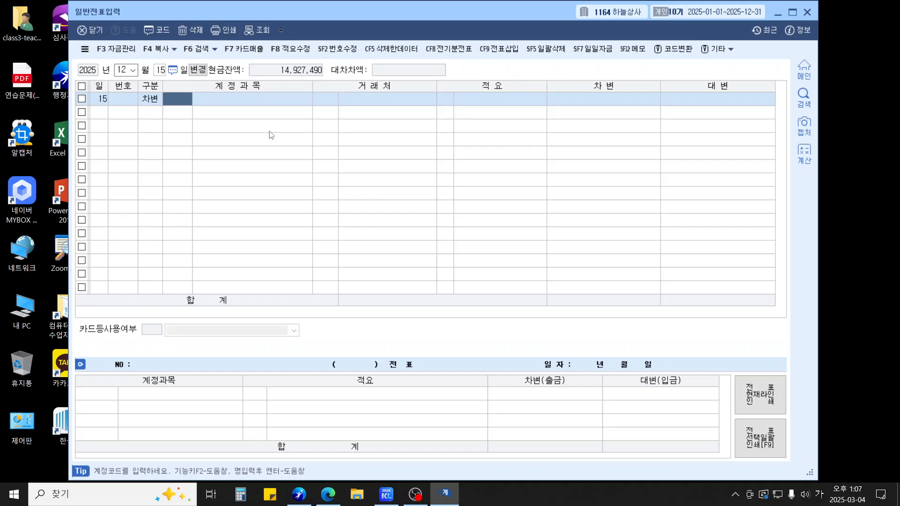
type("교육")
key("Return")
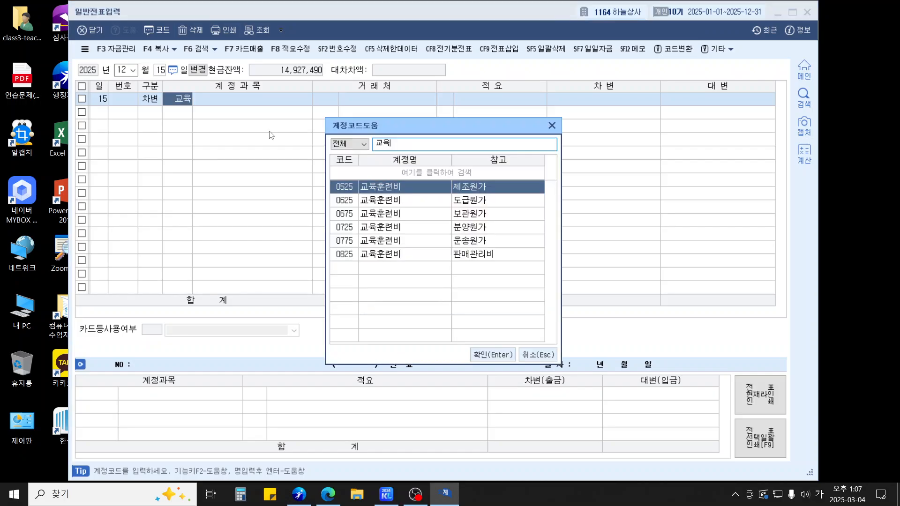
key("Down")
key("Down")
key("Down")
key("Down")
key("Down")
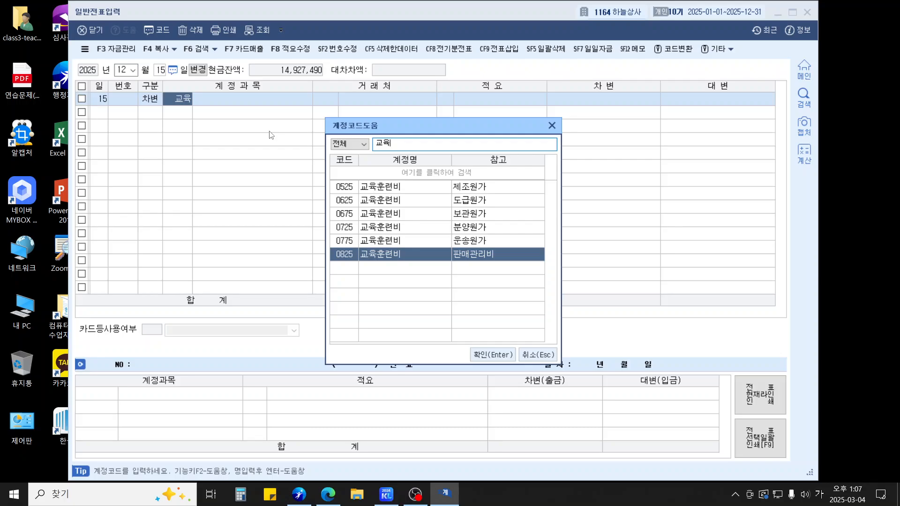
key("Return")
key("Return")
key("Return")
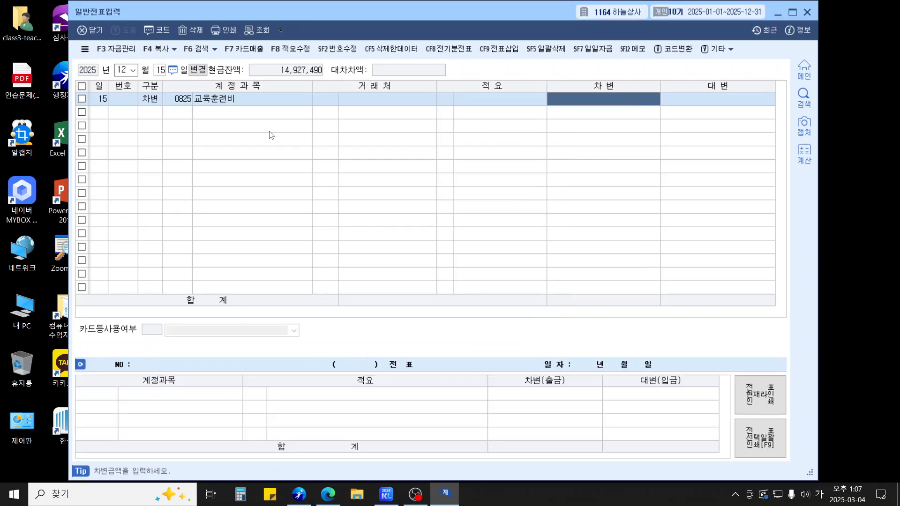
type("1000000")
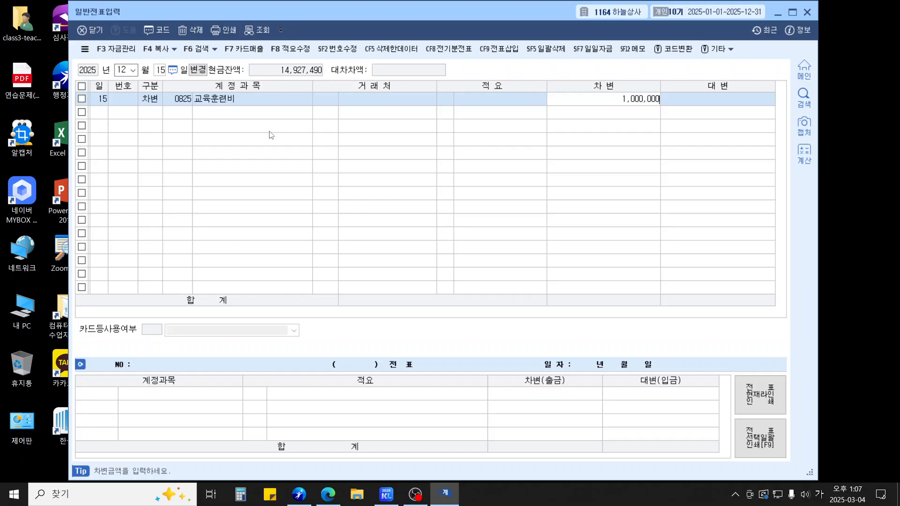
key("Return")
- Add a 대변 line for 보통예금 (0103) of 500,000 to the December 15 voucher
type("4")
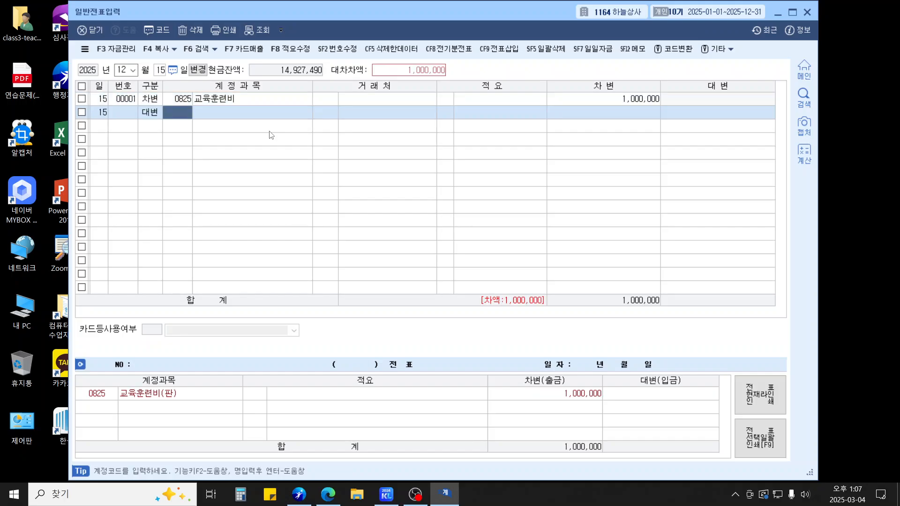
type("보통")
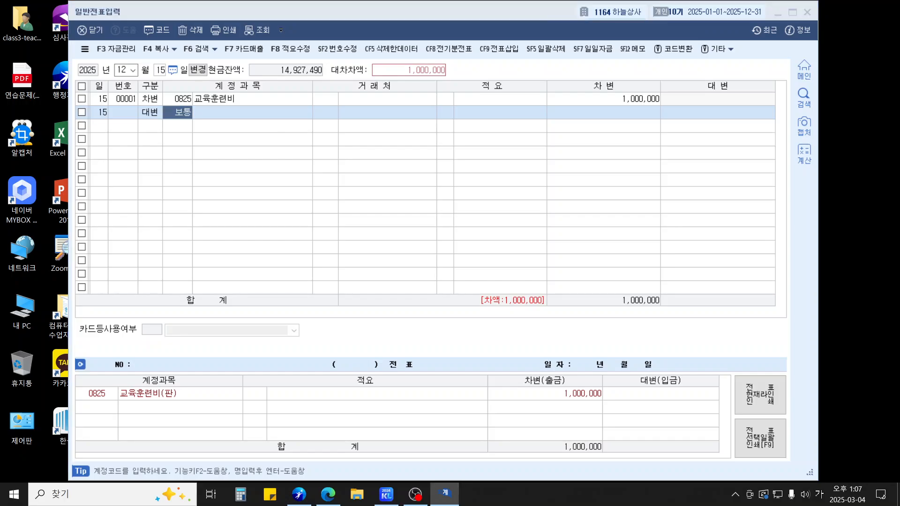
key("Return")
key("Return")
key("Return")
key("Return")
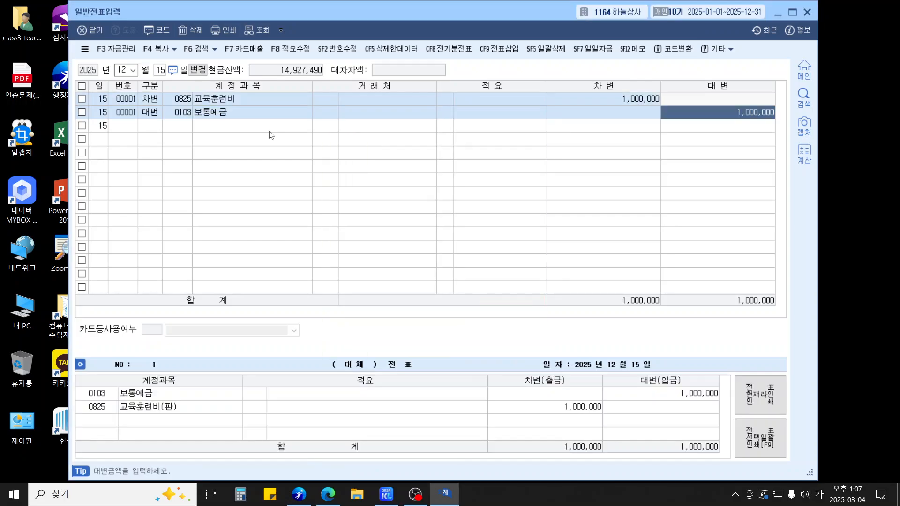
type("500000")
key("Return")
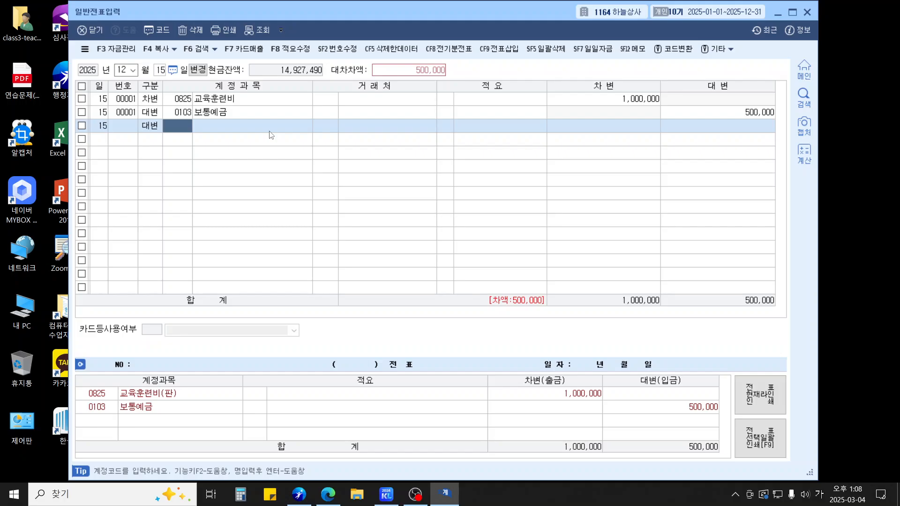
- Add a 대변 line for 미지급금 (0253) of 500,000 with 거래처 우리컨설팅 to the December 15 voucher
type("미지")
key("Return")
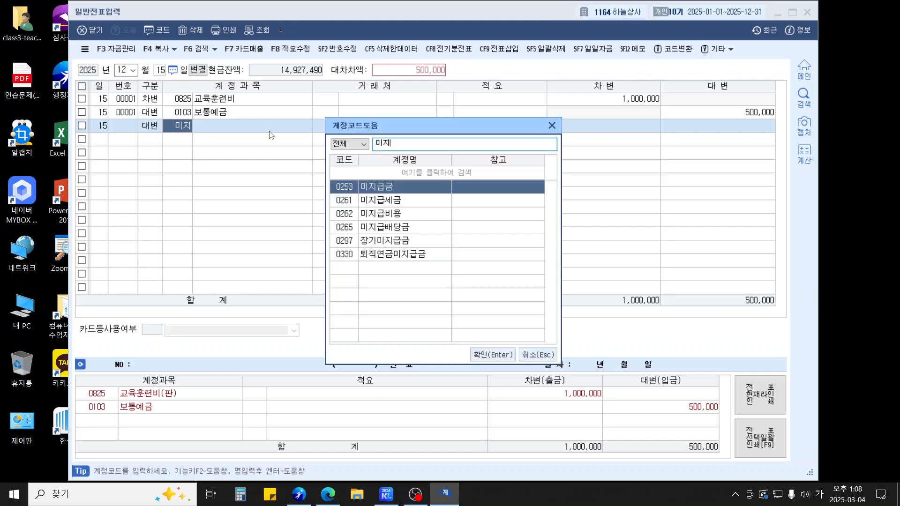
key("Return")
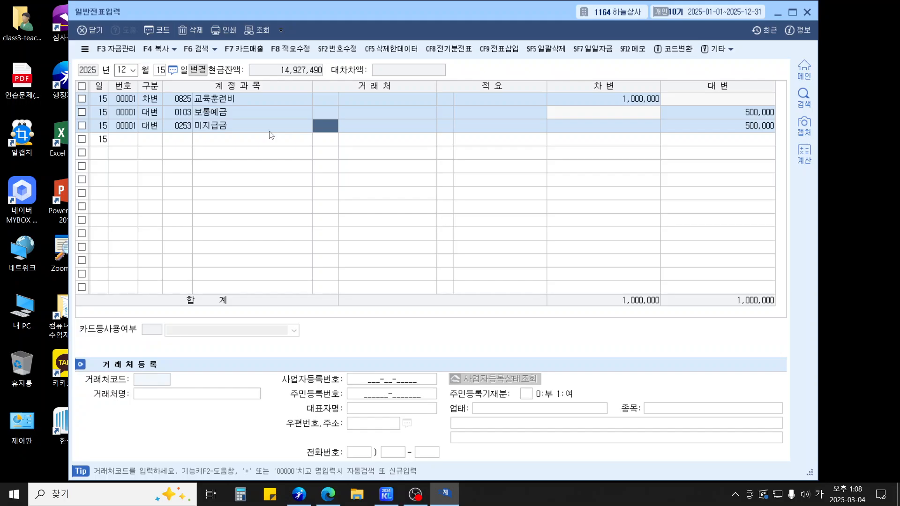
type("우리")
key("Return")
key("Return")
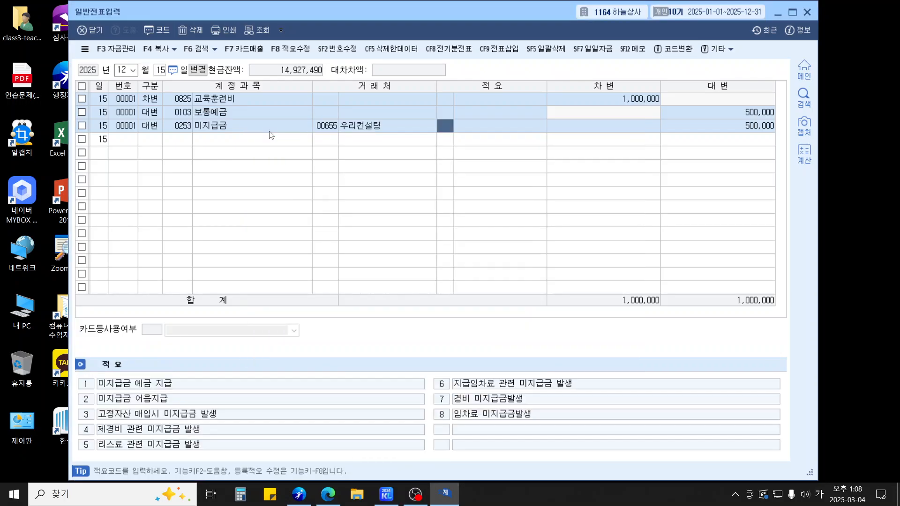
key("Return")
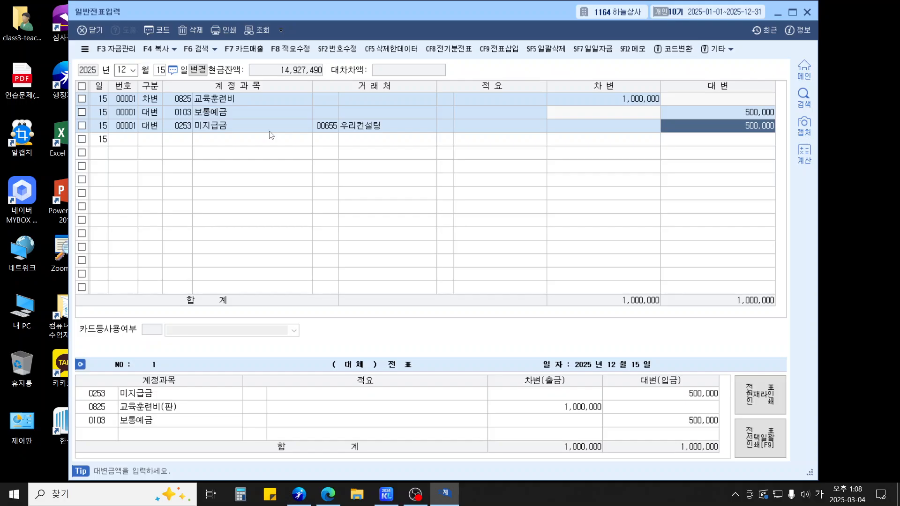
key("Return")
key("Escape")
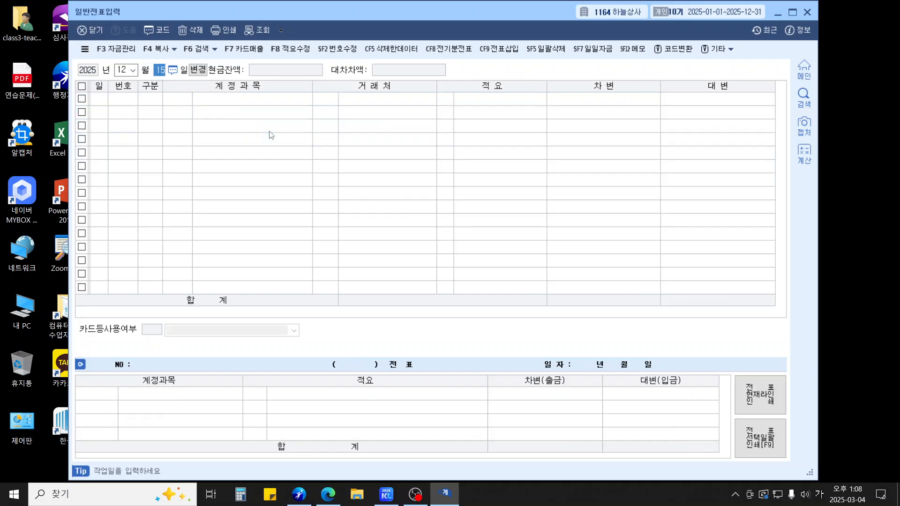
- In the August 22 voucher, change the 대변 account 선수금 to 대손충당금 (0109) for 외상매출금
key("Escape")
type("0822")
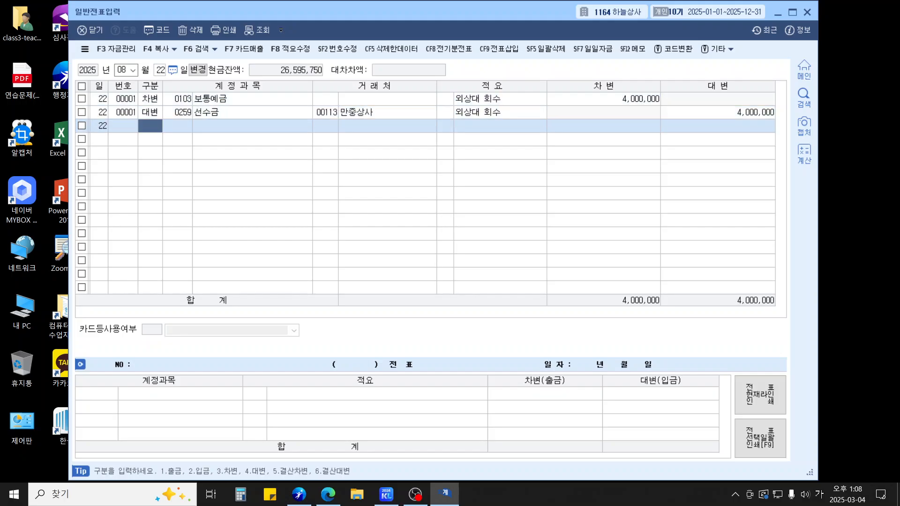
key("Up")
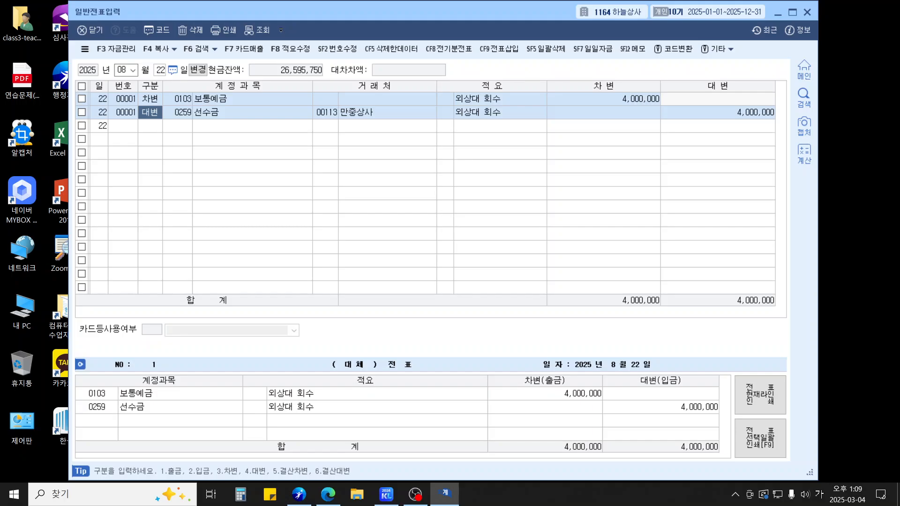
key("Return")
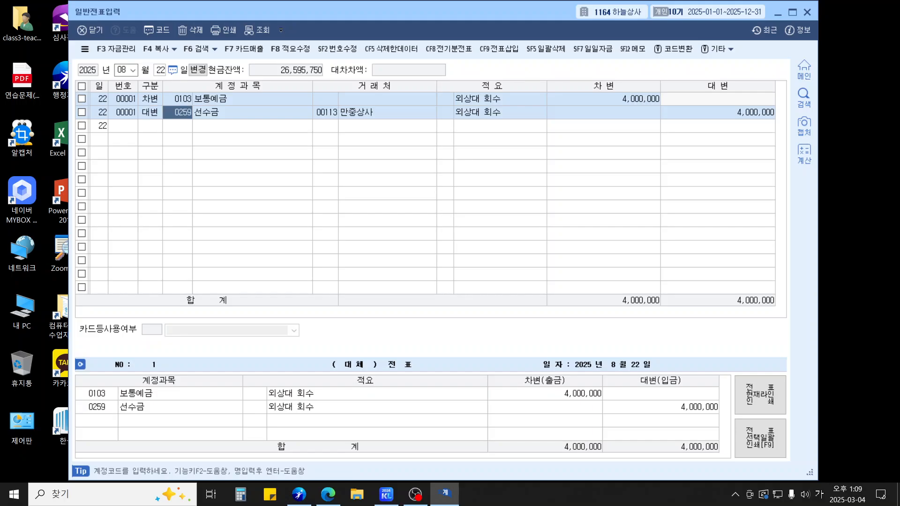
type("대손")
key("Return")
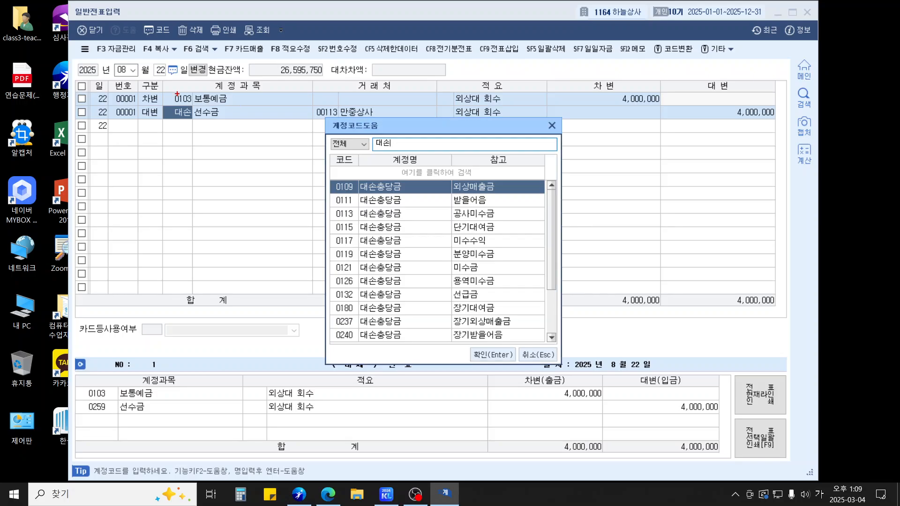
mouse_move(332, 178)
left_mouse_down()
mouse_move(528, 203)
mouse_move(547, 195)
left_mouse_up()
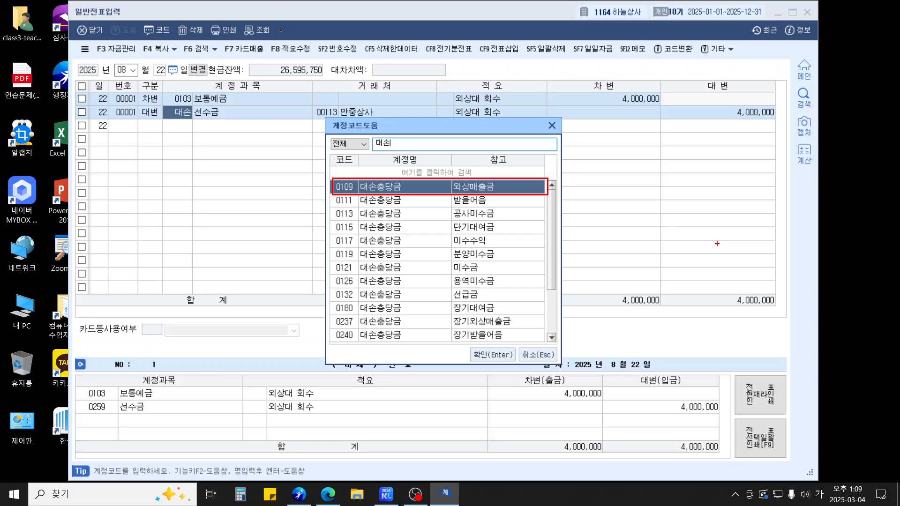
key("Escape")
key("Return")
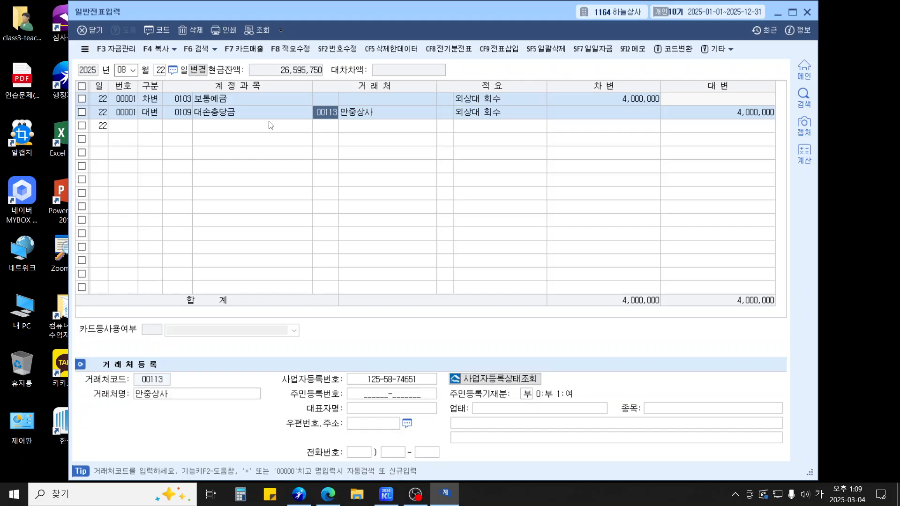
- Clear the 거래처 from the 대손충당금 line of the August 22 voucher
key("Return")
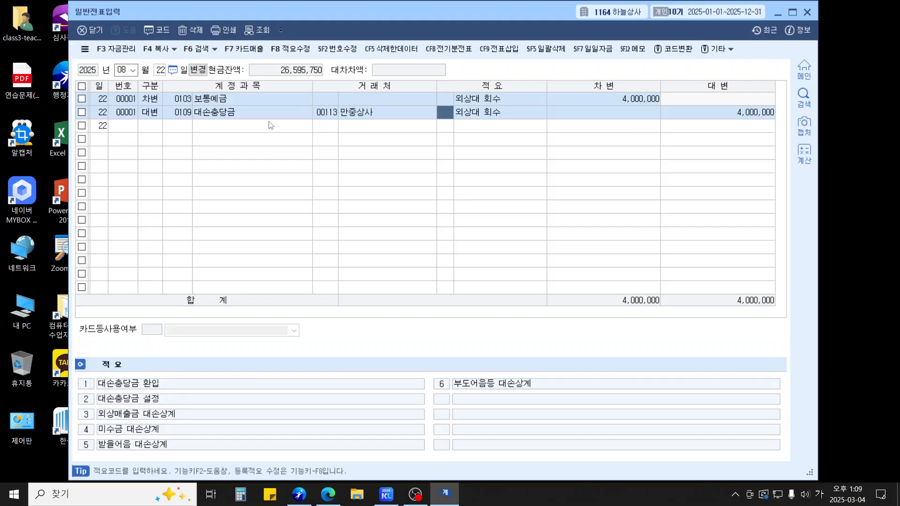
key("Left")
key("Left")
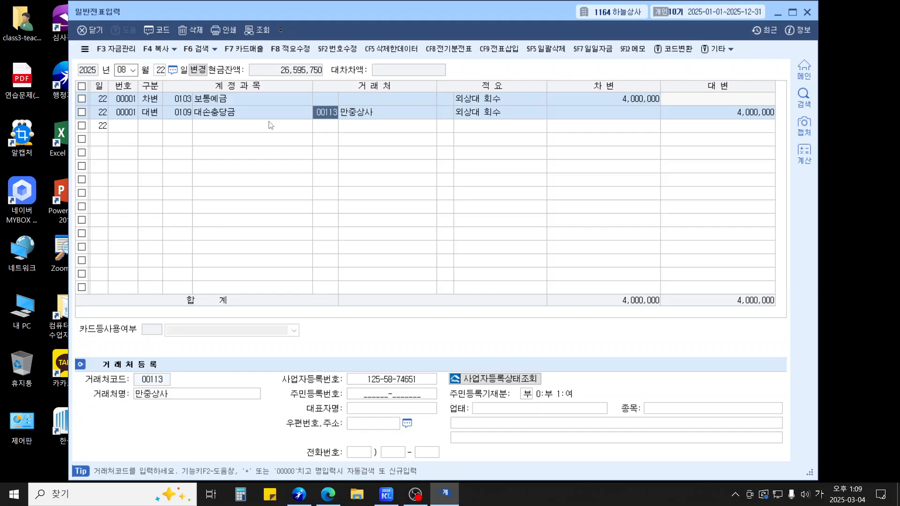
key("BackSpace")
key("Return")
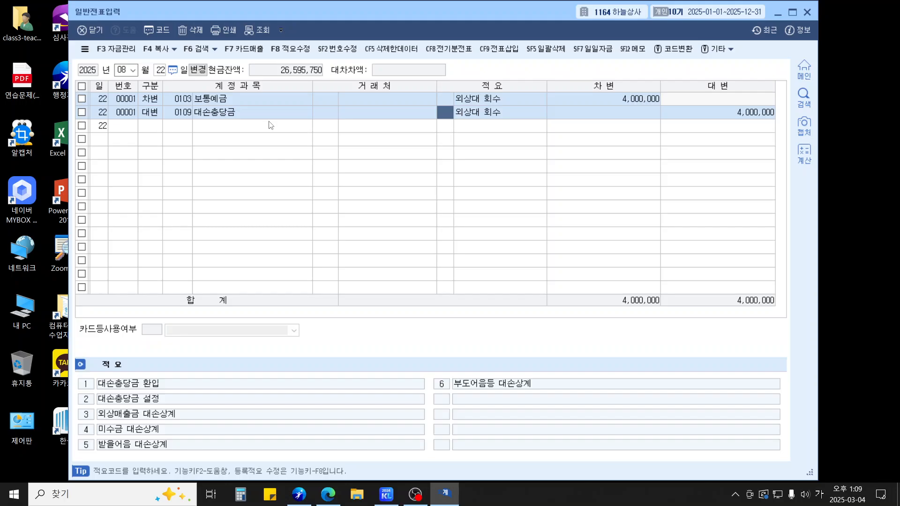
key("Return")
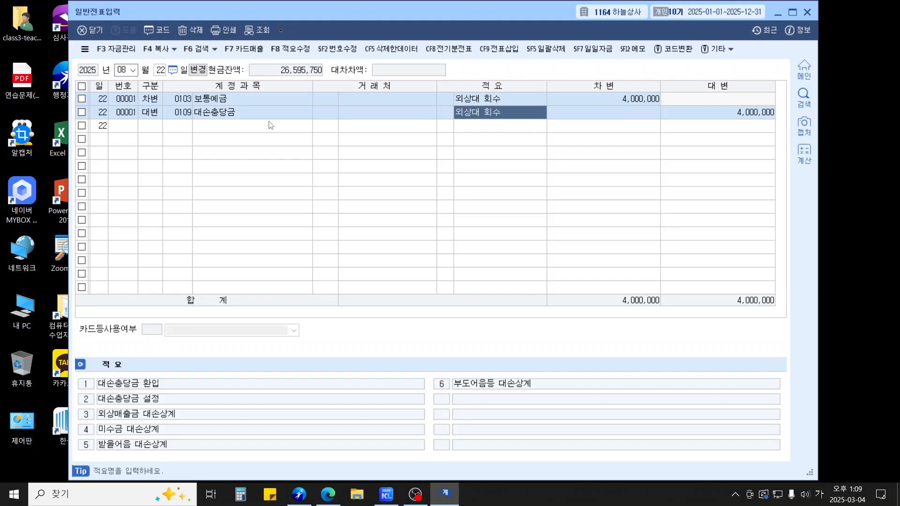
key("Return")
key("Up")
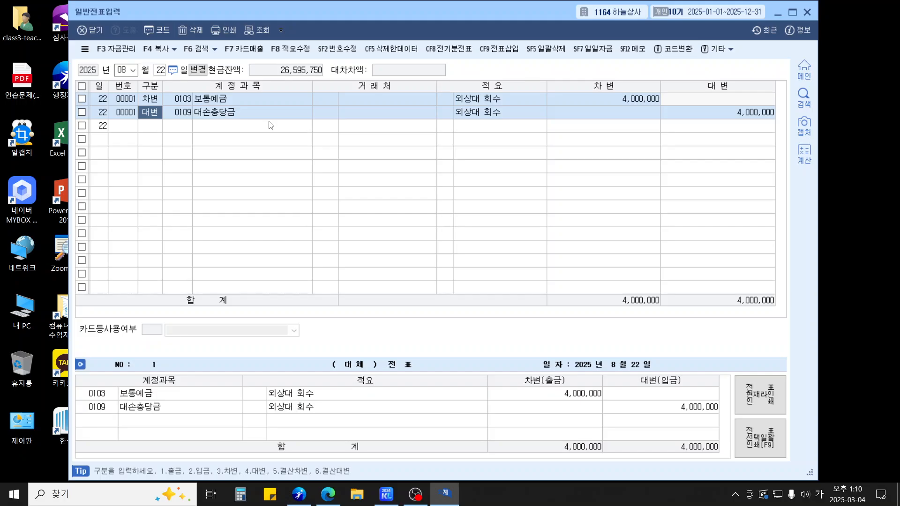
- In the September 15 voucher, change the 차변 account 광고선전비 to 기업업무추진비 (0813) under 판매관리비
key("Escape")
key("Escape")
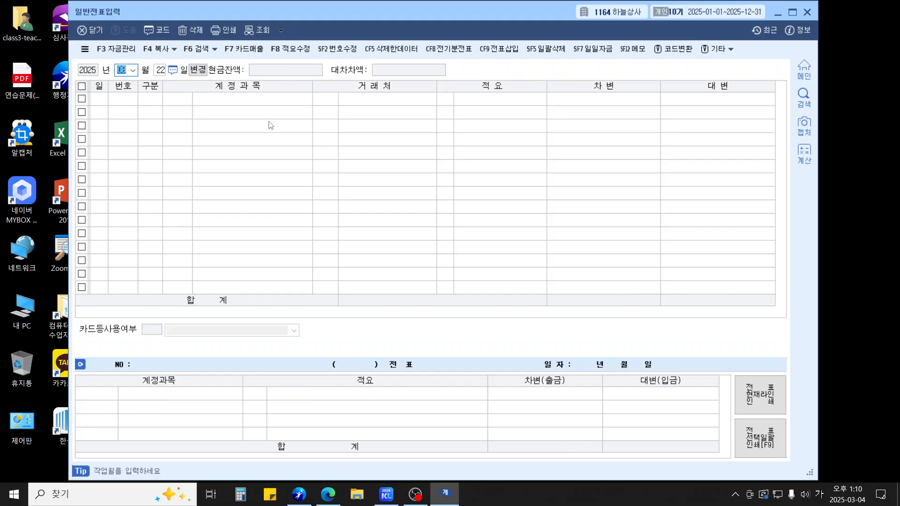
type("0915")
key("Up")
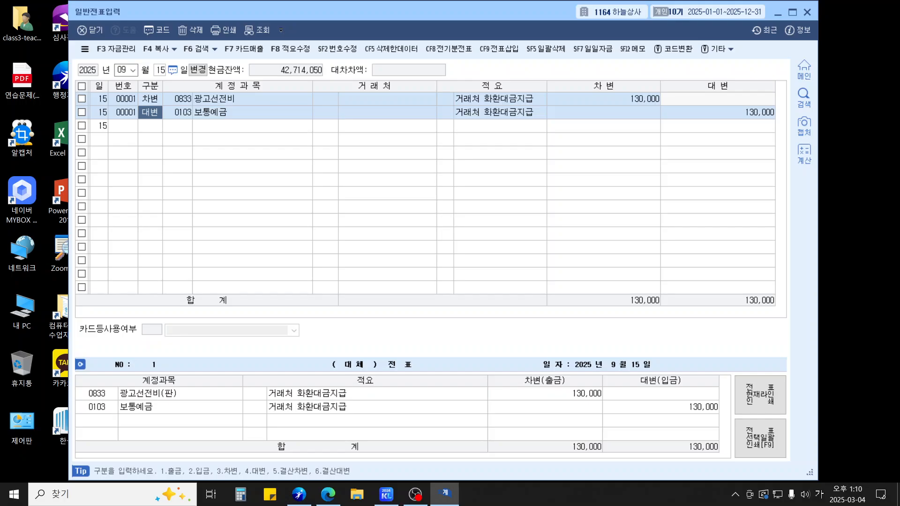
key("Up")
key("Right")
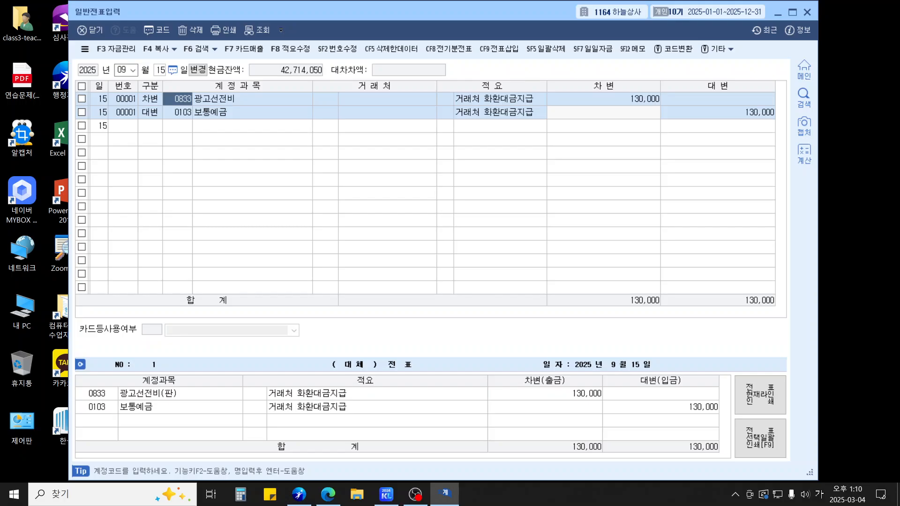
type("기업")
key("Return")
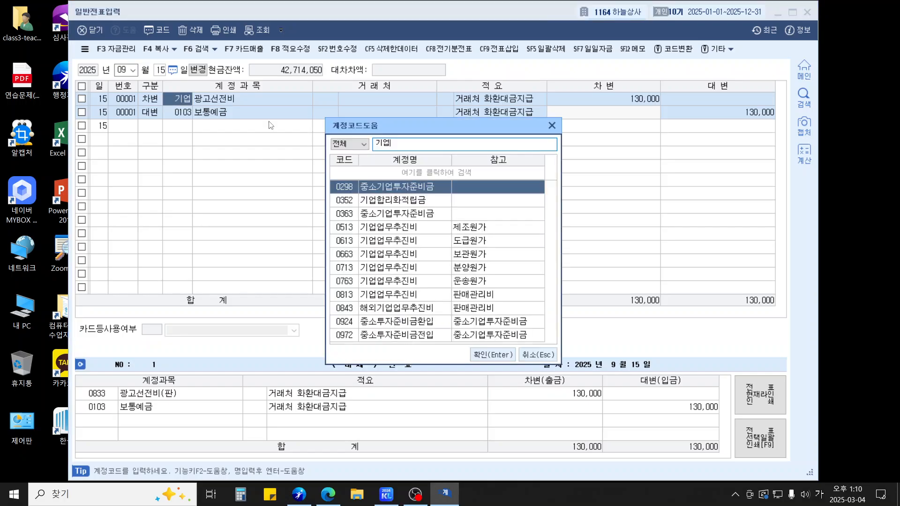
key("Down")
key("Down")
key("Down")
key("Down")
key("Down")
key("Down")
key("Down")
key("Down")
key("Down")
key("Down")
key("Down")
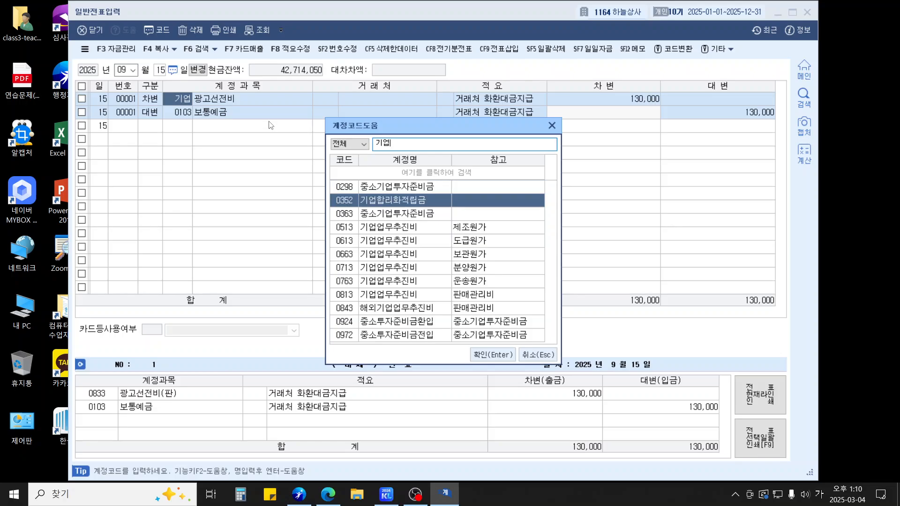
key("Up")
key("Up")
key("Up")
key("Up")
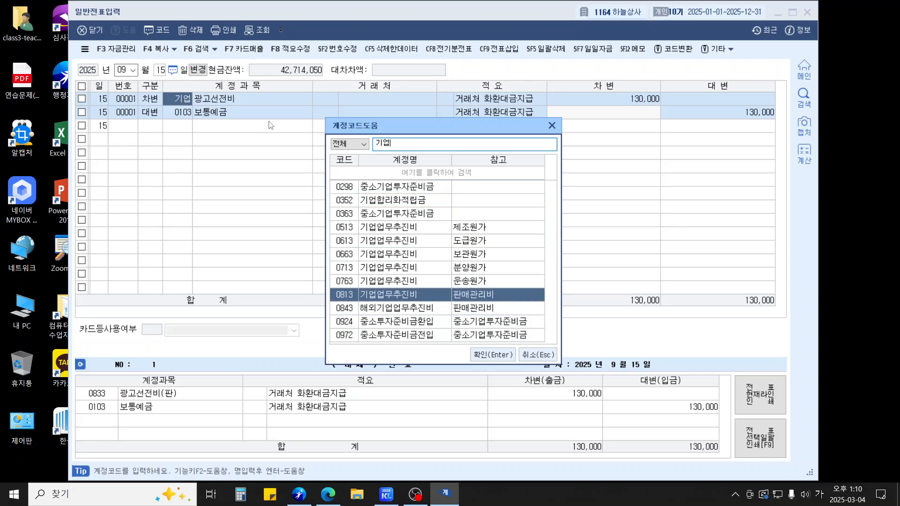
key("Return")
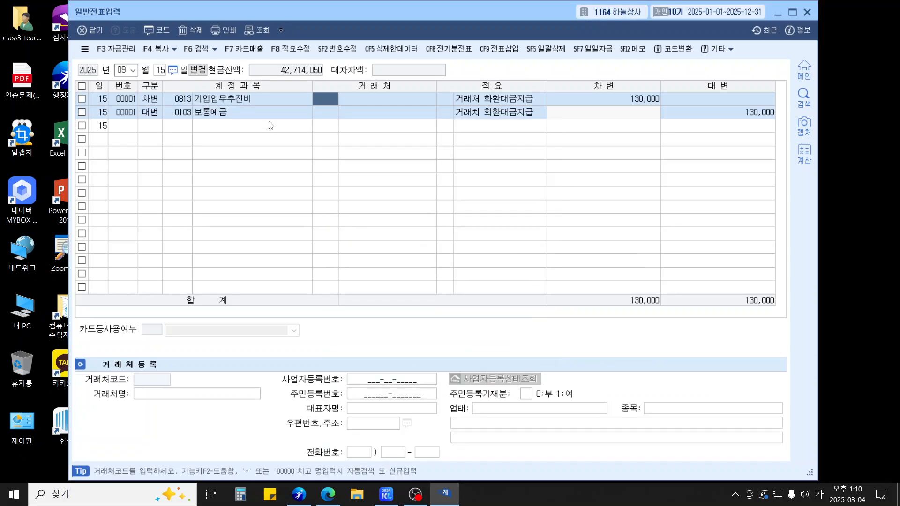
key("shift+Tab")
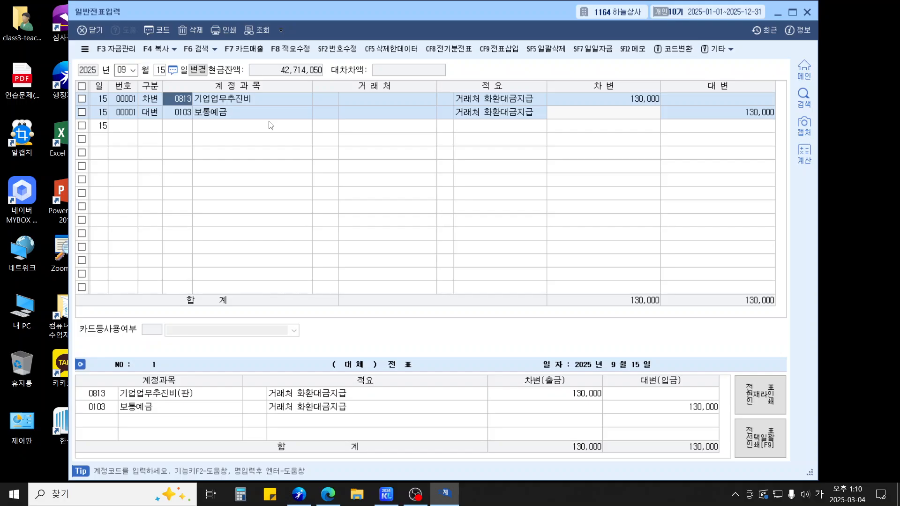
- Set the voucher date to December 31
key("Escape")
key("Escape")
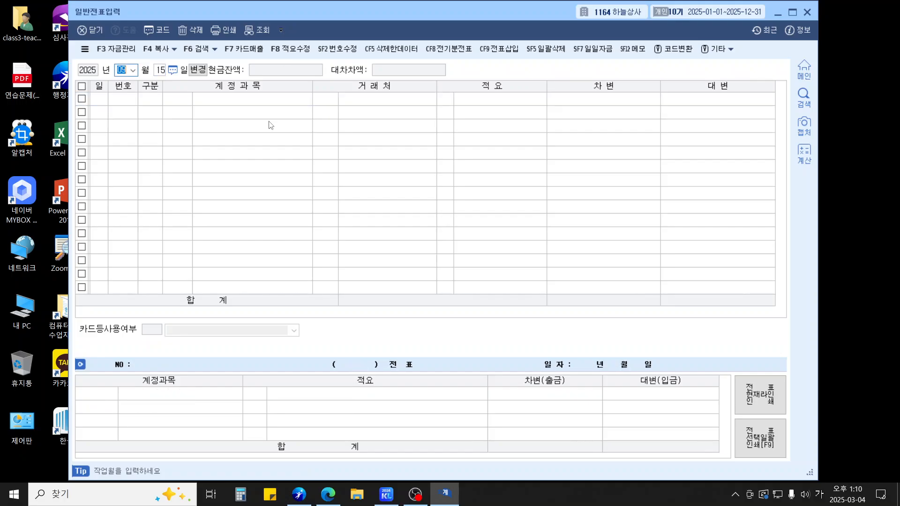
type("12")
key("Return")
type("31")
key("Return")
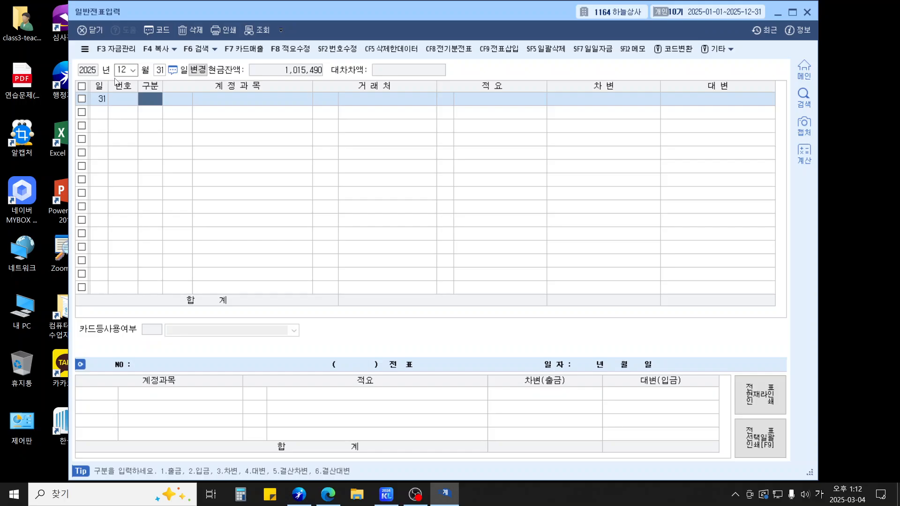
- Enter a 차변 line for 수도광열비 under 판매관리비 (0815) of 1,000,000 in the December 31 voucher
type("3")
key("Return")
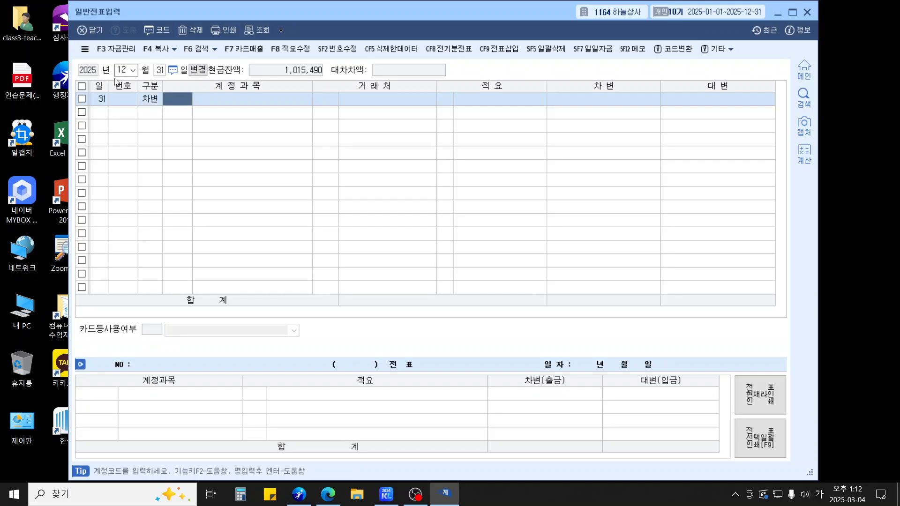
type("수도")
key("Return")
key("Down")
key("Down")
key("Down")
key("Down")
key("Down")
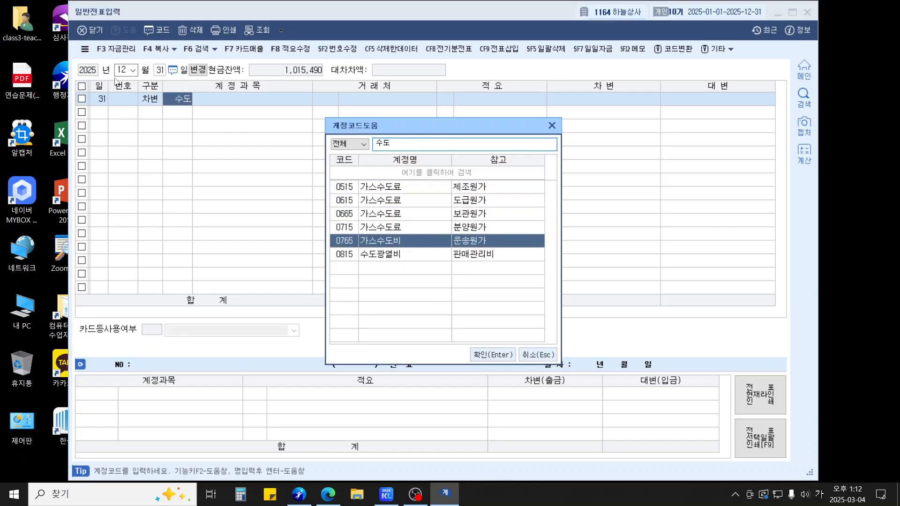
key("Return")
key("Return")
key("Return")
key("Return")
type("1000000")
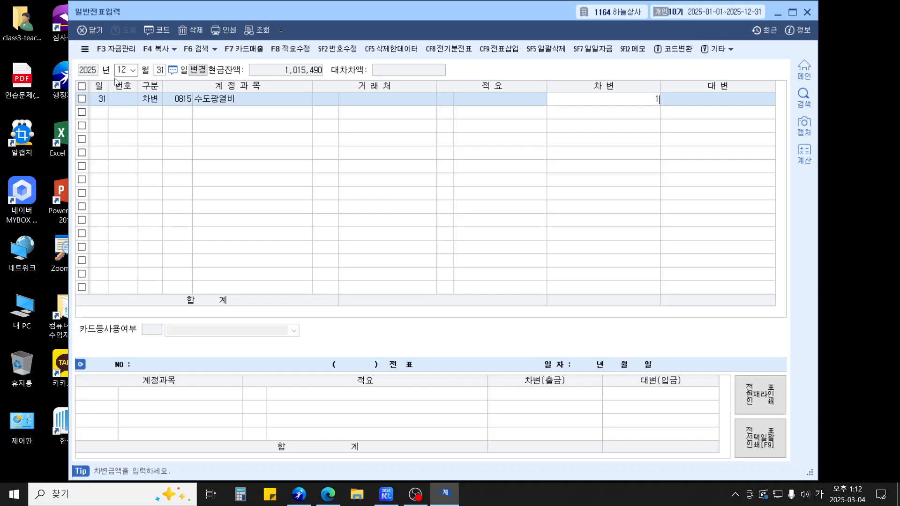
key("Return")
- Add a 대변 line for 미지급금 (0253) of 1,000,000 without a 거래처 to the December 31 voucher
type("4")
key("Return")
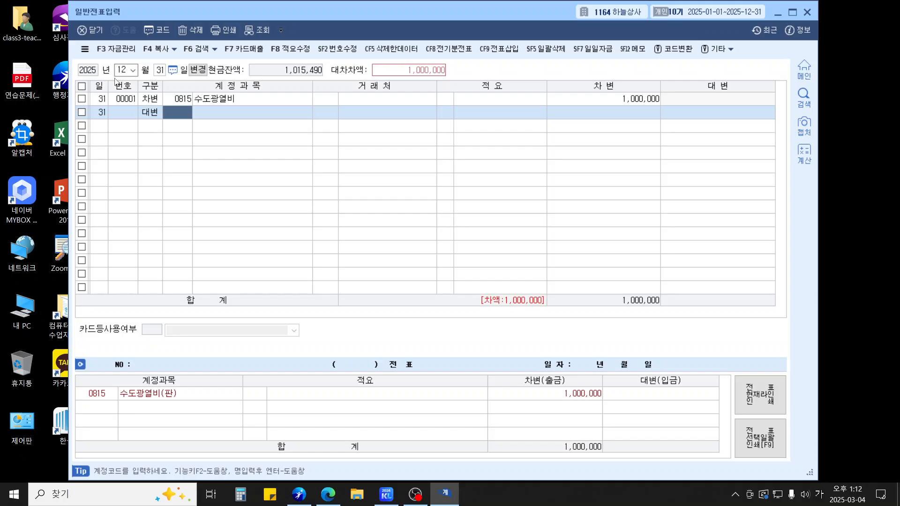
type("미지")
key("Return")
key("Return")
key("Return")
key("Return")
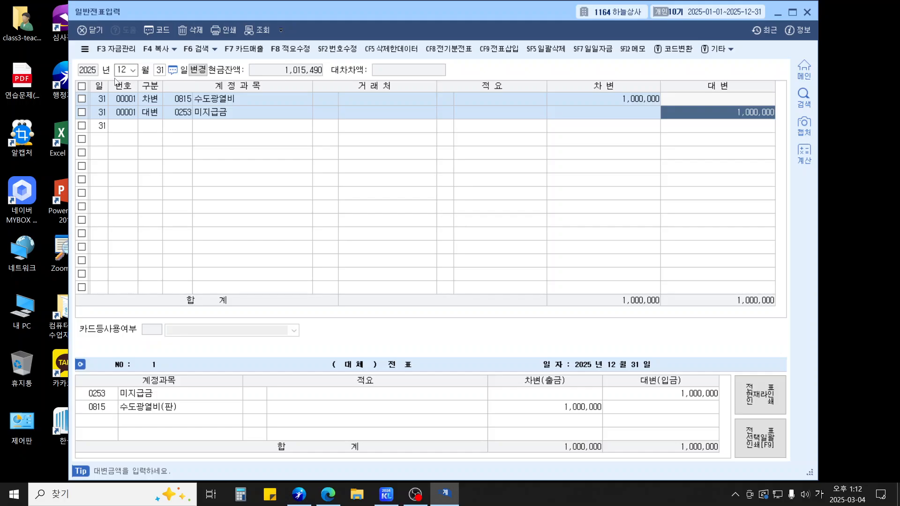
key("Return")
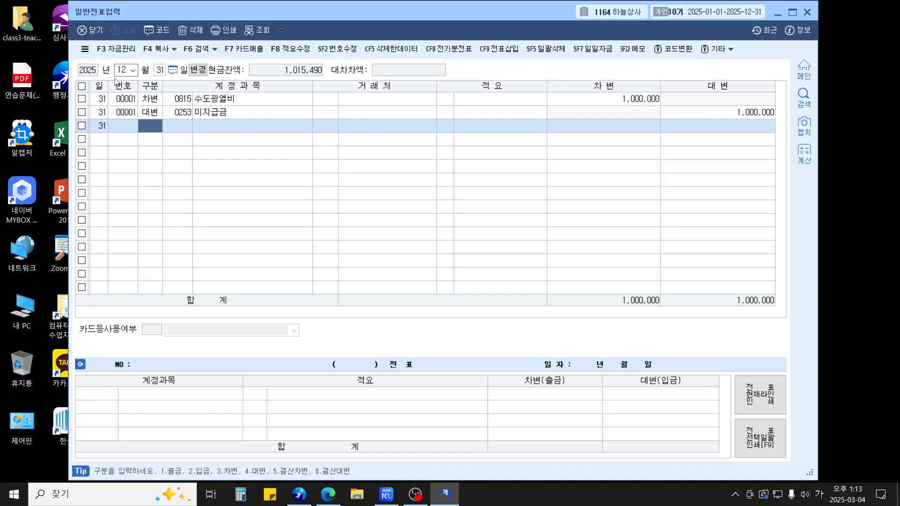
- Start a second December 31 voucher with a 차변 line for 수선비 (0820) of 30,000
type("3")
key("Return")
type("수선")
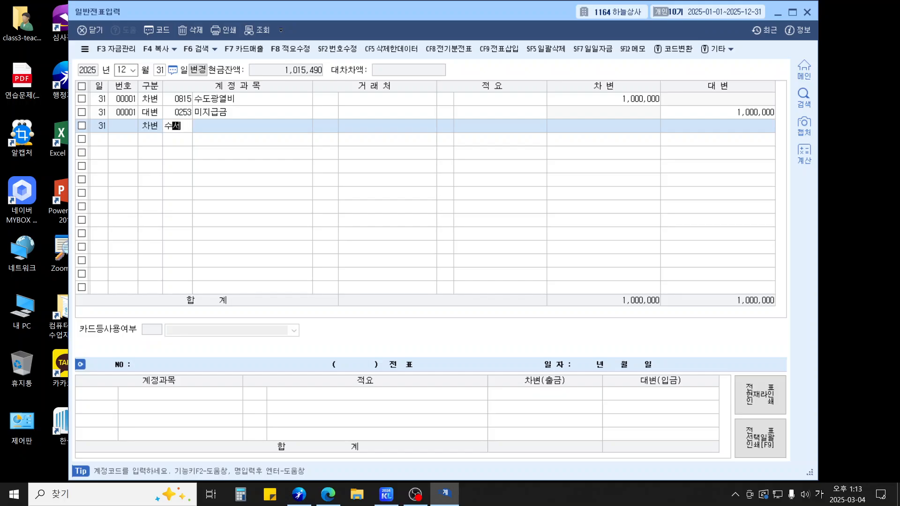
key("Return")
key("Up")
key("Return")
key("Return")
key("Return")
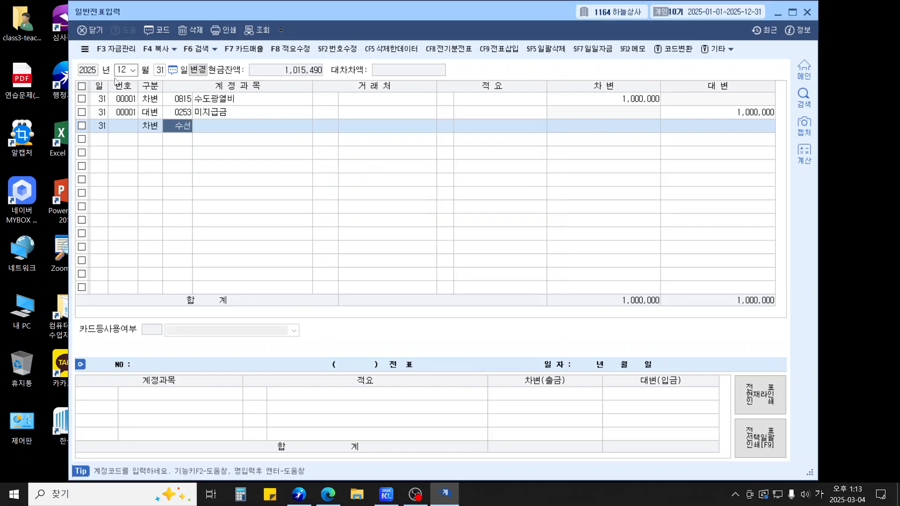
type("300000")
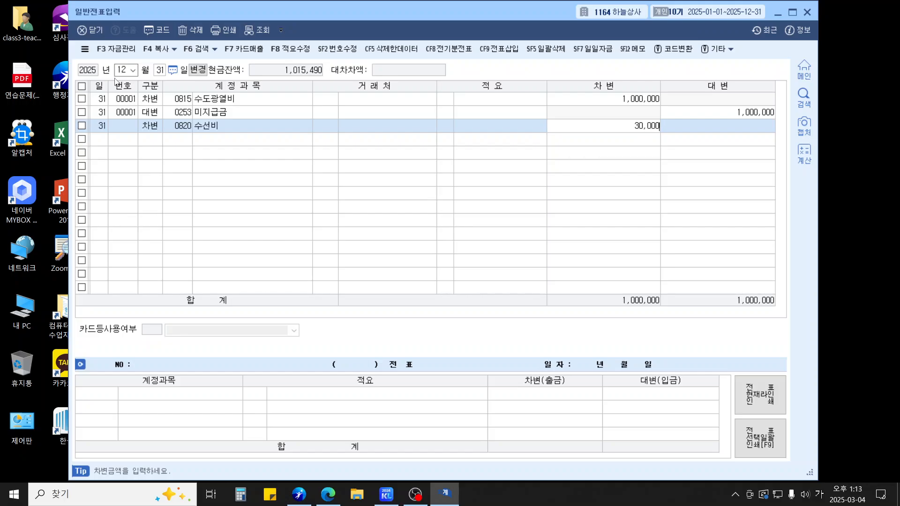
key("Return")
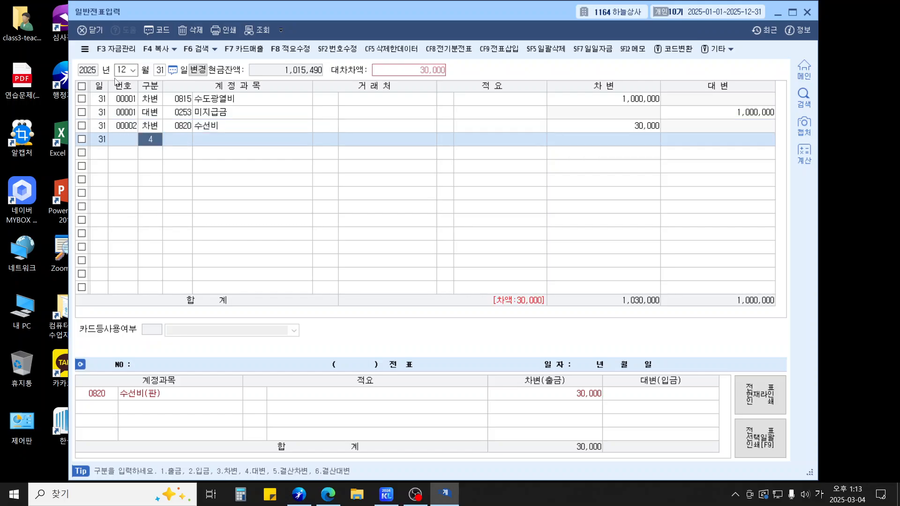
- Add a 대변 line for 현금과부족 (0141) of 30,000 to the second December 31 voucher
type("4")
key("Return")
type("현금과")
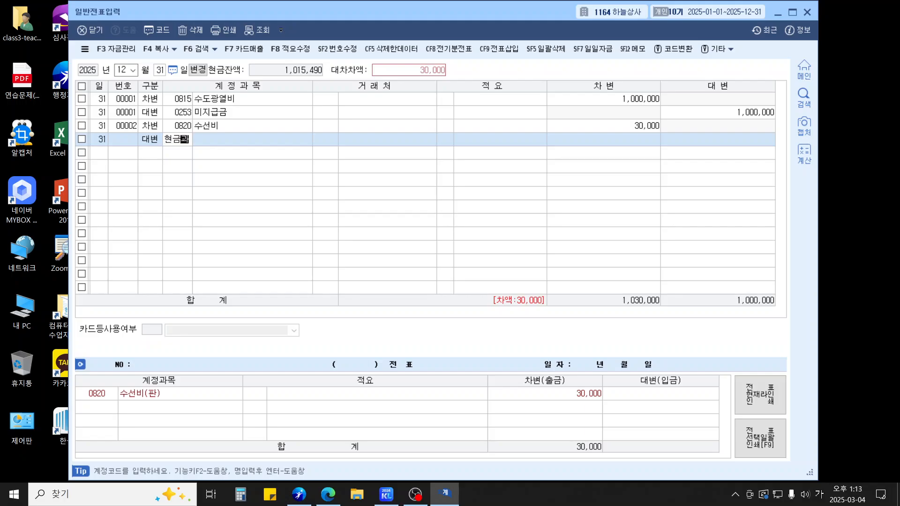
key("Return")
key("Return")
key("Return")
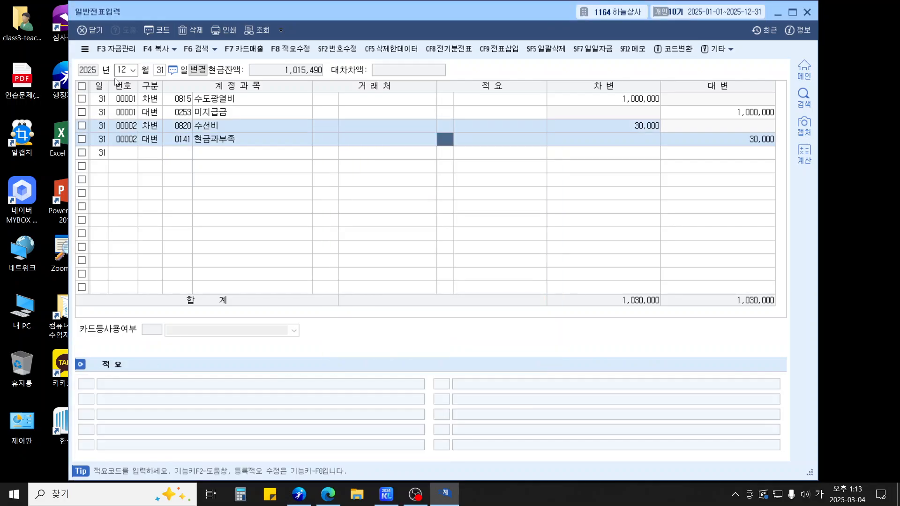
key("Return")
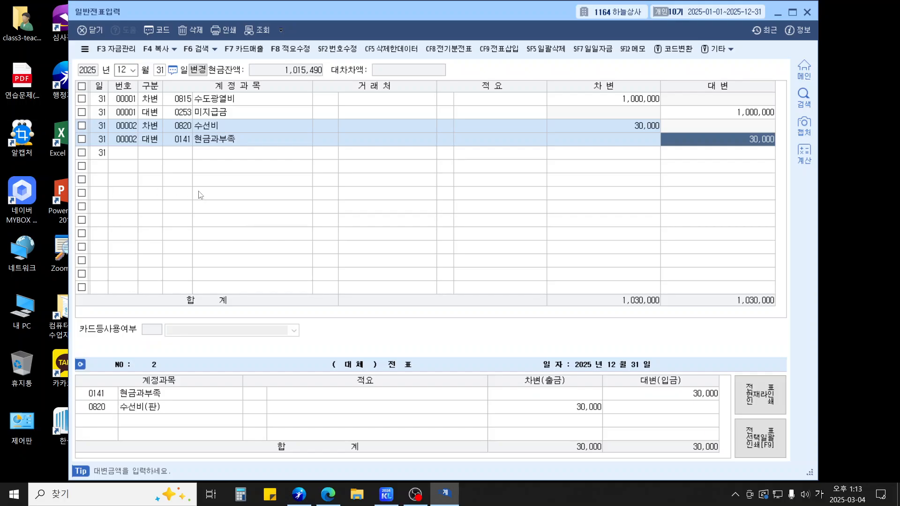
- Open a blank Notepad note below the voucher list and write the annual interest calculation "100,000,000 * 12% = 연 12,000,000"
left_click(14, 494)
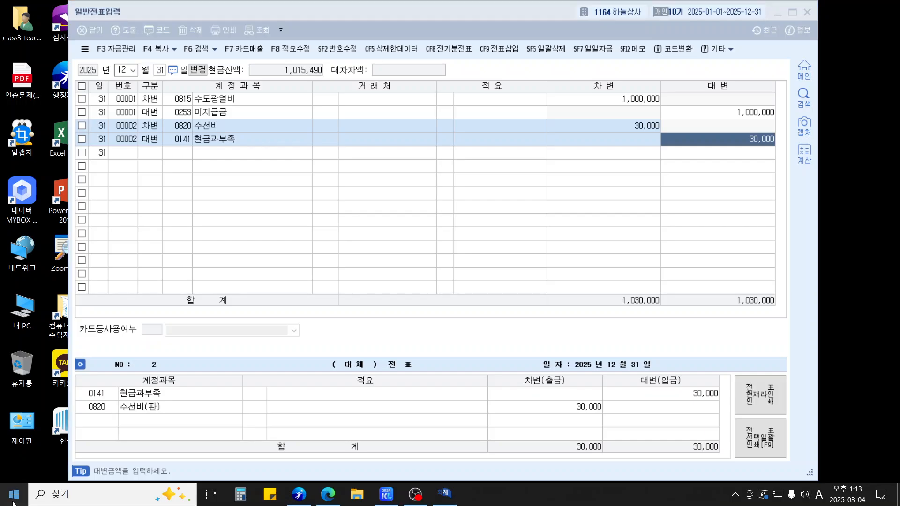
left_click(215, 383)
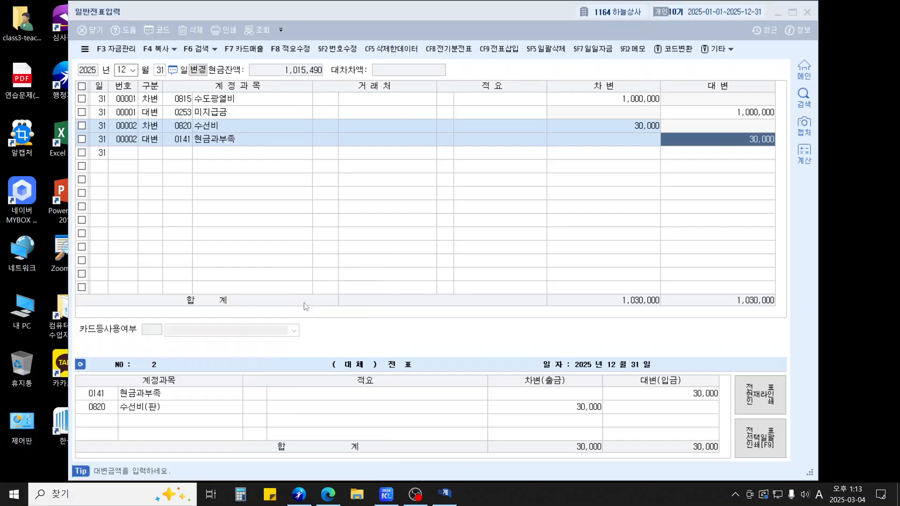
left_click_drag(326, 298, 325, 260)
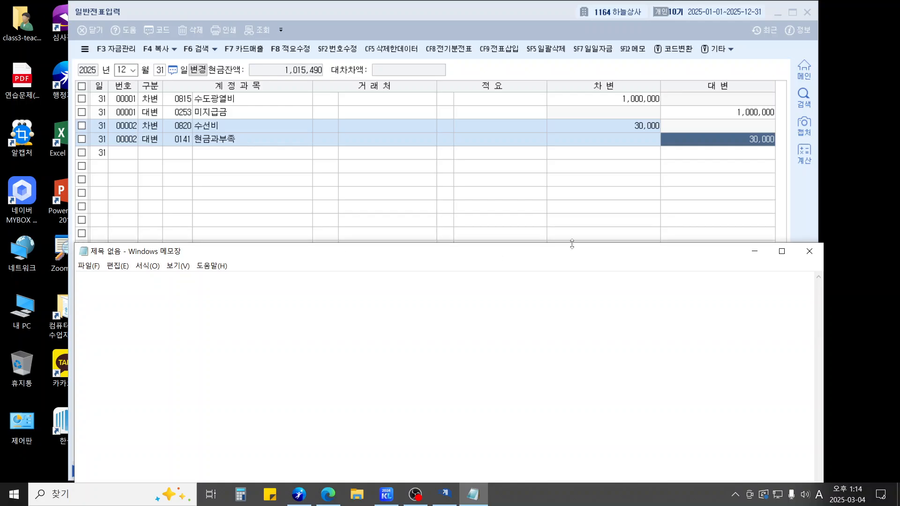
type("100,00")
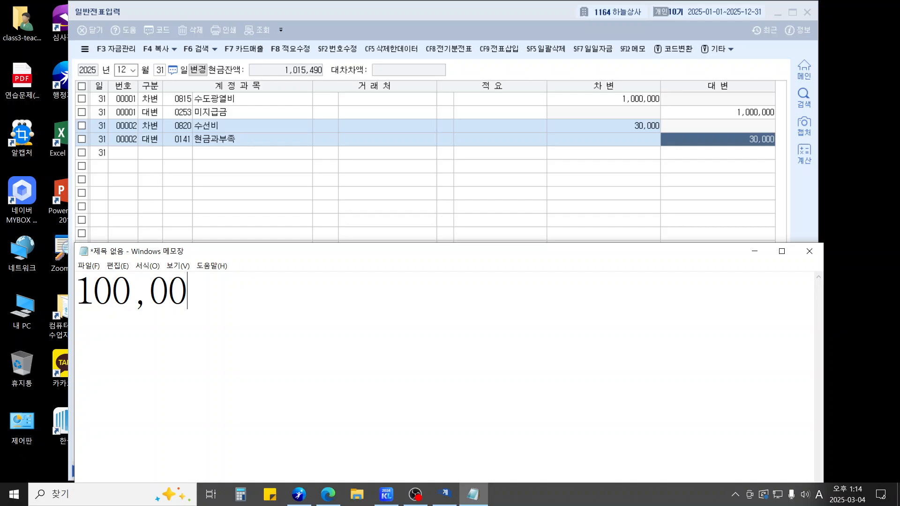
type("0,000 * 12")
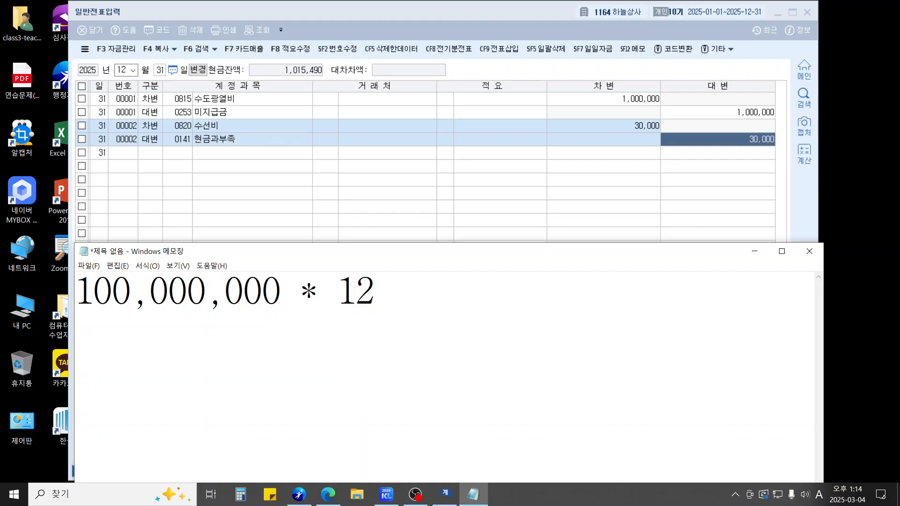
type("% =")
type(" dus")
key("BackSpace")
key("BackSpace")
key("BackSpace")
key("Hangul")
type("연 12,0")
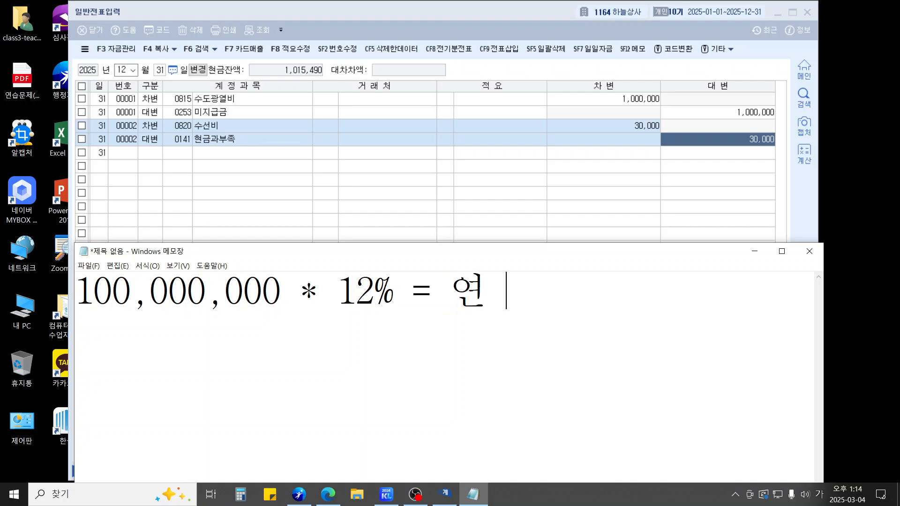
type("00,000")
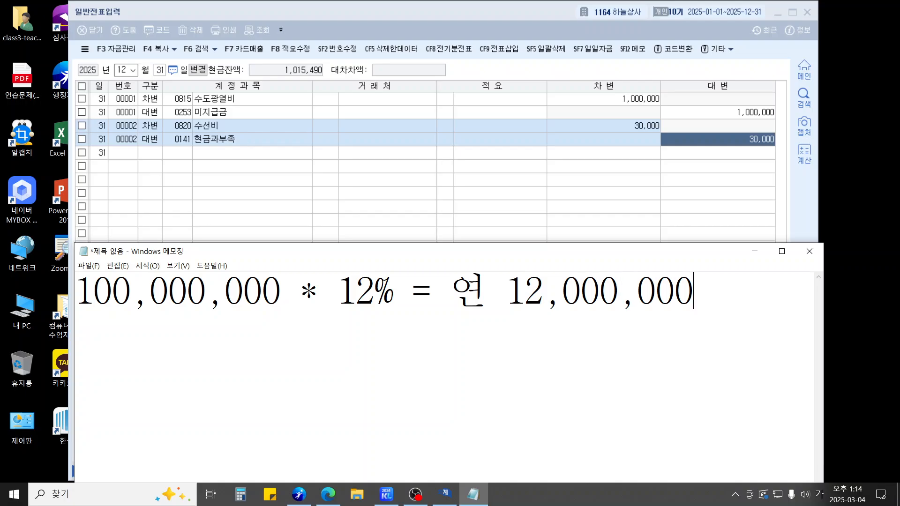
- Add the monthly interest calculation "12,000,000 / 12 = 1,000,000" on a second line of the note
key("Return")
type("12,000,000")
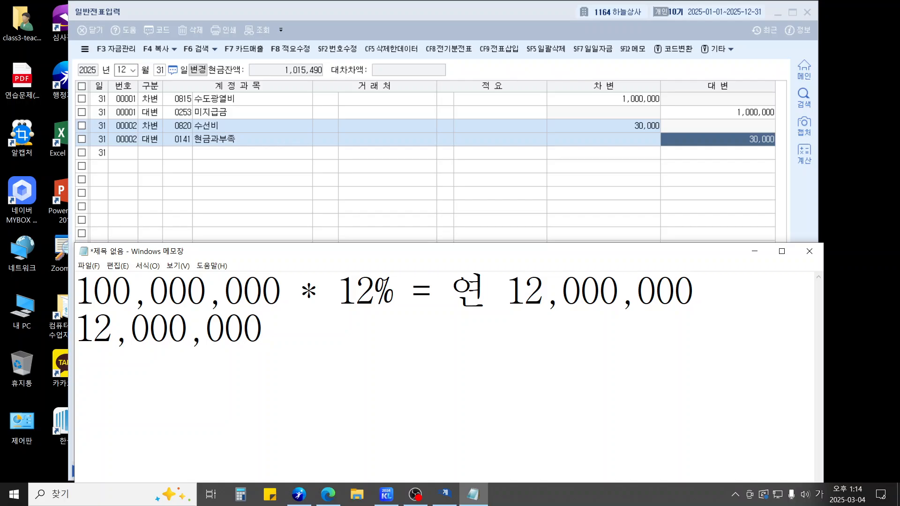
type(" / 12 ")
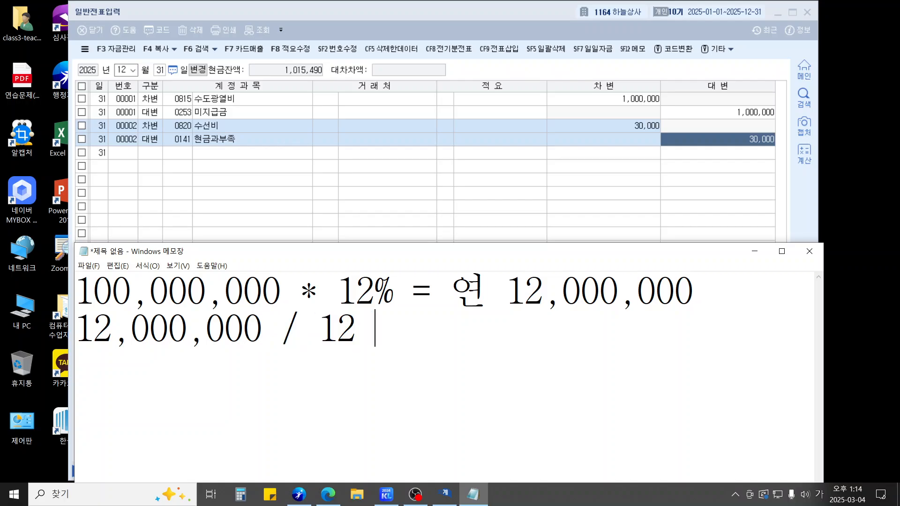
type("= 1,000,000")
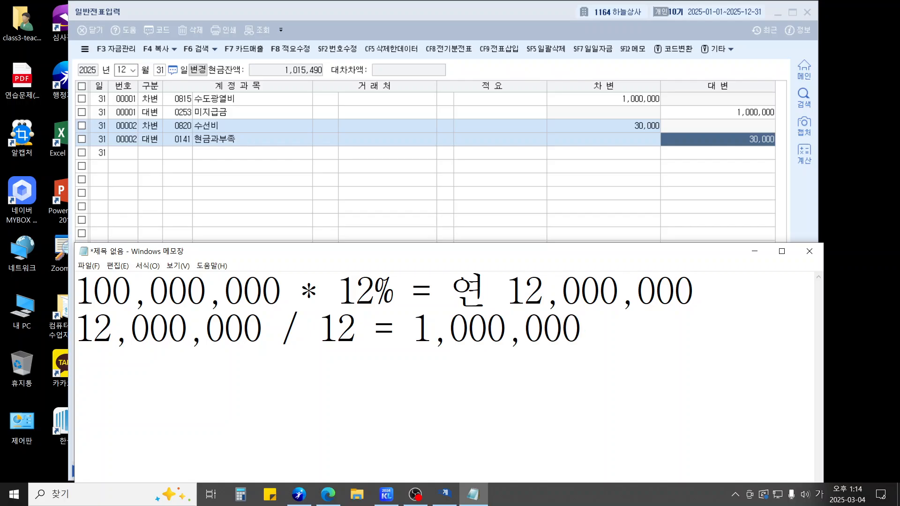
key("Return")
- Back in 일반전표입력, start a third December 31 voucher with a 차변 line for 이자비용 (0951) of 1,000,000
left_click(514, 170)
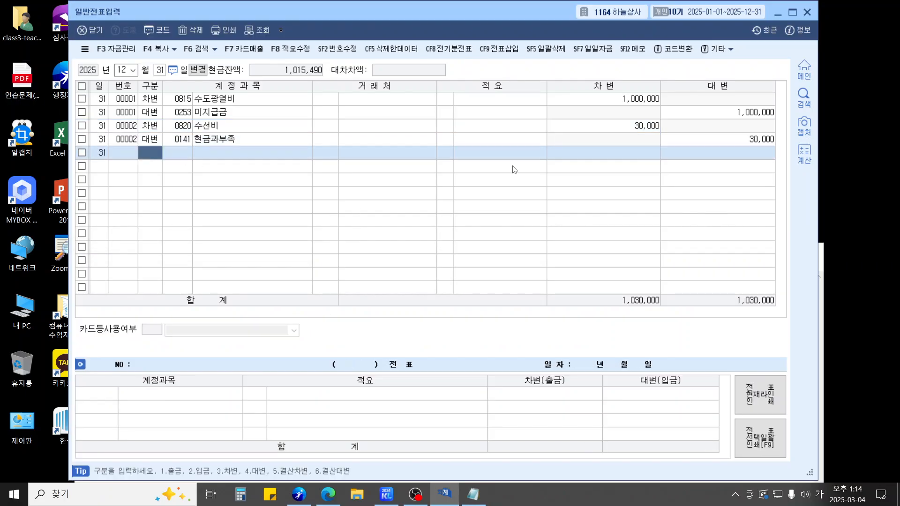
type("3")
key("Return")
type("이자바")
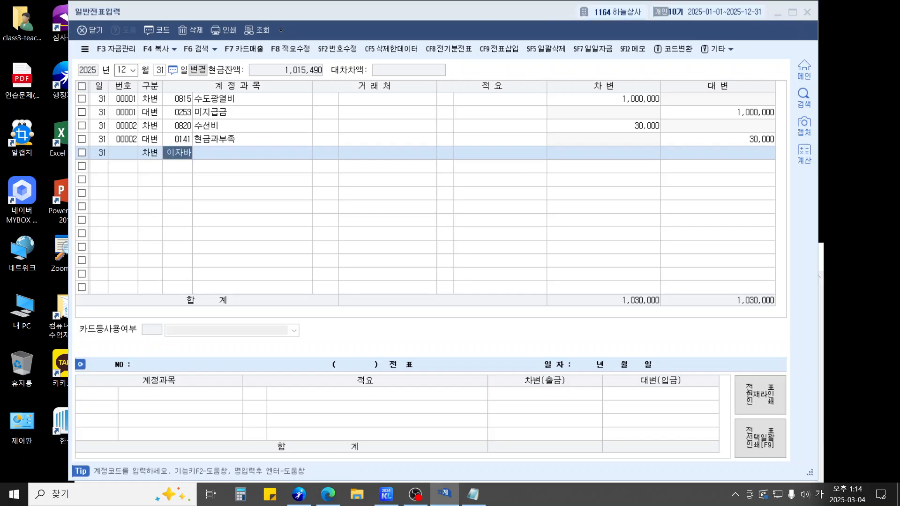
key("Return")
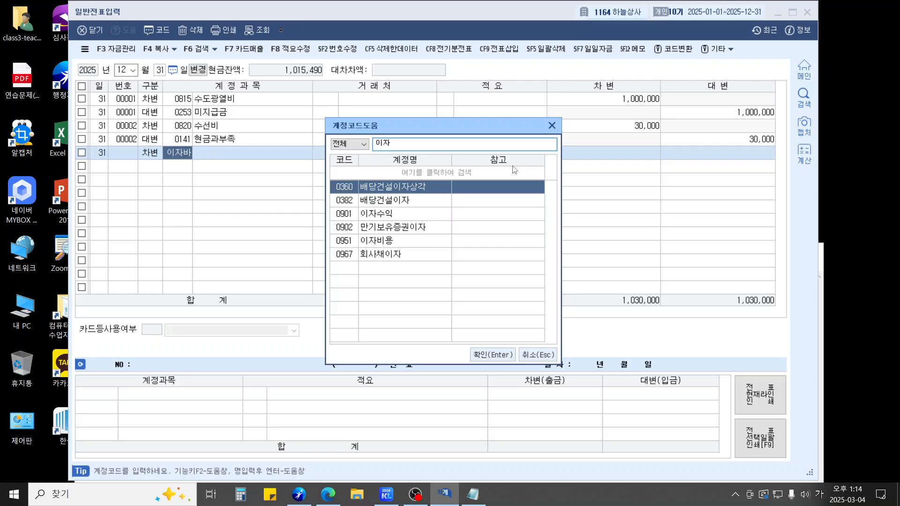
key("Down")
key("Down")
key("Down")
key("Down")
key("Return")
key("Return")
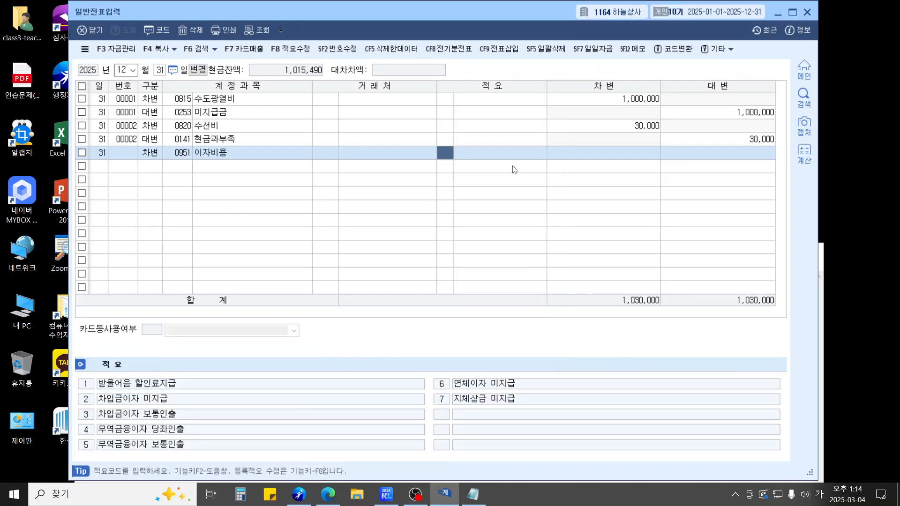
key("Return")
type("1000000")
key("Return")
- Add a 대변 line for 미지급비용 (0262) of 1,000,000 without a 거래처 to the third December 31 voucher
type("4")
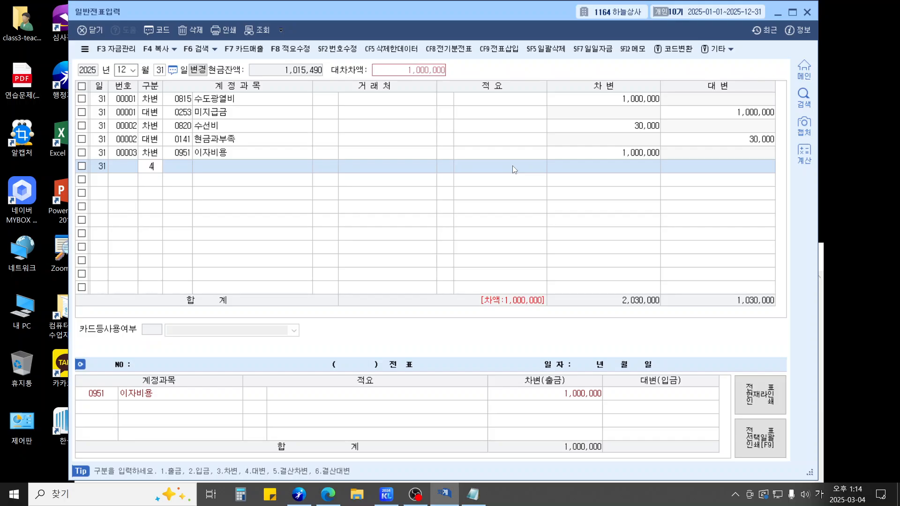
key("Return")
type("미지")
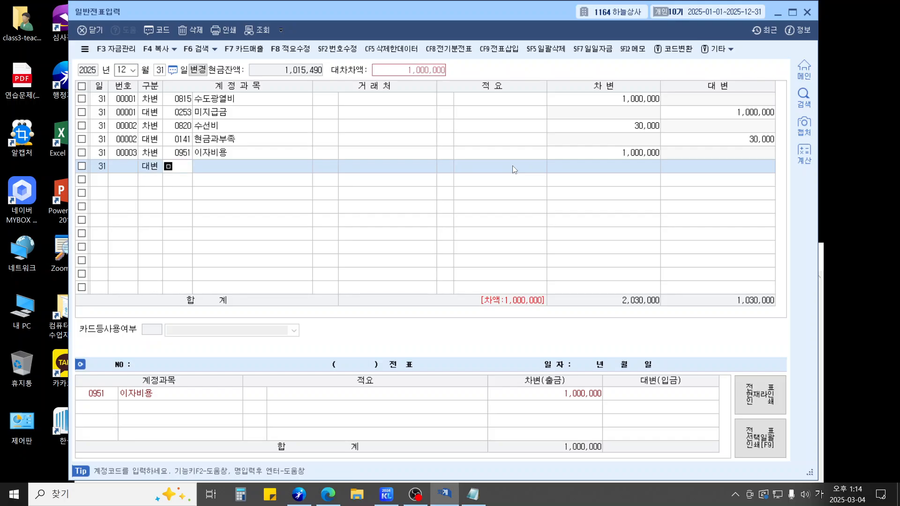
key("Return")
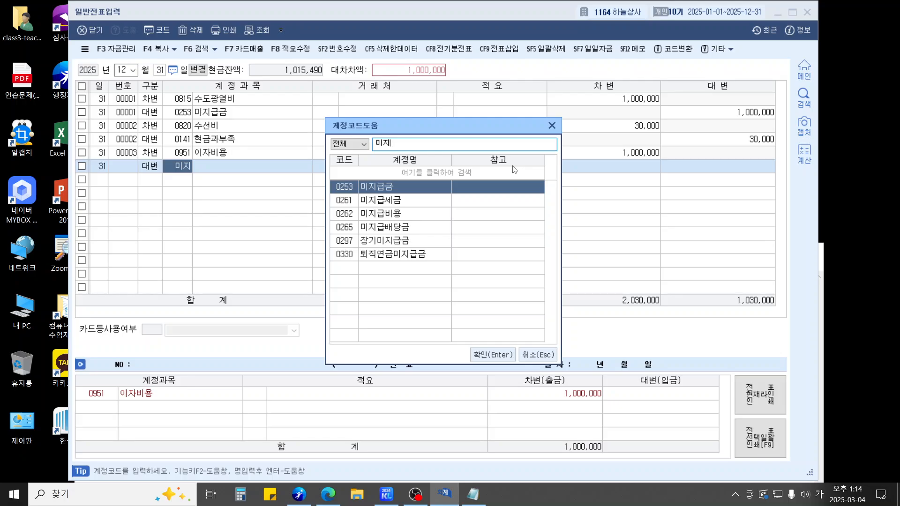
key("Down")
key("Down")
key("Return")
key("Return")
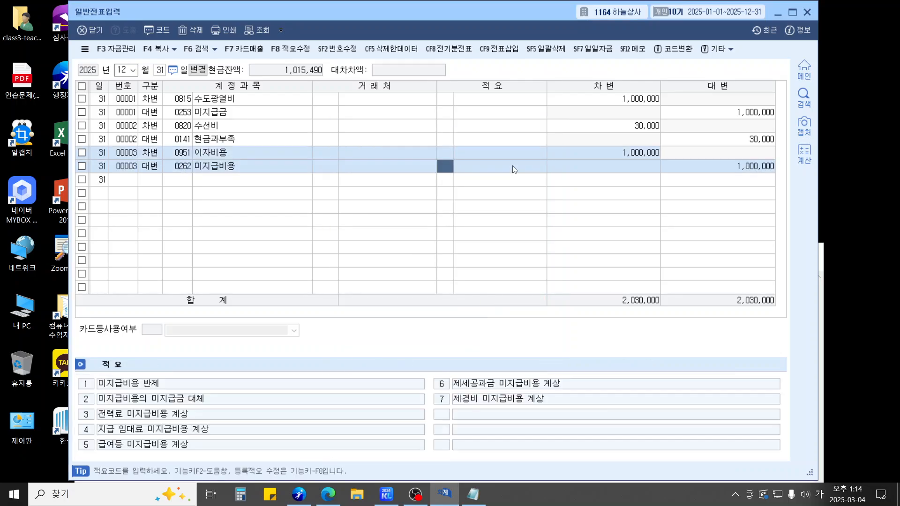
key("Return")
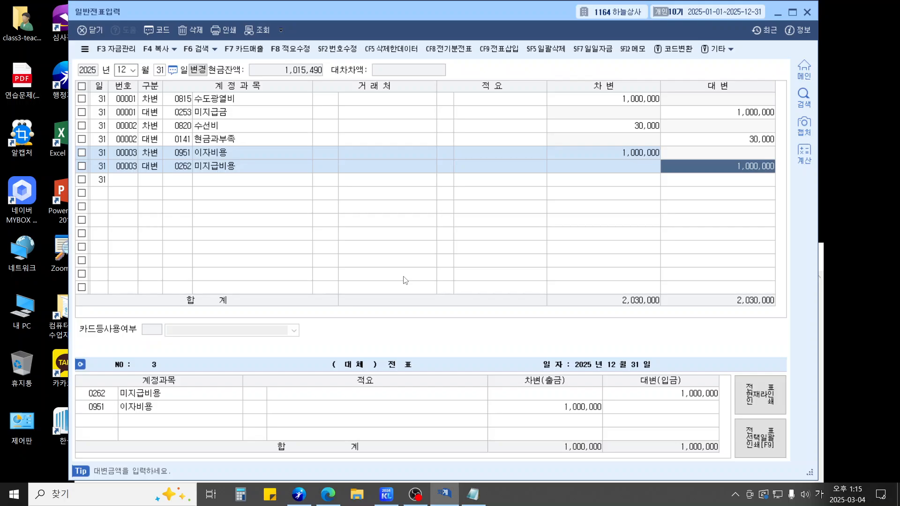
- Leave the voucher entry, put the note away and load 결산자료입력 for January to December 2025 with the default 매출원가 settings
key("Escape")
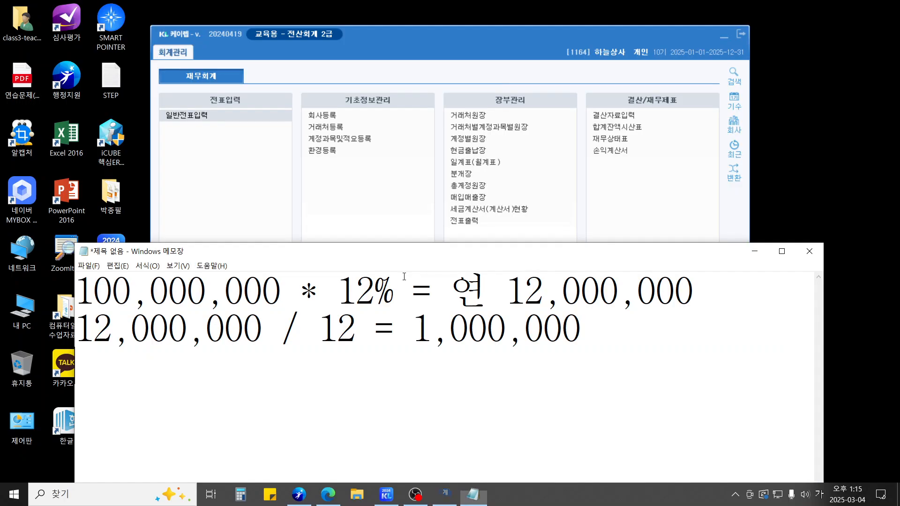
left_click(761, 251)
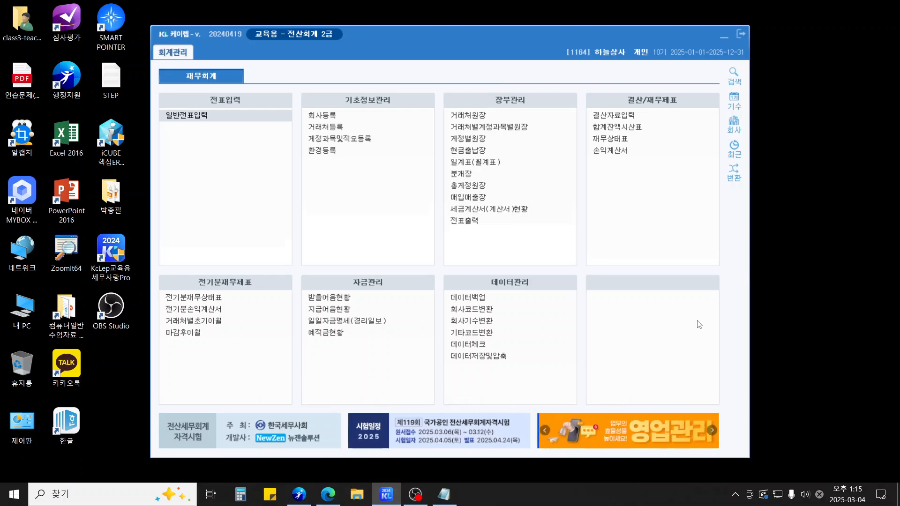
left_click(612, 115)
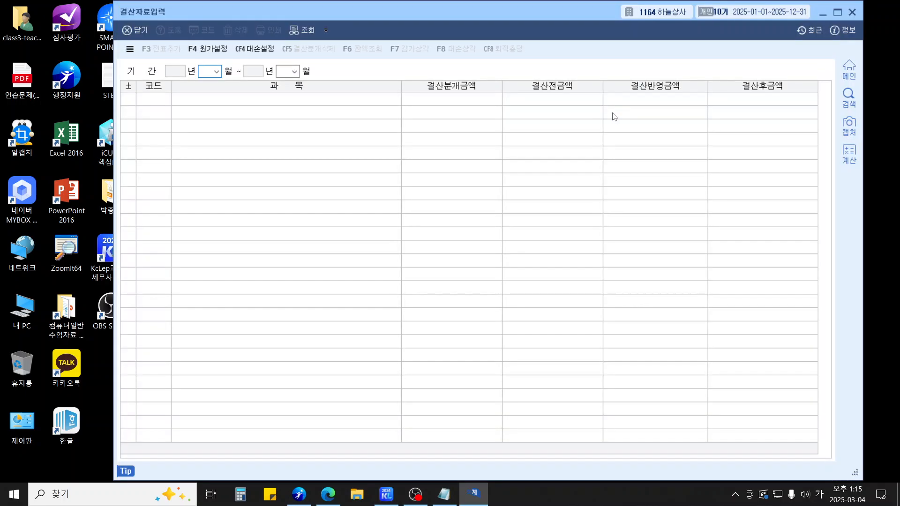
type("01")
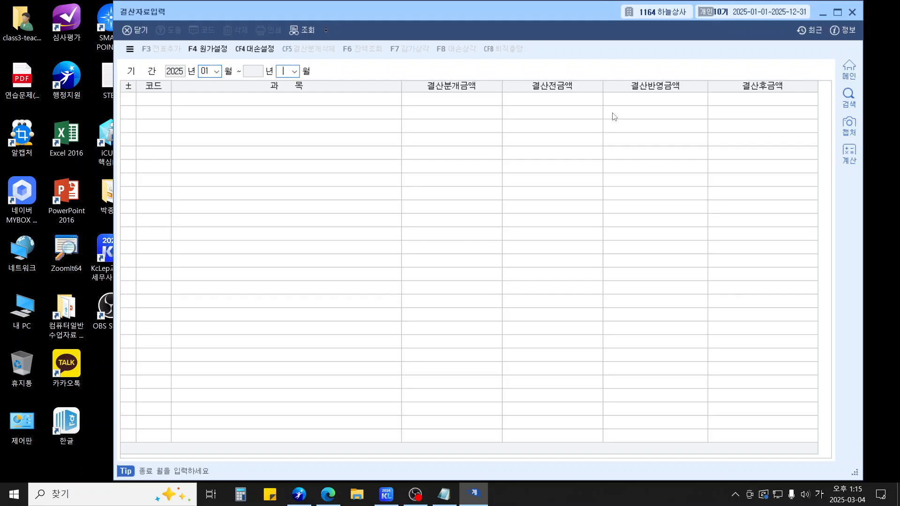
type("12")
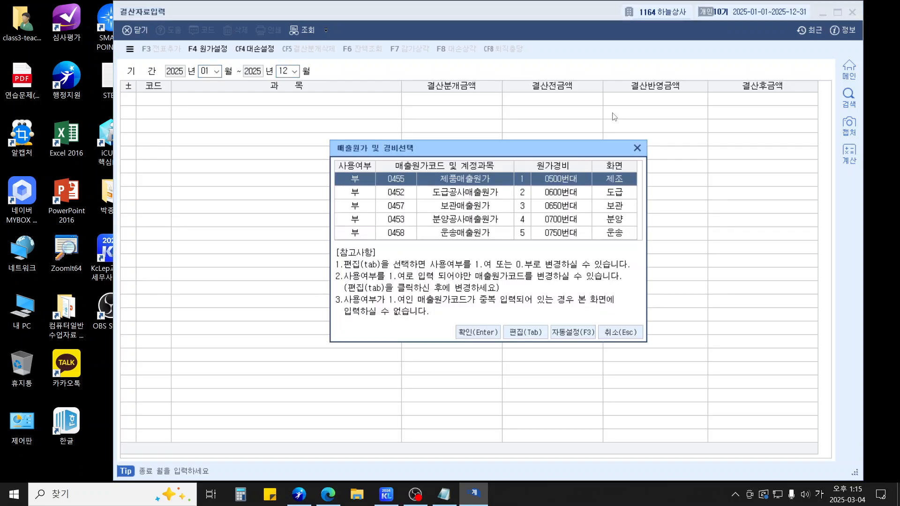
key("Return")
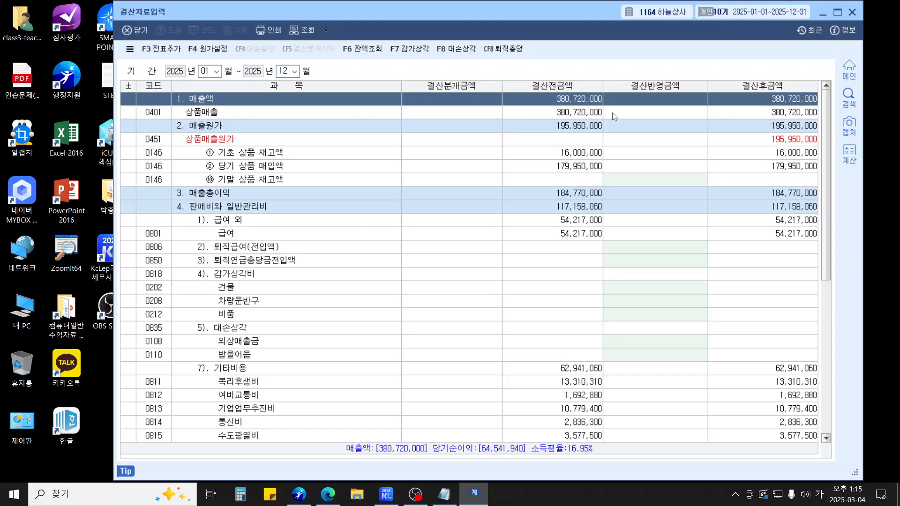
- Enter 15,000,000 as the 결산반영금액 of 기말 상품 재고액, add the closing entries to the general vouchers and close 결산자료입력
left_click(611, 181)
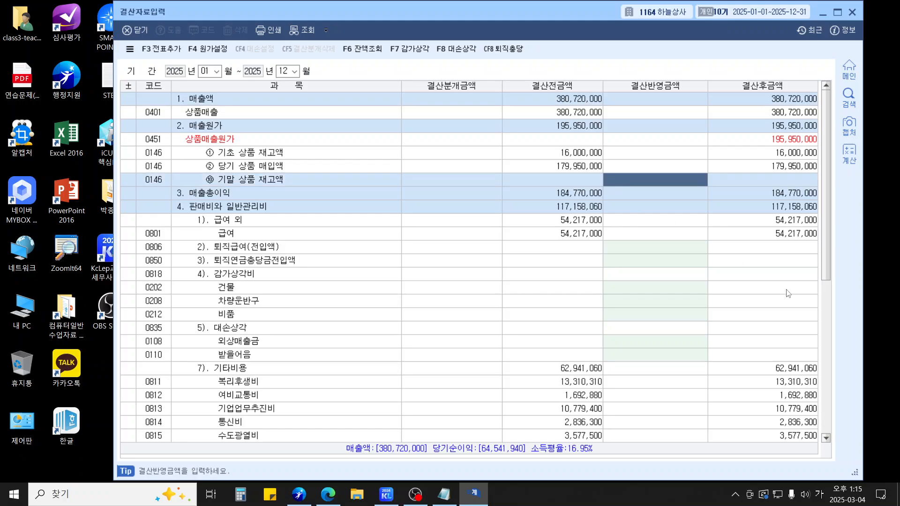
type("15000000")
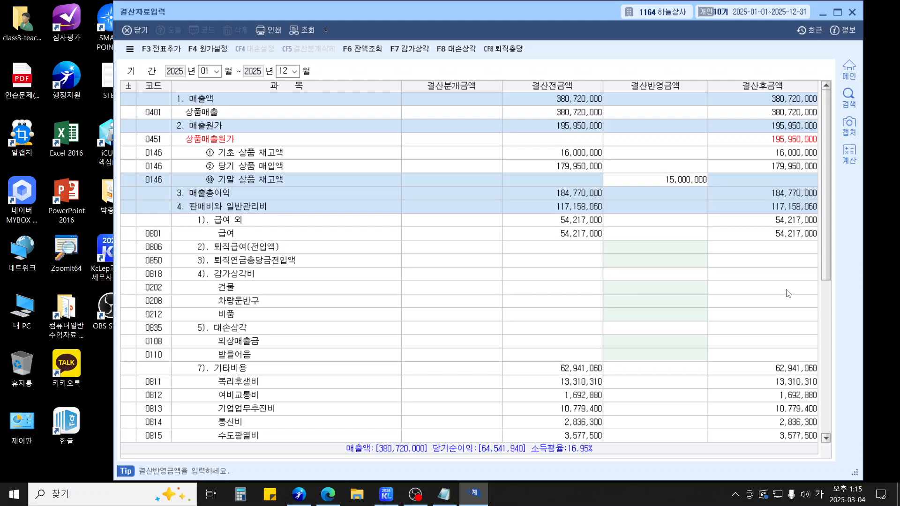
key("Return")
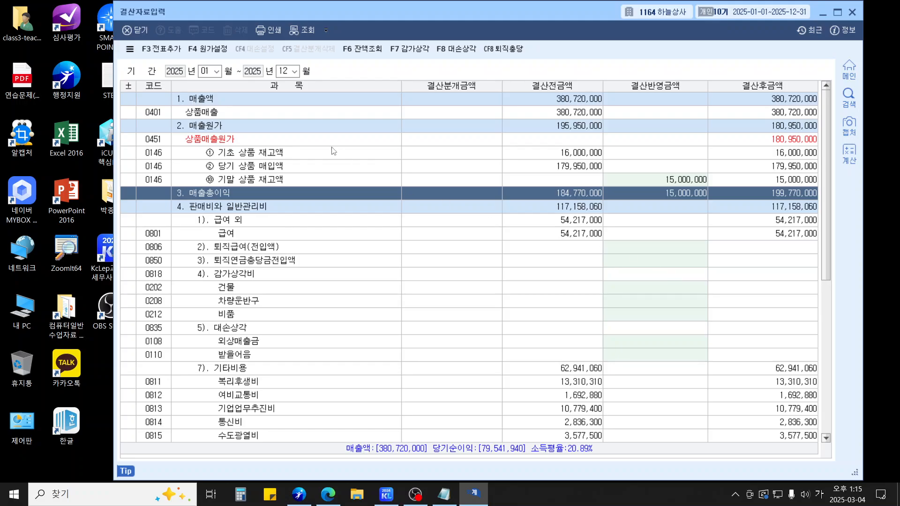
left_click(157, 55)
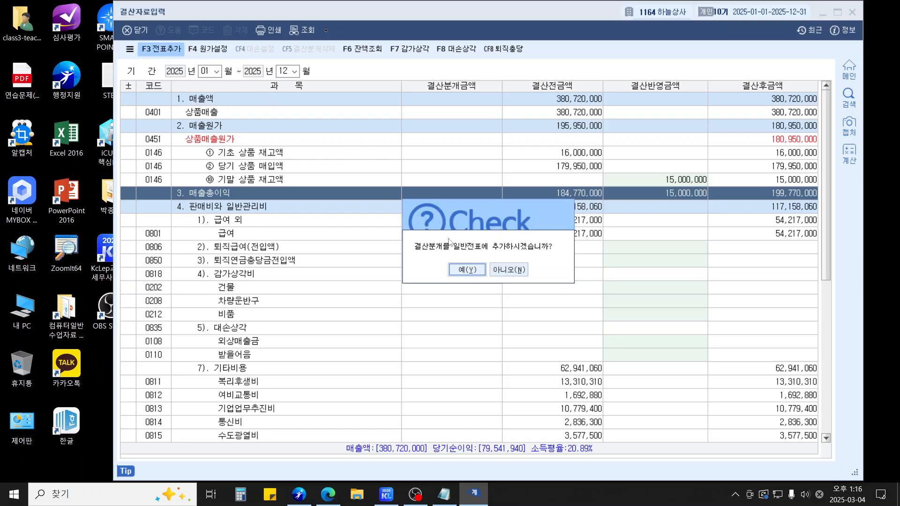
left_click(467, 270)
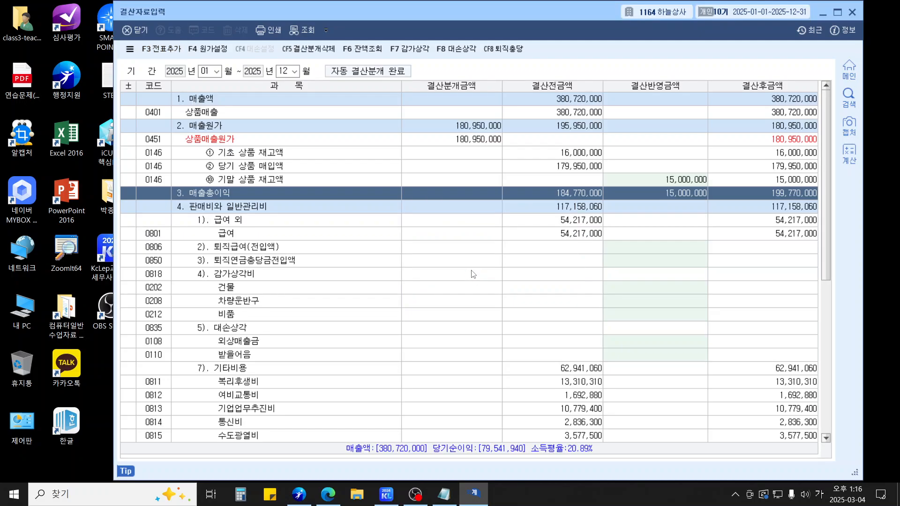
key("Escape")
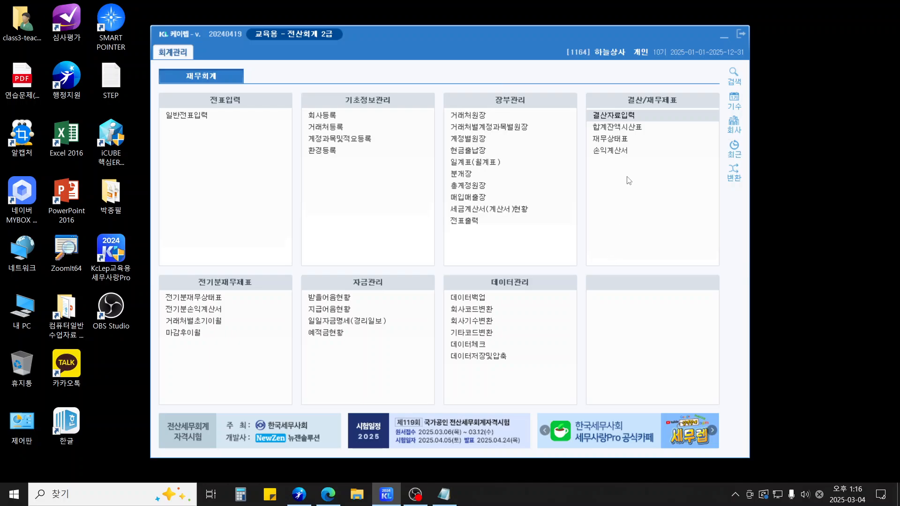
- Load the 손익계산서 for December 2025 and add its closing entries to the general vouchers
left_click(629, 151)
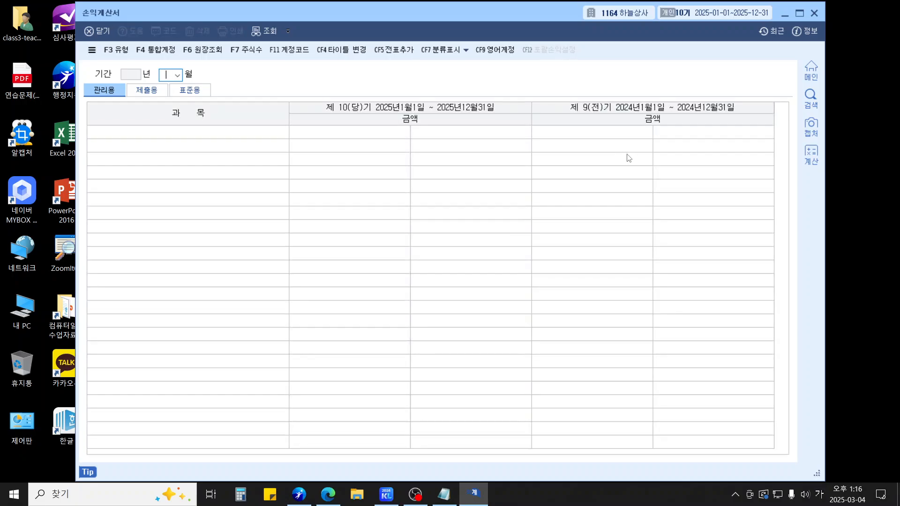
type("12")
key("Return")
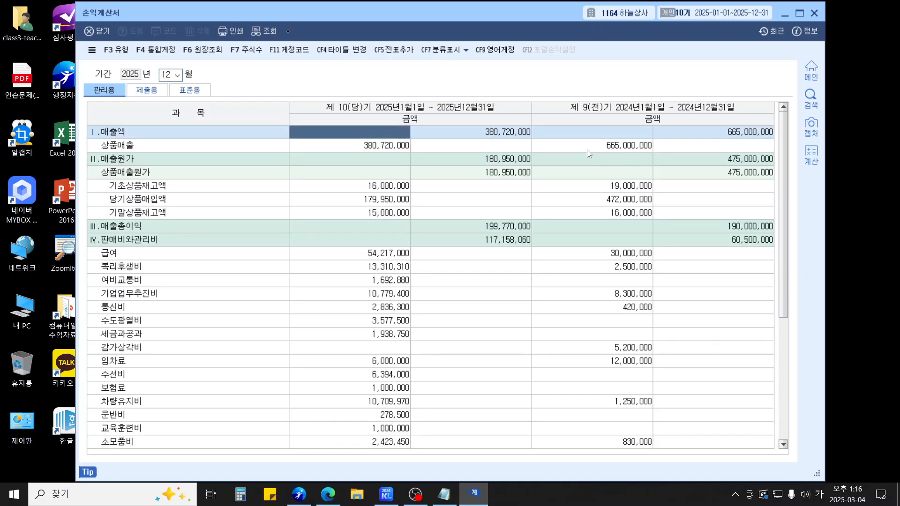
left_click(381, 55)
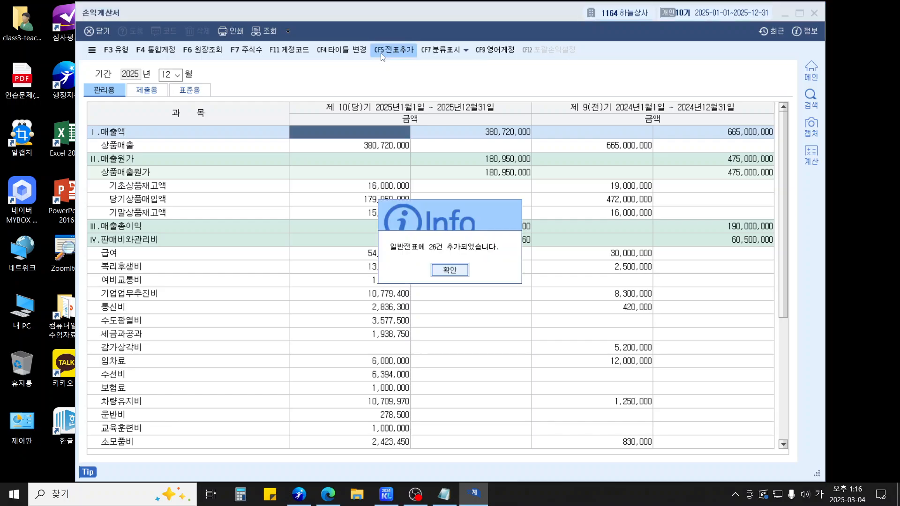
left_click(459, 271)
scroll(457, 271, "down", 5)
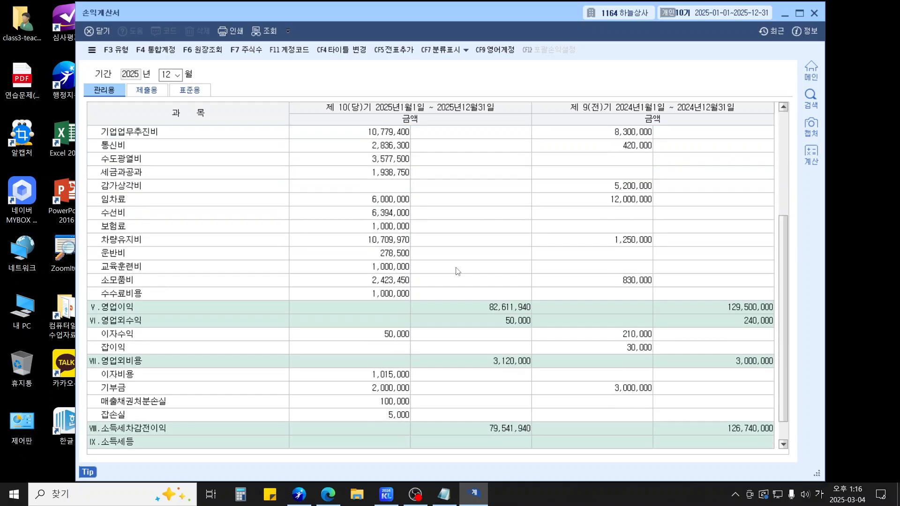
- Check the 당기순이익 for the current period at the end of the December 2025 손익계산서 and close the statement
left_click(478, 442)
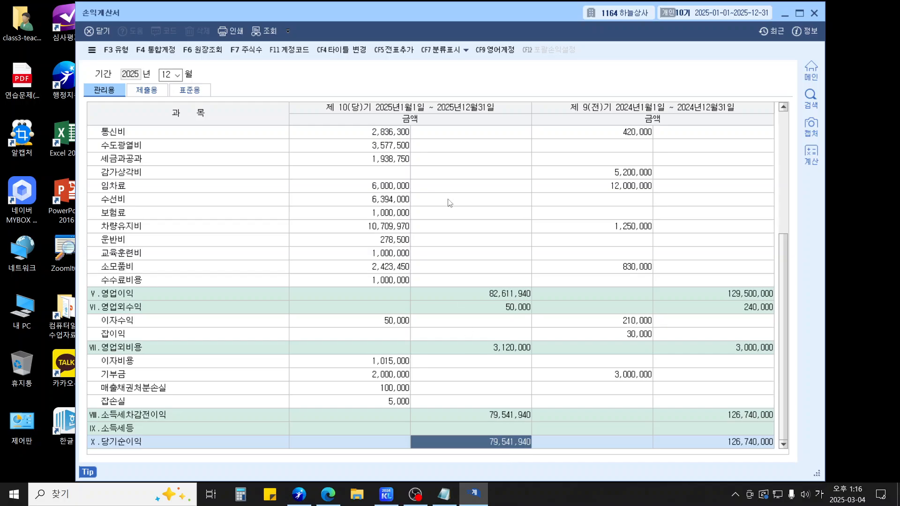
key("Escape")
key("Escape")
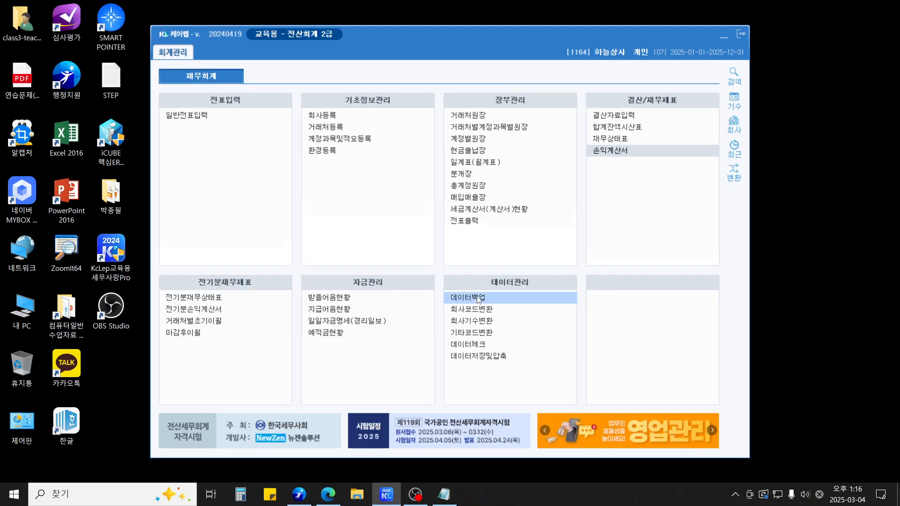
- Load the 재무상태표 for December 2025, compare the 자본금 of both periods with the 당기순이익, and close it
left_click(643, 141)
type("12")
key("Return")
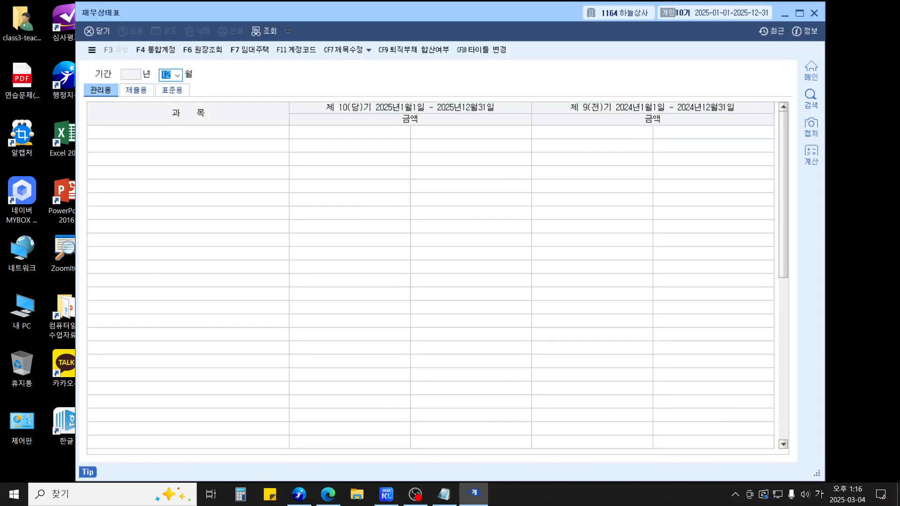
scroll(453, 254, "down", 8)
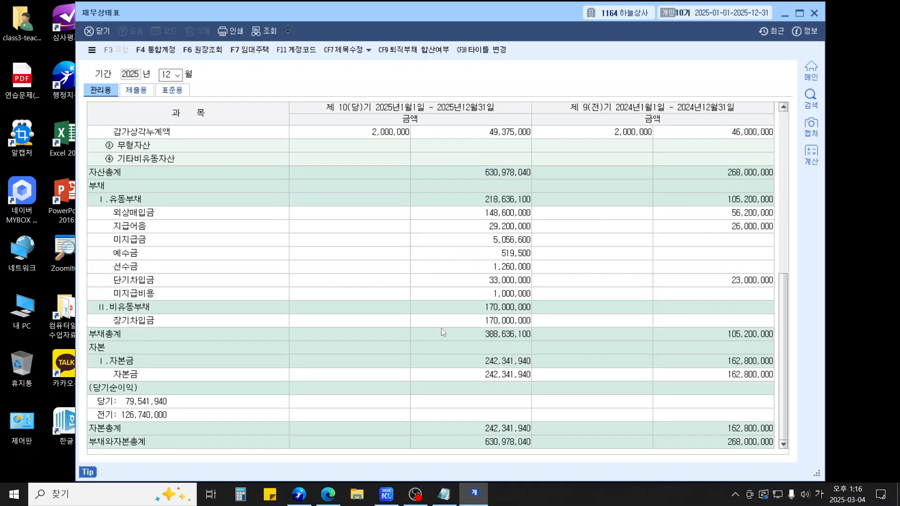
left_click(486, 375)
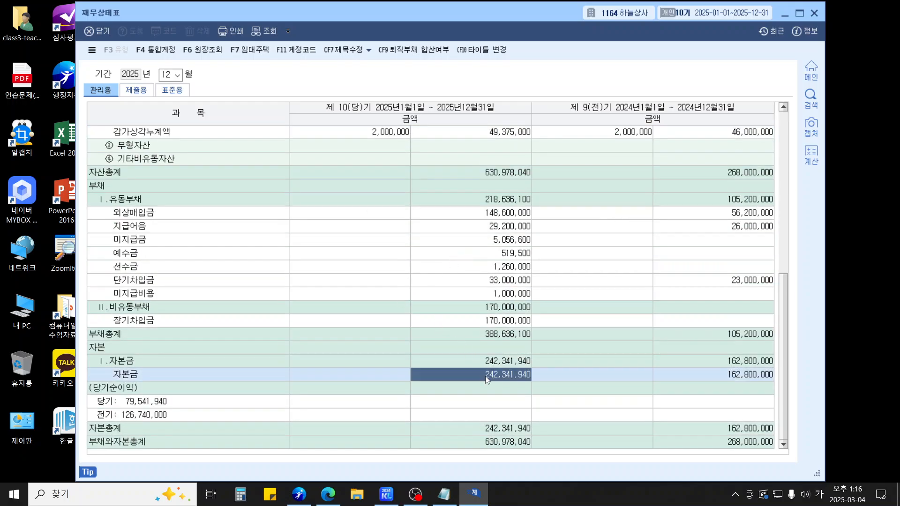
left_click(720, 373)
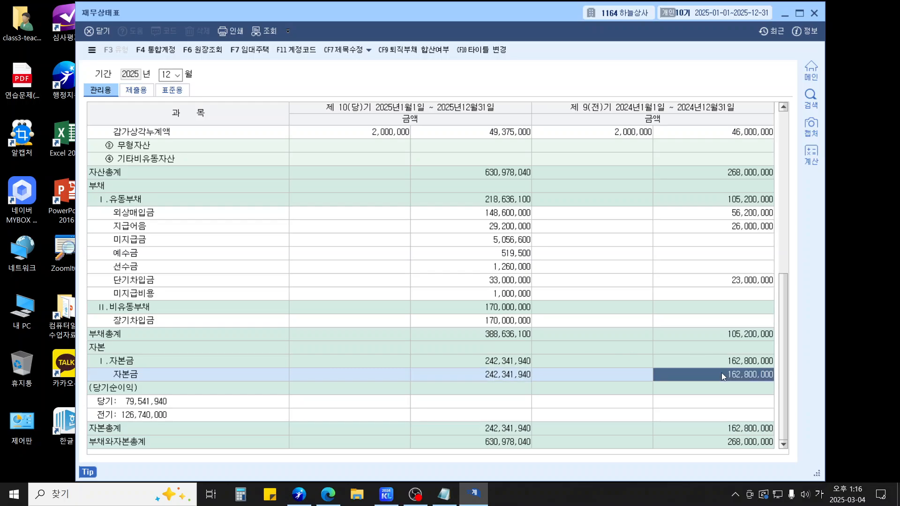
left_click(136, 405)
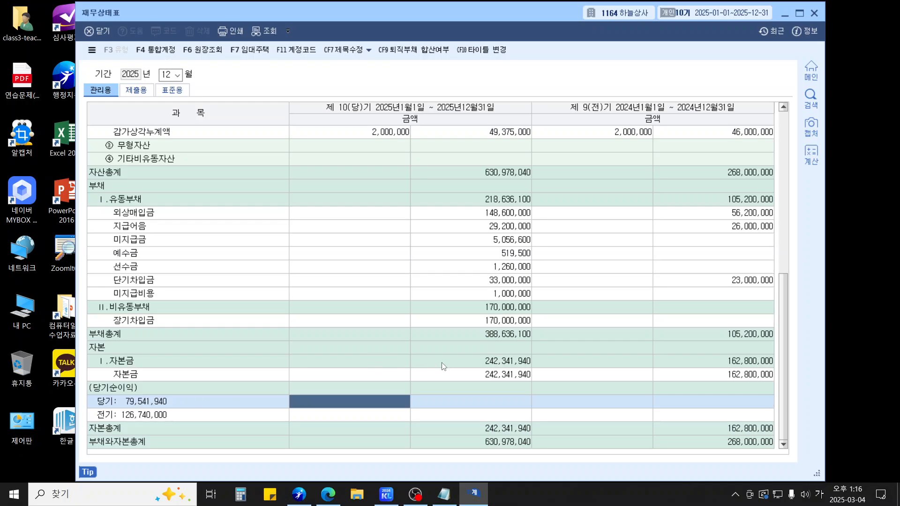
left_click(456, 374)
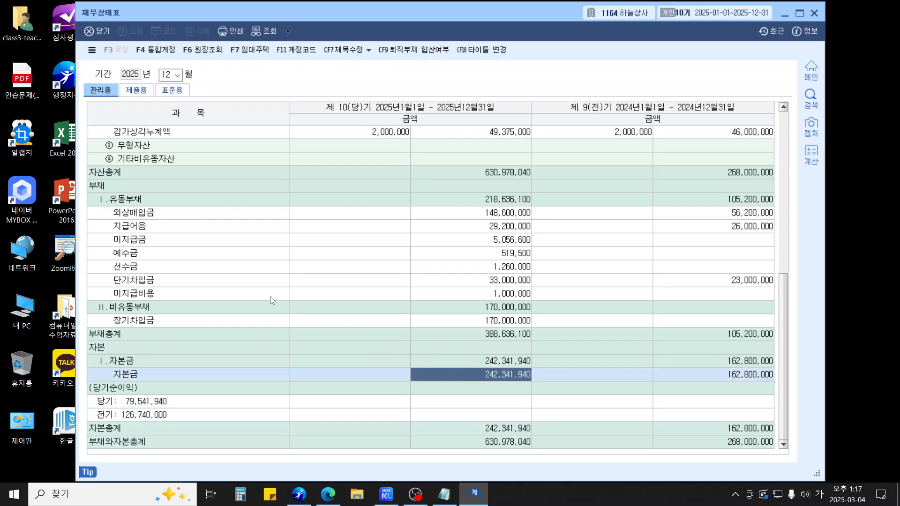
key("Escape")
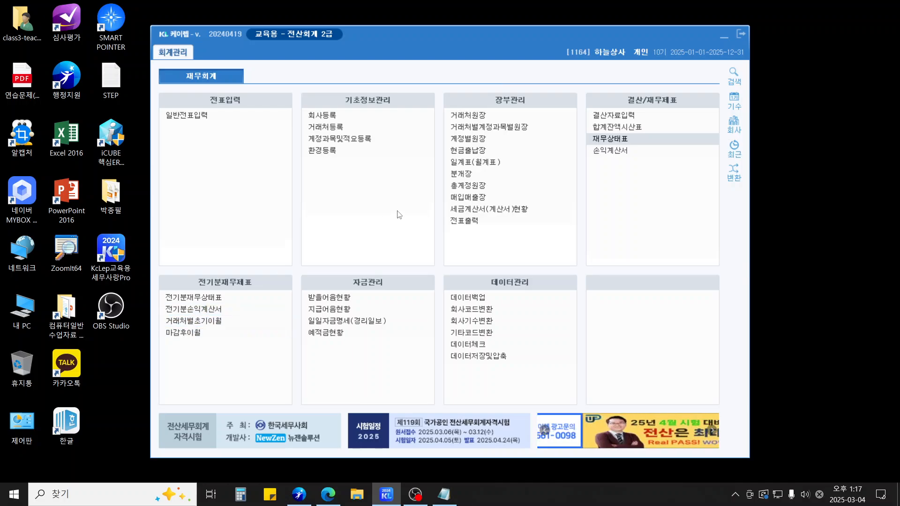
- Open the monthly 총계정원장 and set its period to January 1 through June 30, 2025
left_click(484, 186)
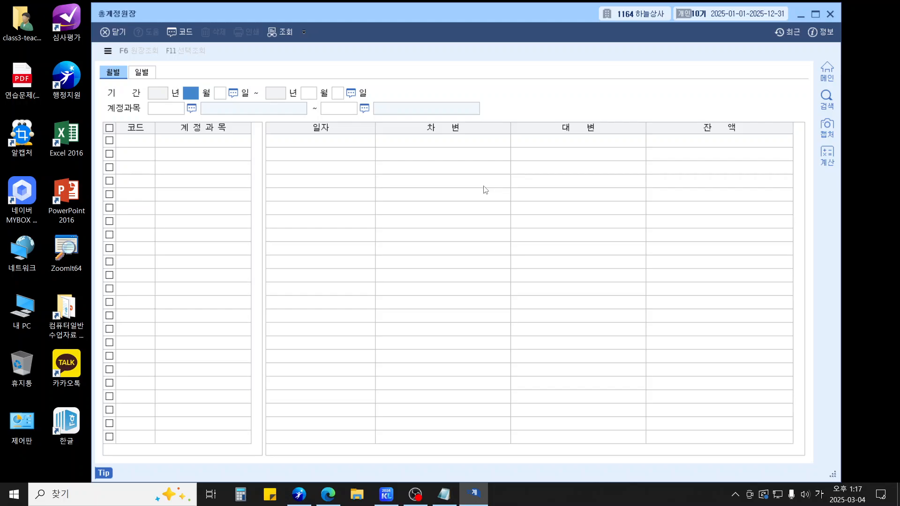
type("1")
key("Return")
key("Return")
type("6")
key("Return")
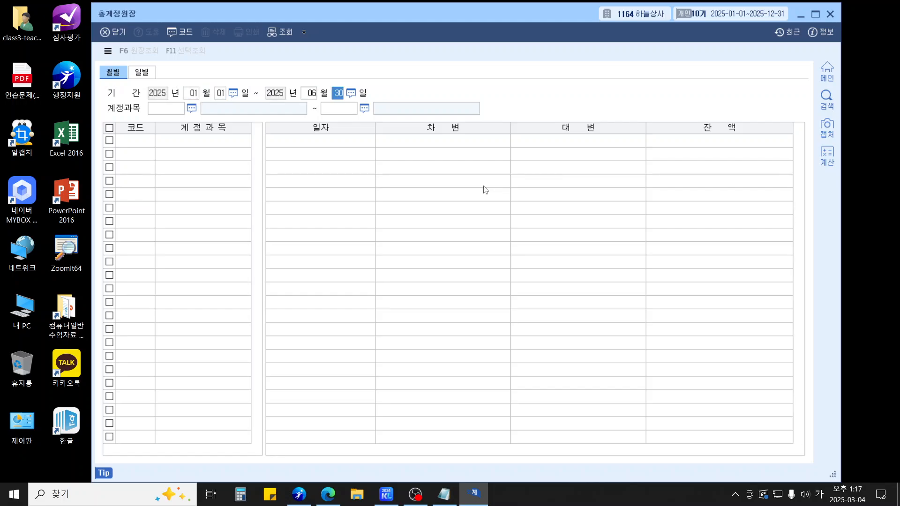
key("Return")
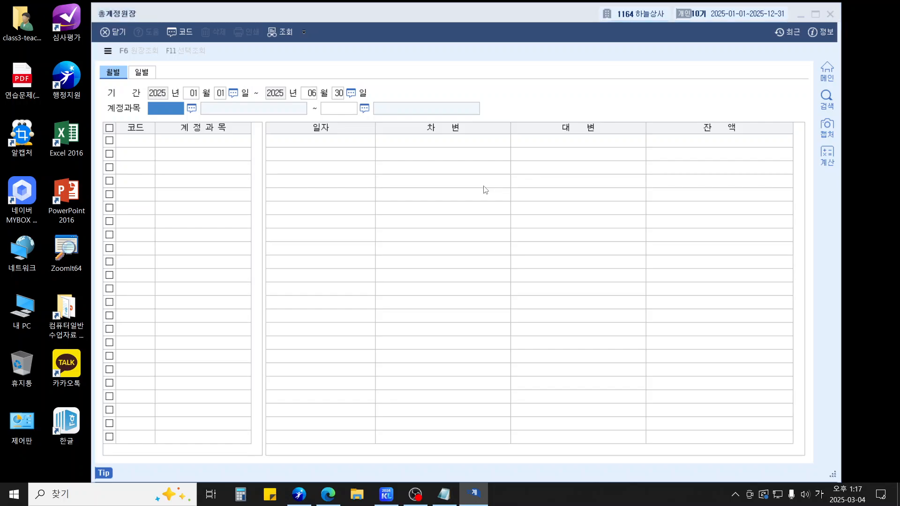
- Query the 총계정원장 for the 판매관리비 account 기업업무추진비, using 0813 as both start and end of the 계정과목 range
key("F2")
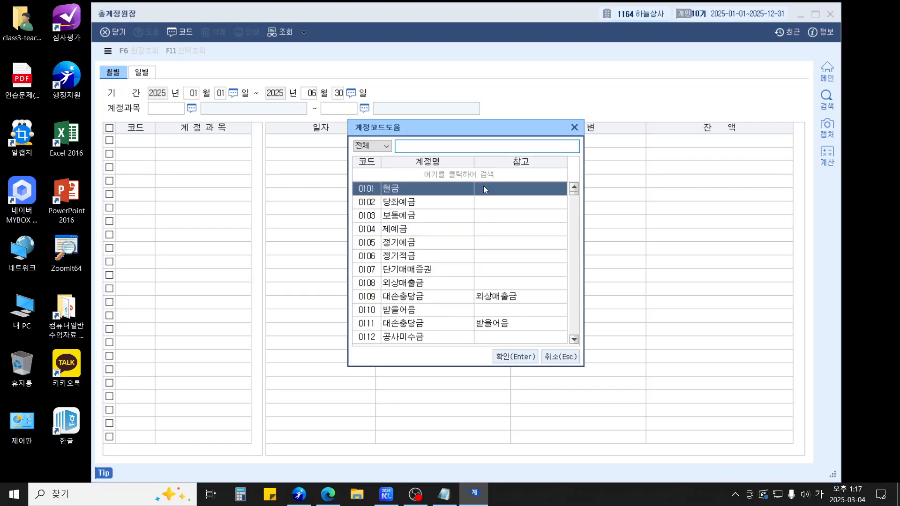
type("기업")
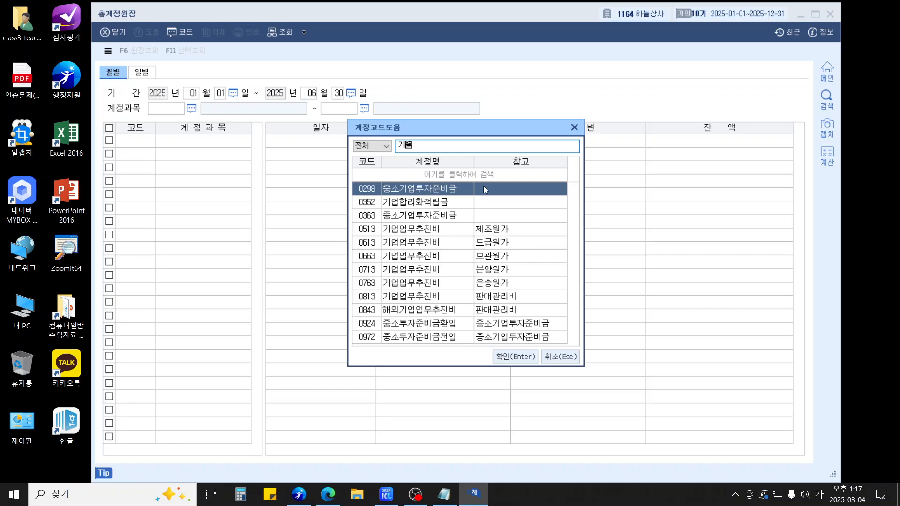
key("Down")
key("Down")
key("Down")
key("Down")
key("Down")
key("Down")
key("Down")
key("Down")
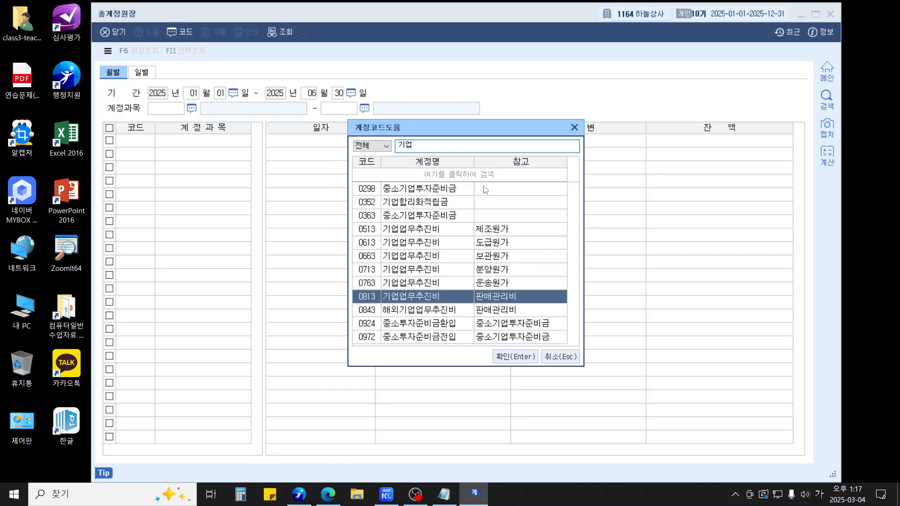
key("Return")
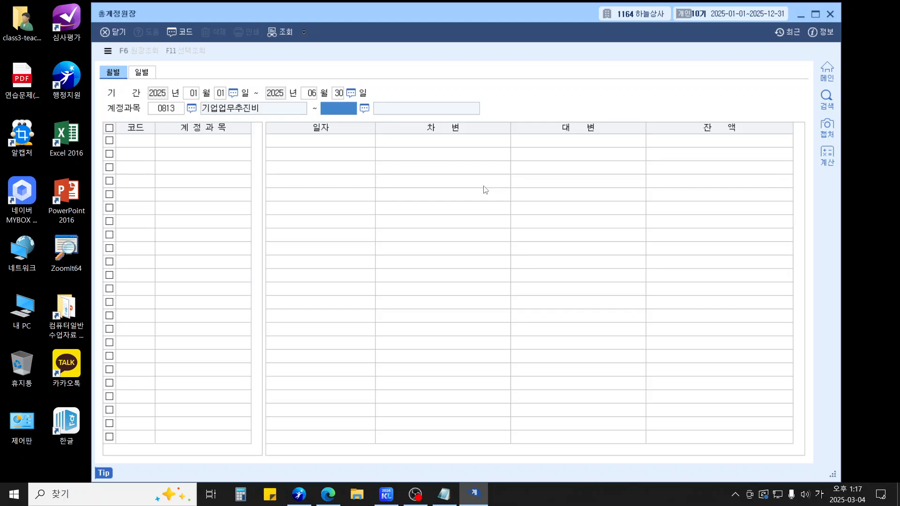
type("813")
key("Return")
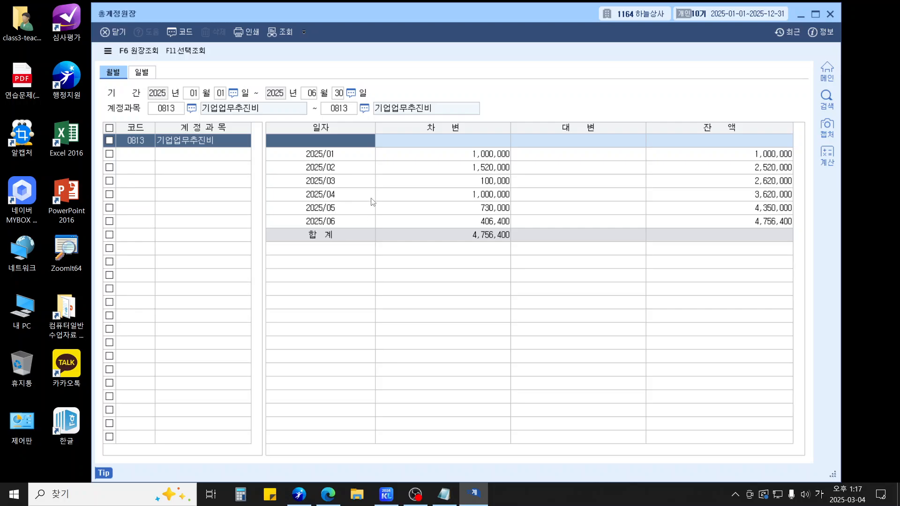
- Examine the monthly 차변 amounts of 기업업무추진비, mark the 2025/02 row with a rectangle, and close the 총계정원장
key("ctrl+1")
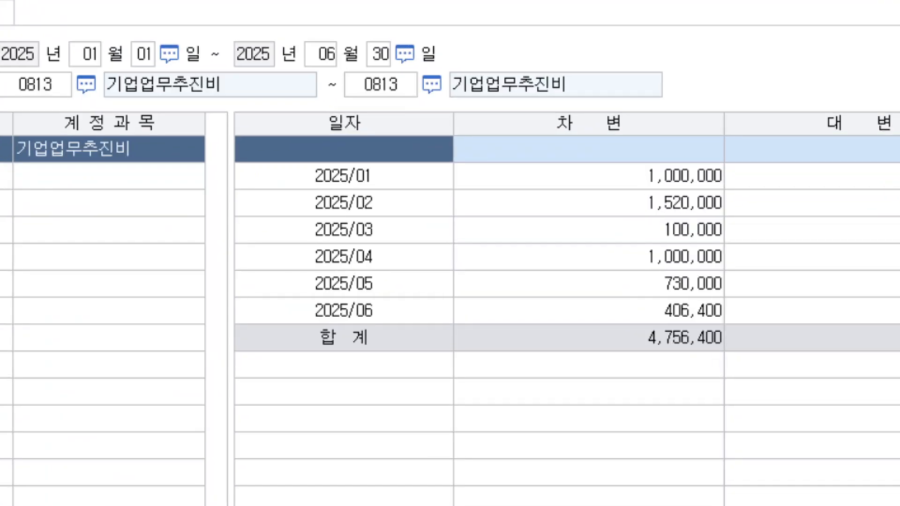
left_click(450, 253)
mouse_move(288, 188)
left_mouse_down()
mouse_move(458, 224)
mouse_move(749, 218)
left_mouse_up()
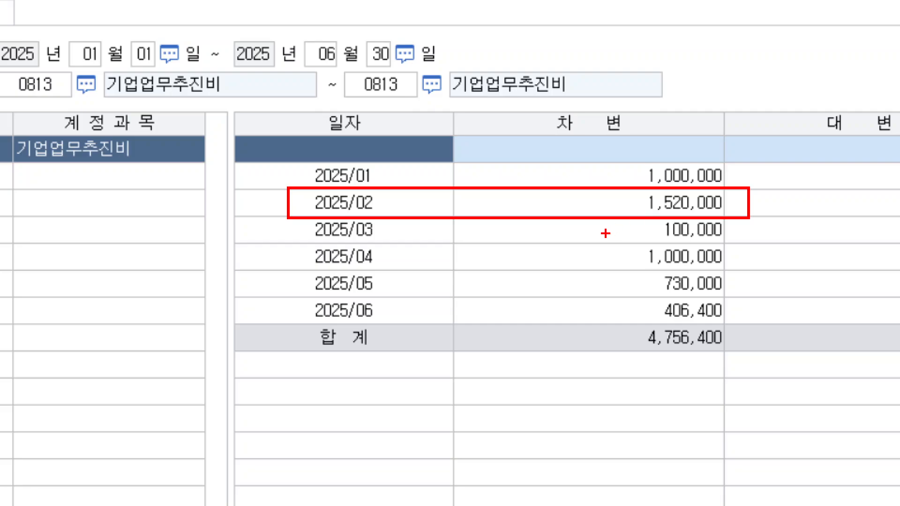
key("Escape")
key("Escape")
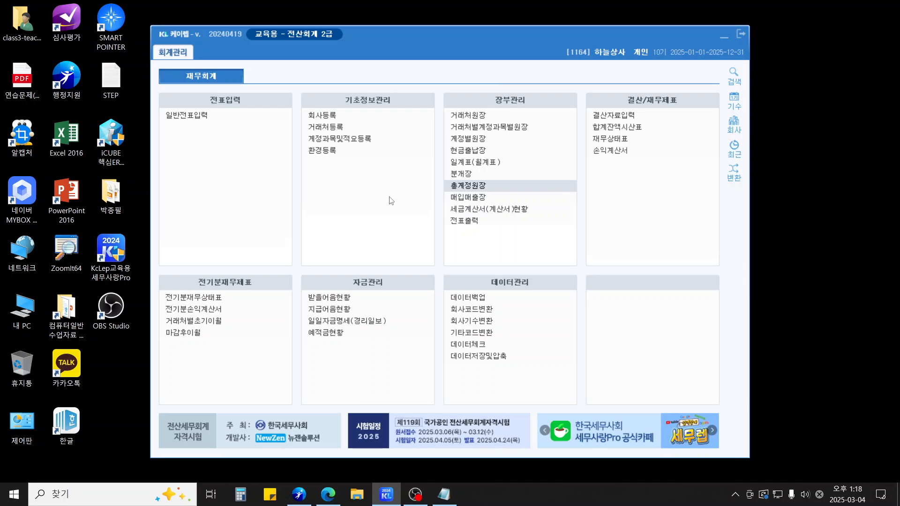
- Load the 손익계산서 for May 2025, examine the current-period 급여 amount under 판매비와관리비, and close the statement
left_click(613, 151)
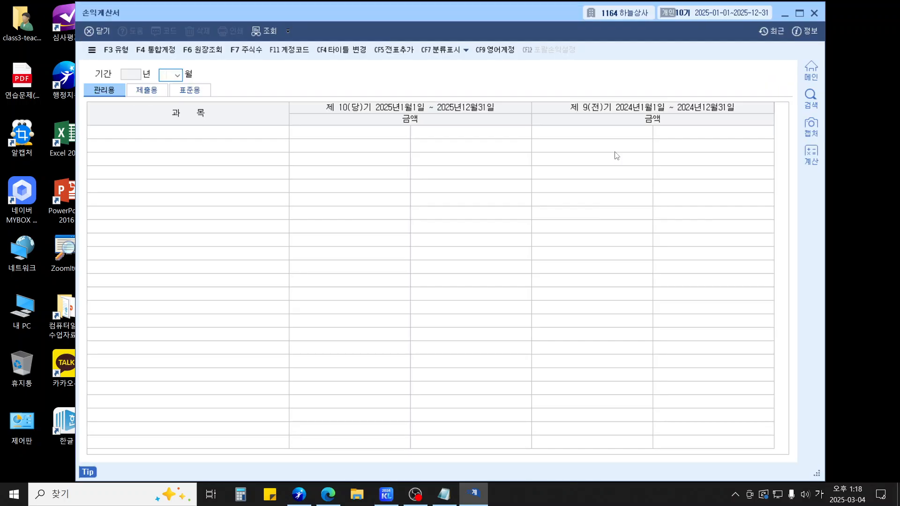
type("05")
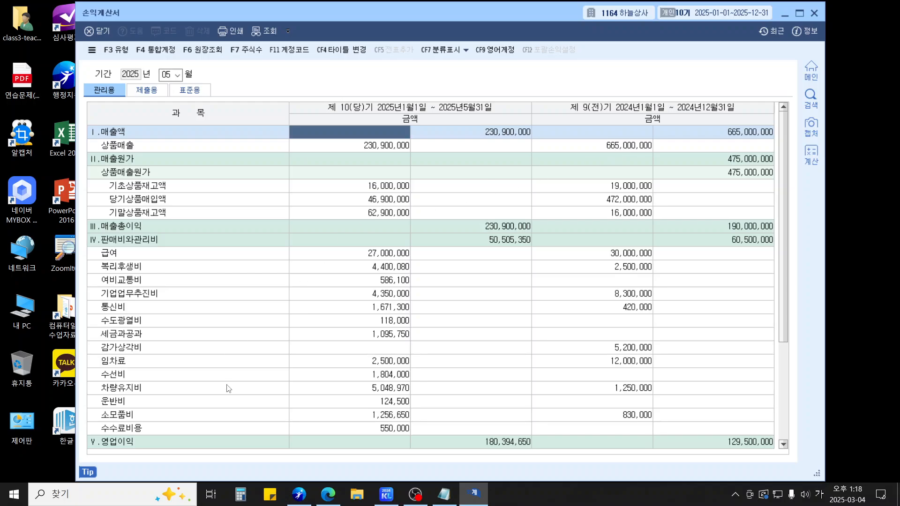
left_click(223, 261)
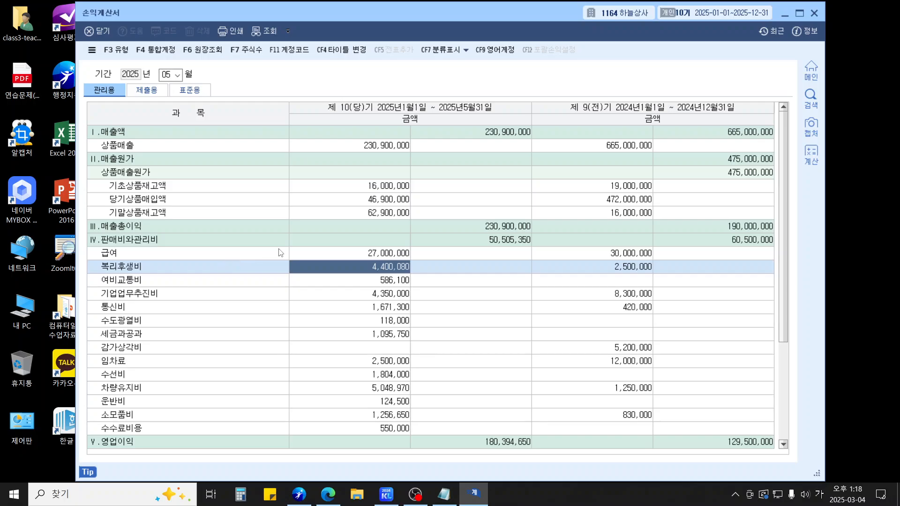
left_click(379, 251)
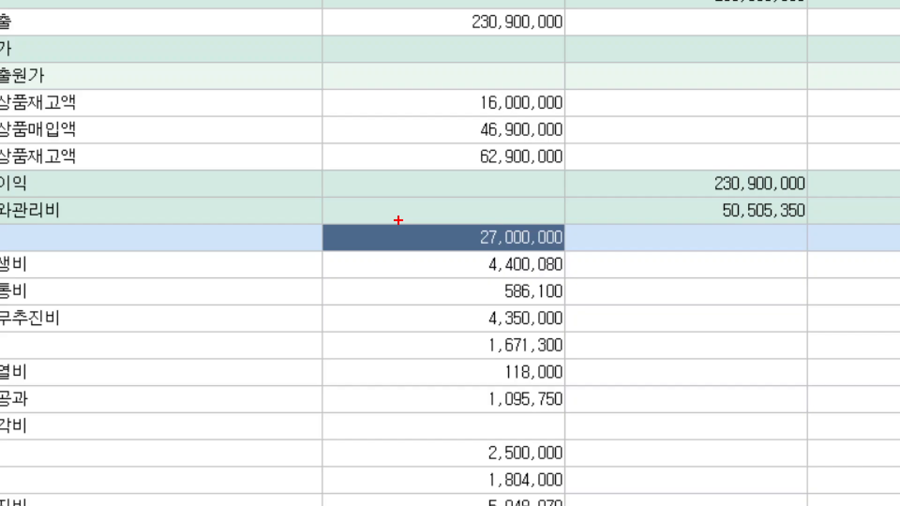
left_click_drag(408, 228, 551, 252)
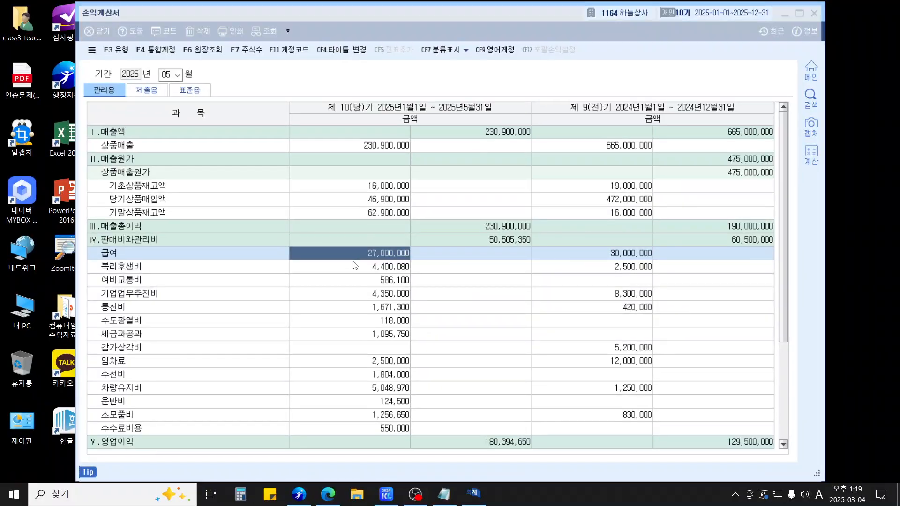
key("Escape")
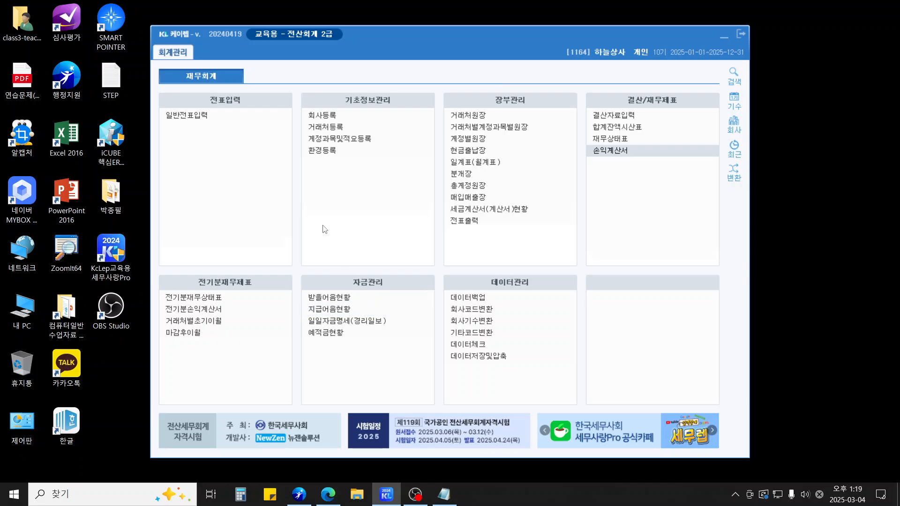
- Open the 잔액 view of the 거래처원장 and set its period to January 1 through June 30, 2025
left_click(496, 115)
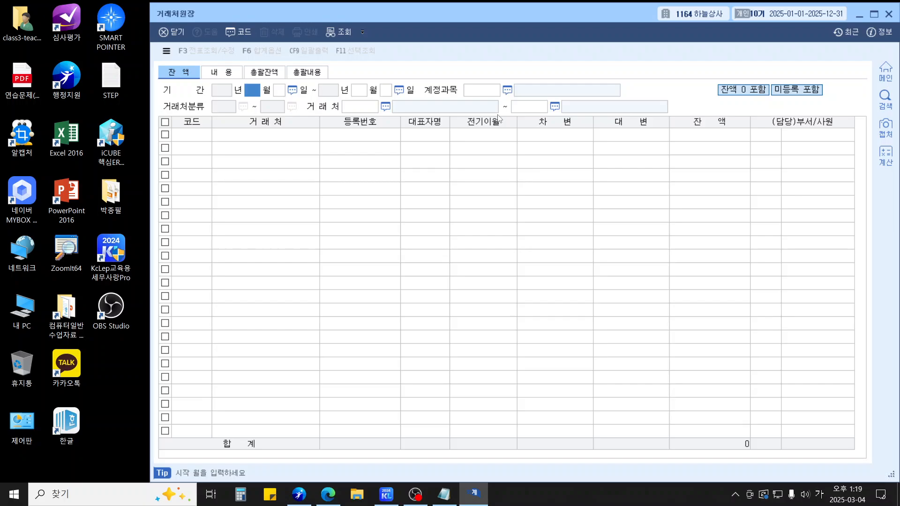
type("1")
key("Return")
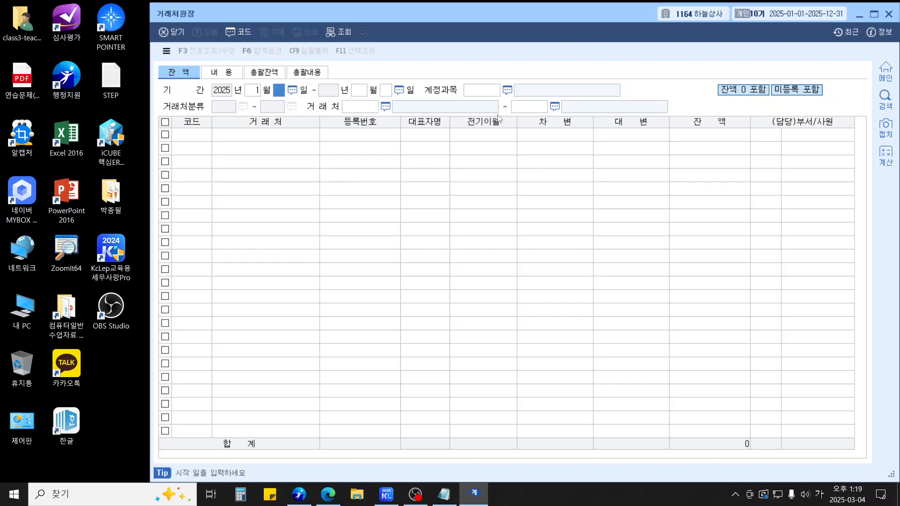
type("1")
key("Return")
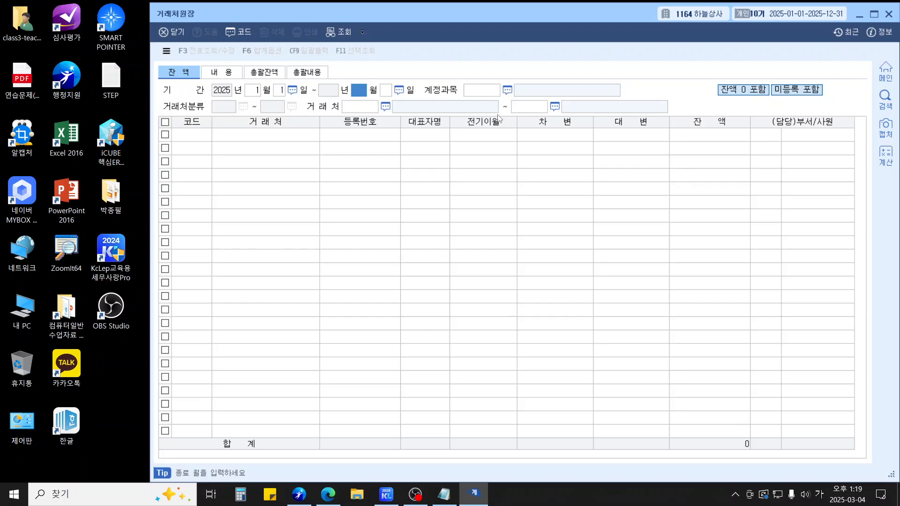
type("6")
key("Return")
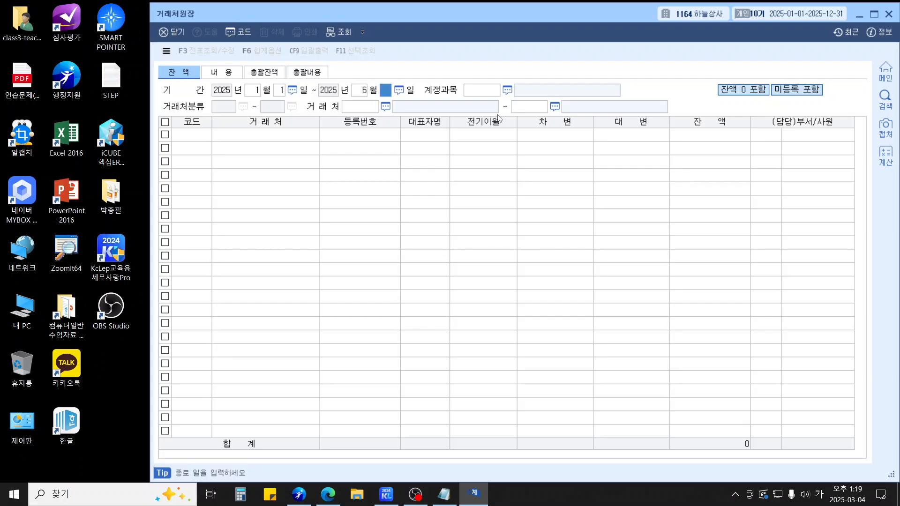
type("30")
key("Return")
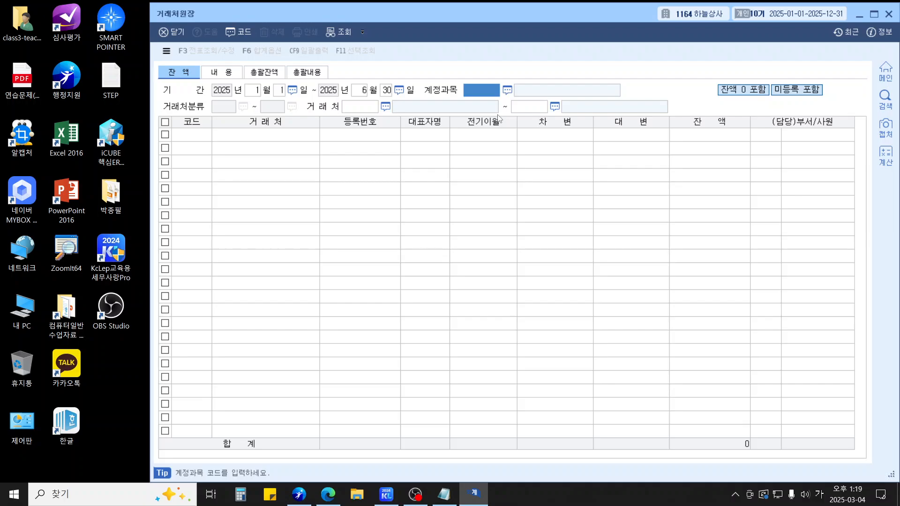
- Query the 거래처원장 for account 0108 외상매출금, with the 거래처 range from 00105 (주)사라 through 99602 농협카드
key("F2")
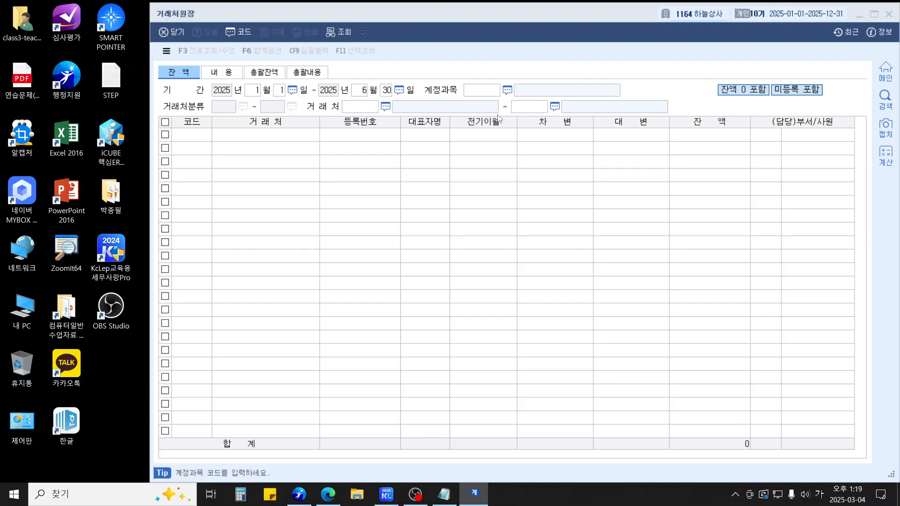
type("외상")
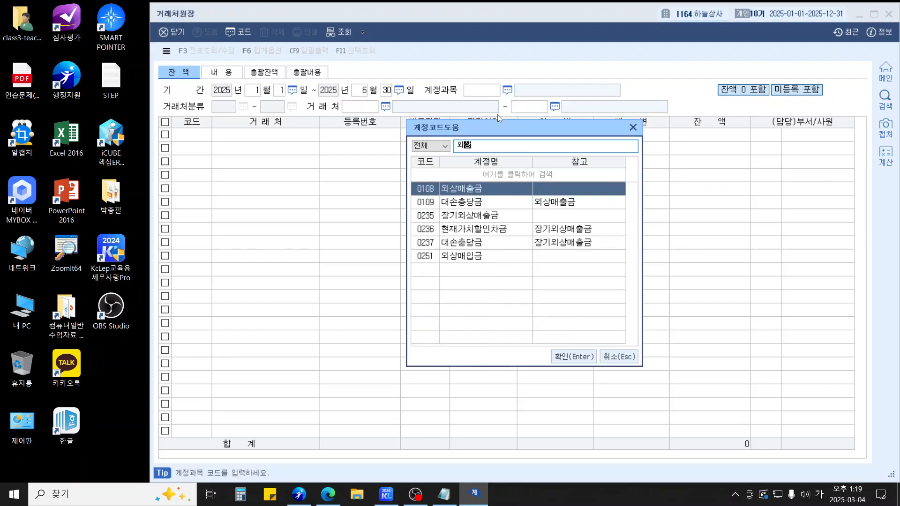
key("Return")
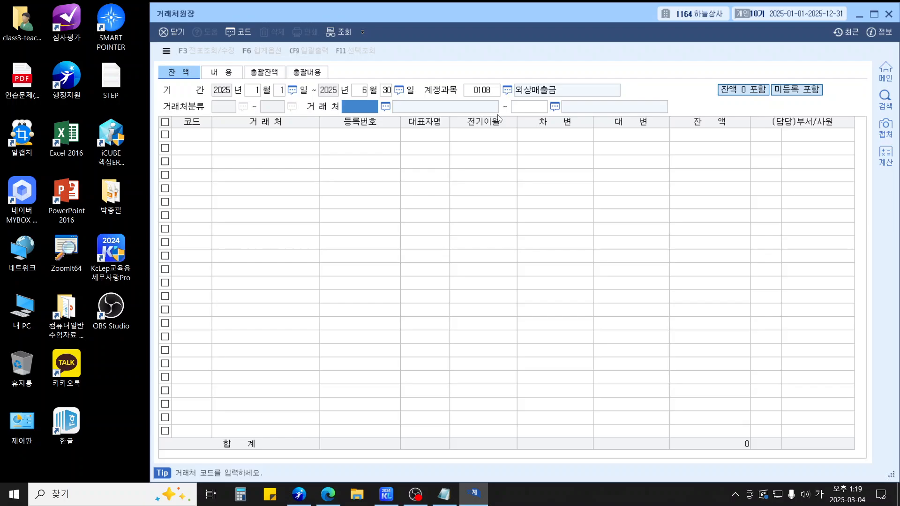
type("105")
key("Return")
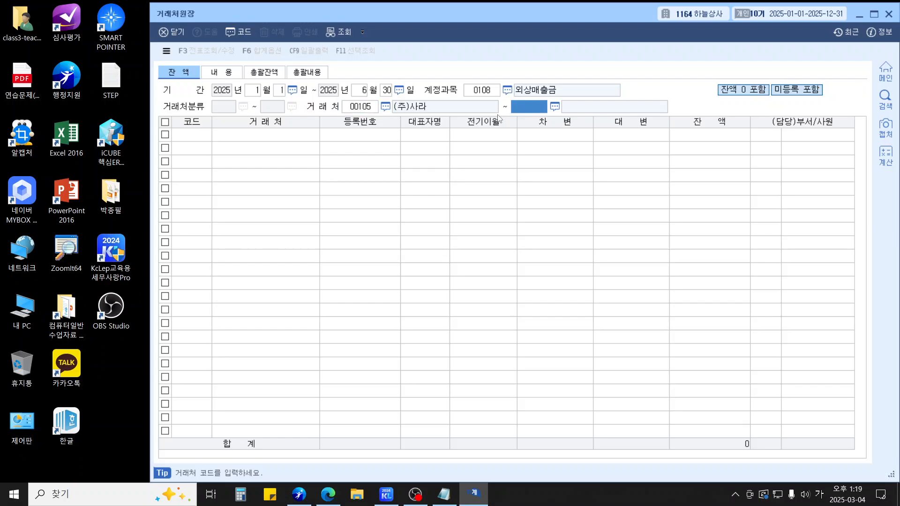
key("Return")
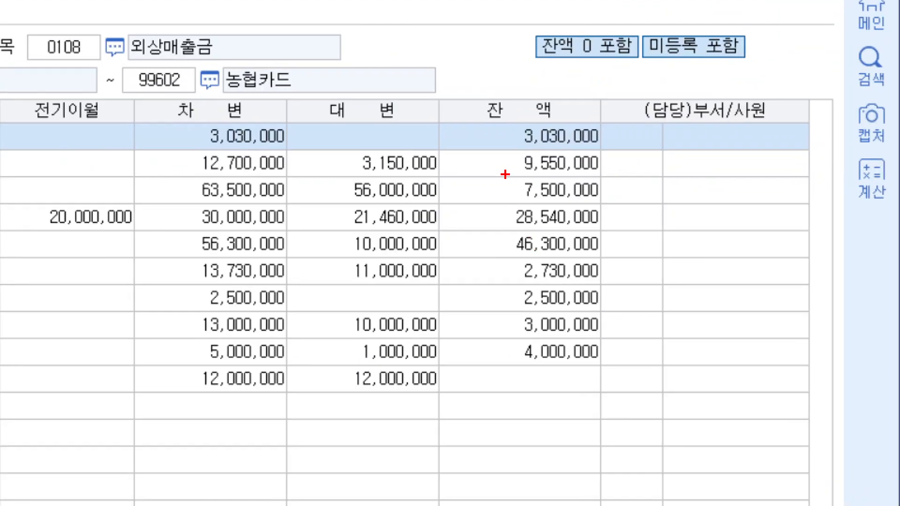
- Examine the 외상매출금 balances by 거래처, mark the 잔액 of 다주상사 with a rectangle, and close the 거래처원장
mouse_move(463, 220)
left_mouse_down()
mouse_move(491, 256)
mouse_move(504, 213)
left_mouse_up()
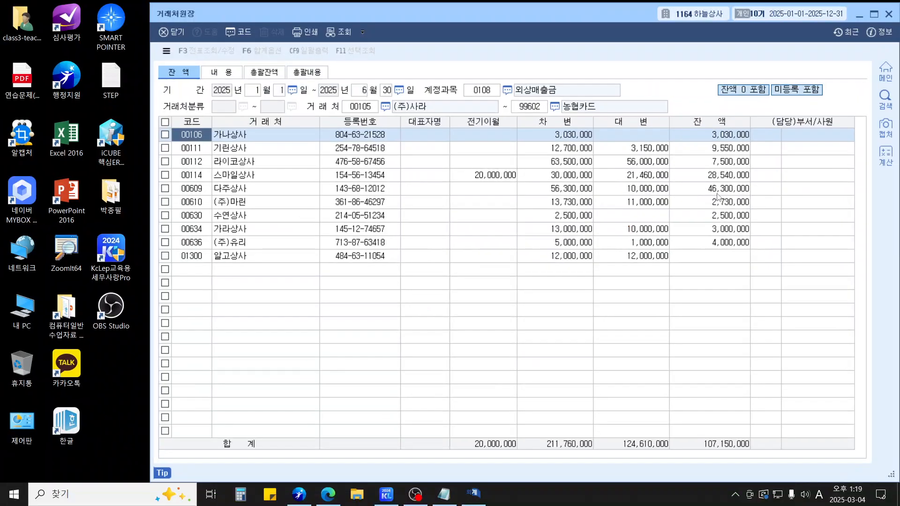
left_click(739, 194)
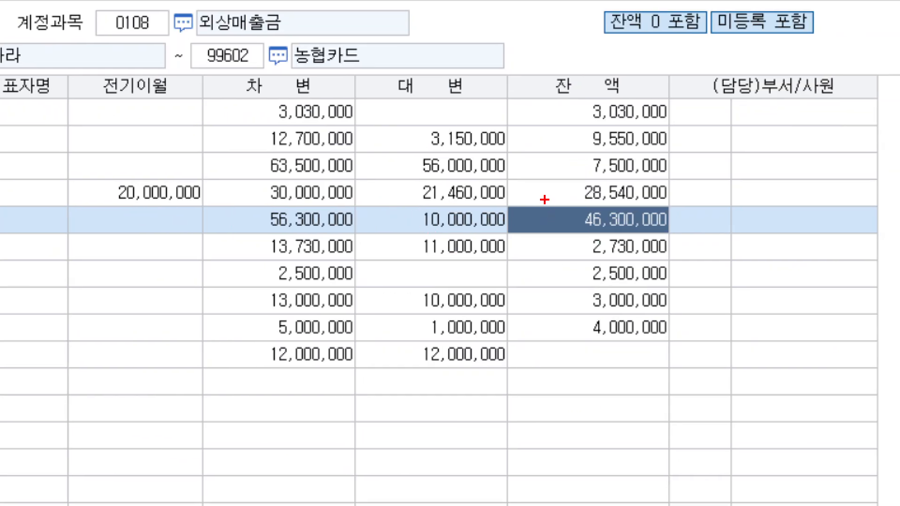
left_click_drag(541, 208, 703, 241)
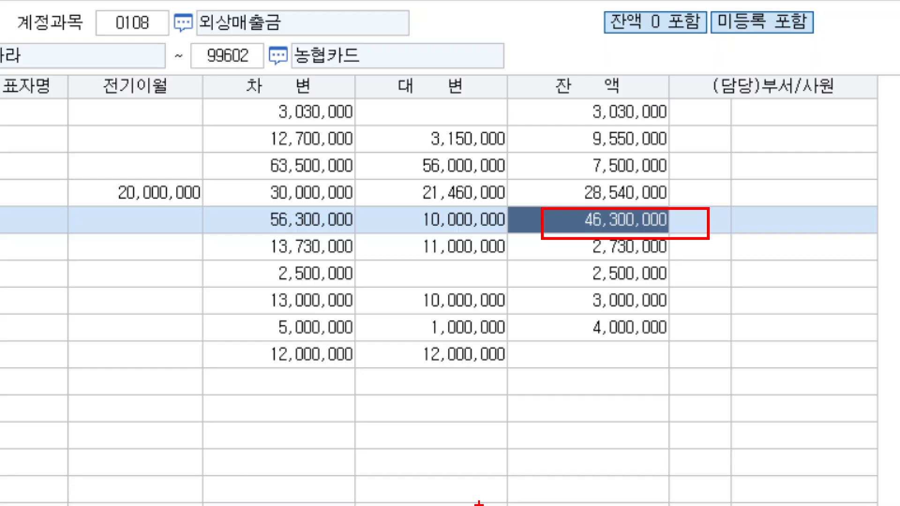
key("Escape")
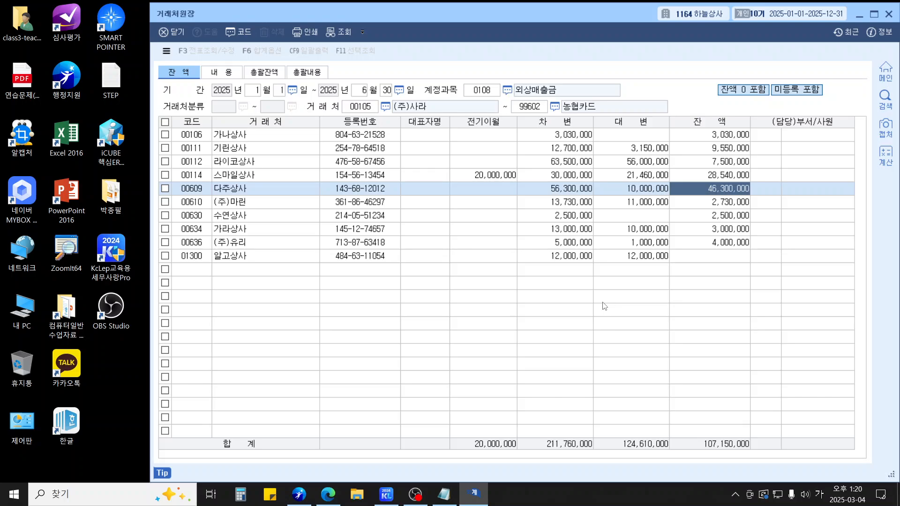
key("Escape")
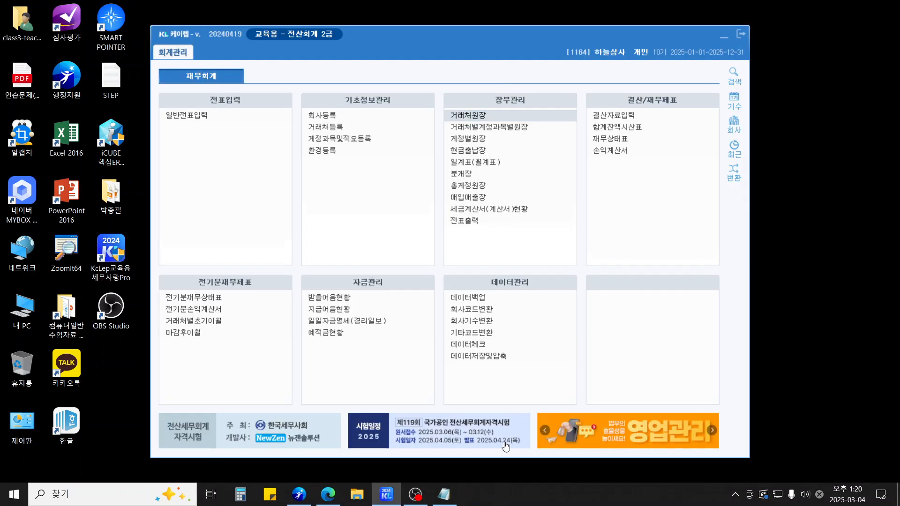
left_click(449, 477)
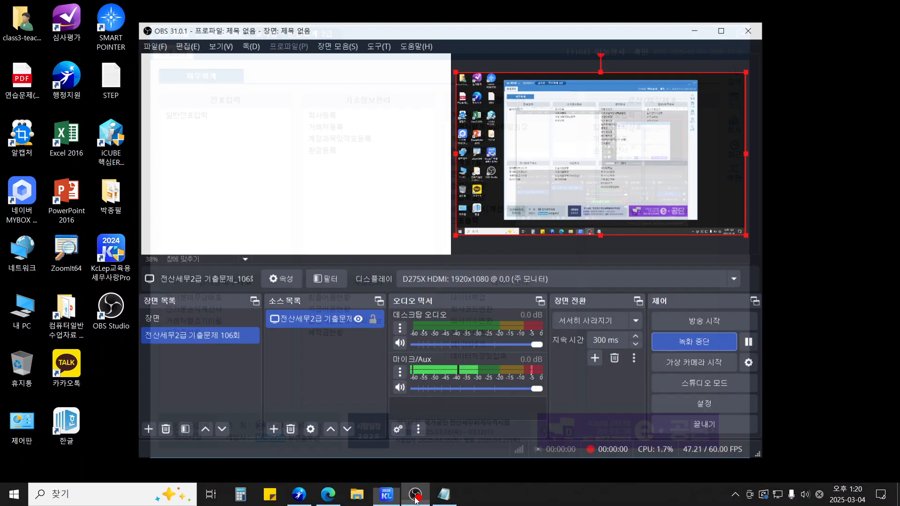